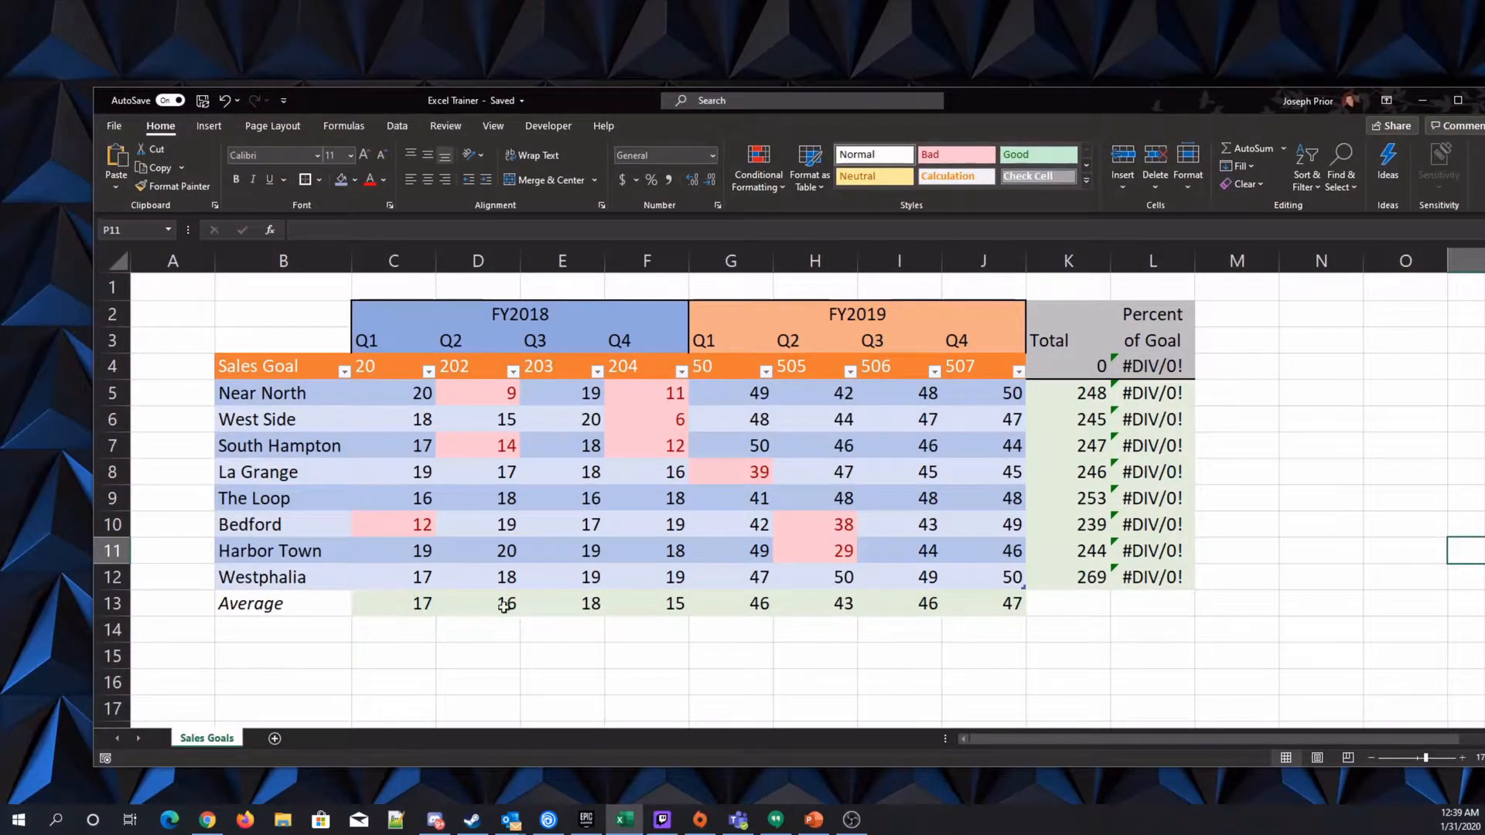
Move the Excel Trainer workbook window out of the way to clear the desktop.
left_click_drag(1176, 94, 1114, 87)
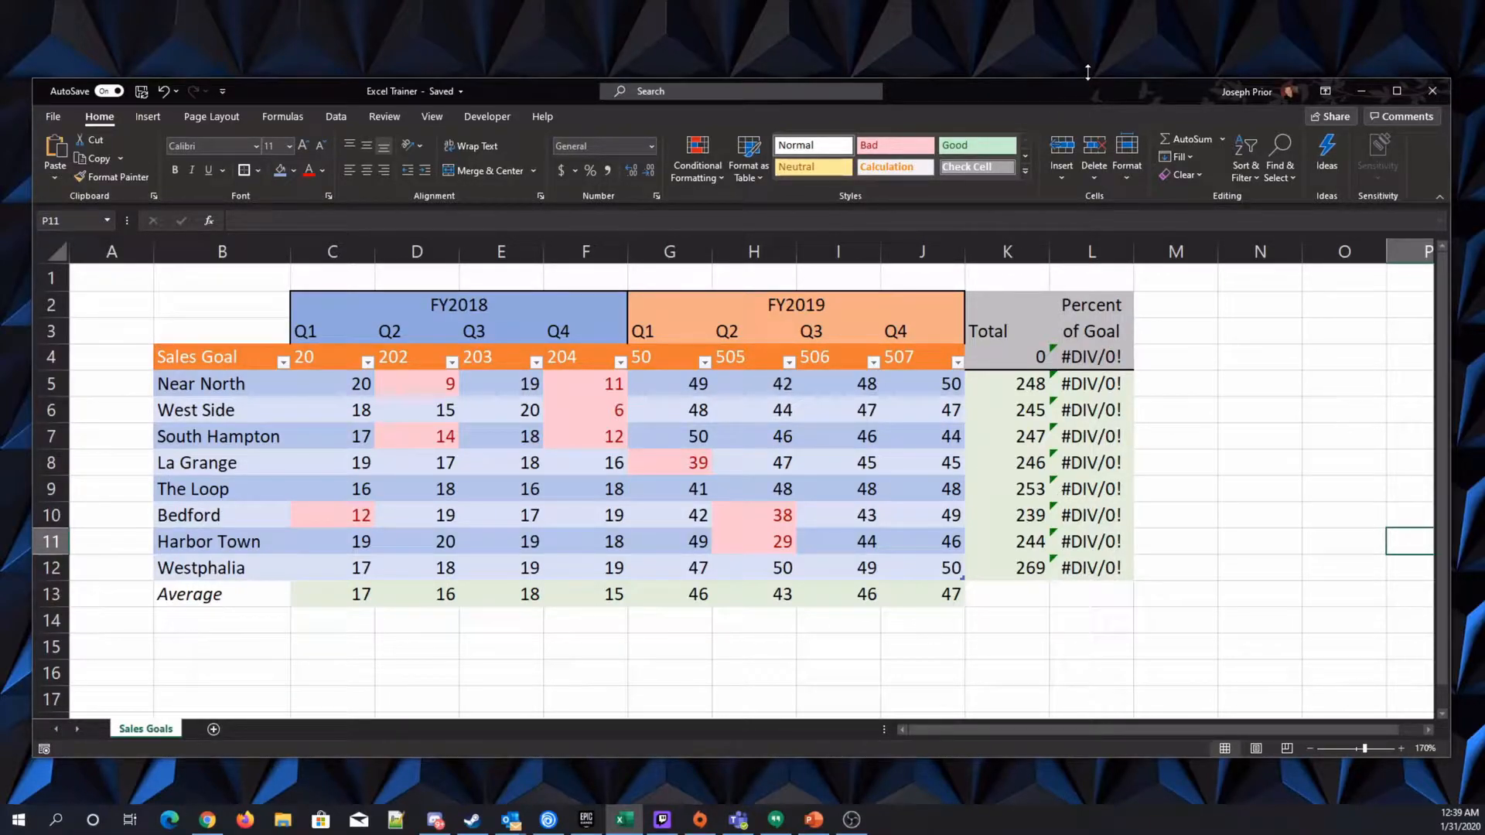
left_click_drag(1087, 87, 0, 54)
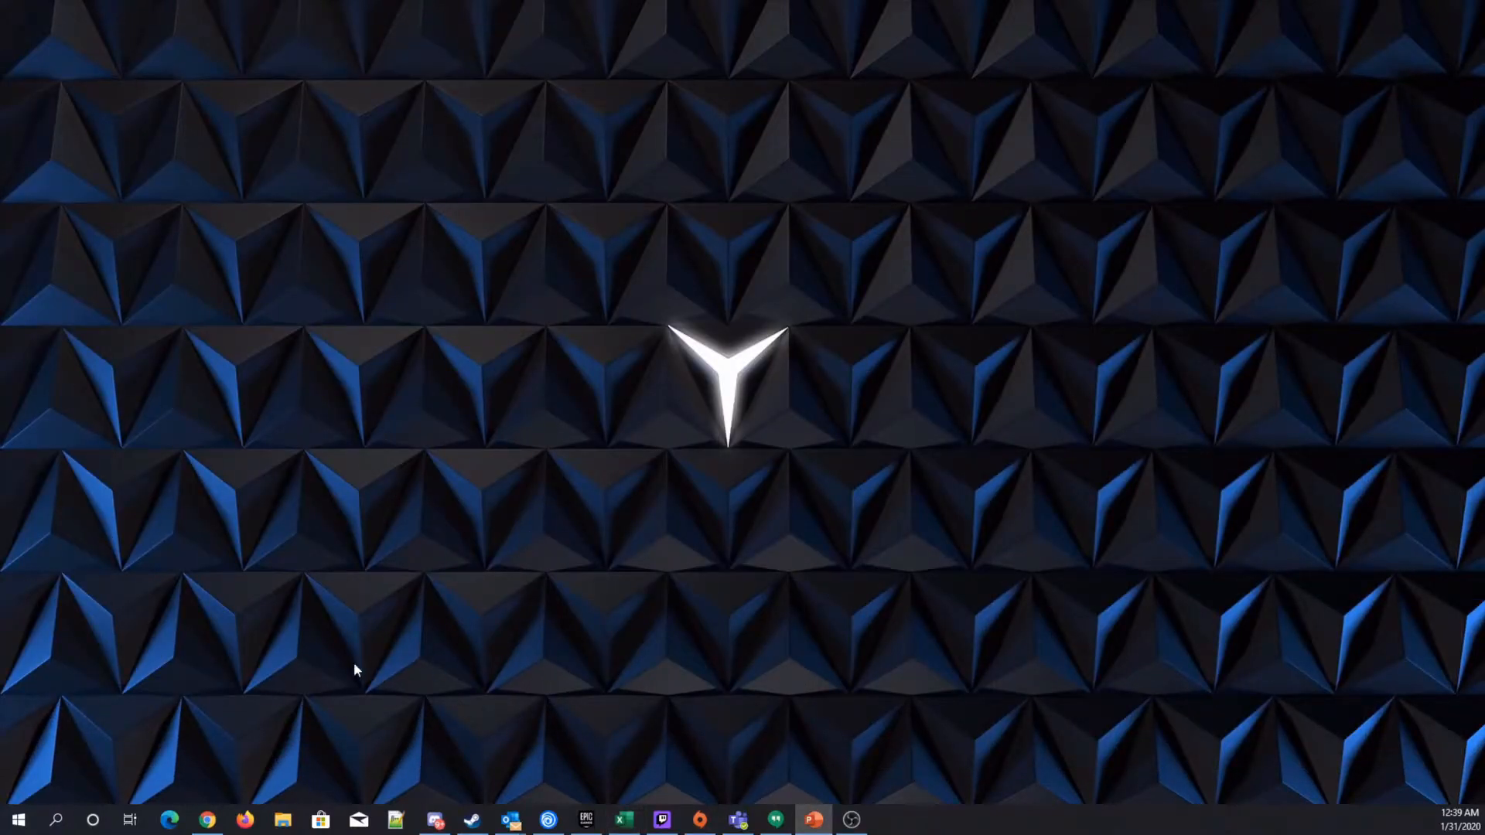
left_click(17, 827)
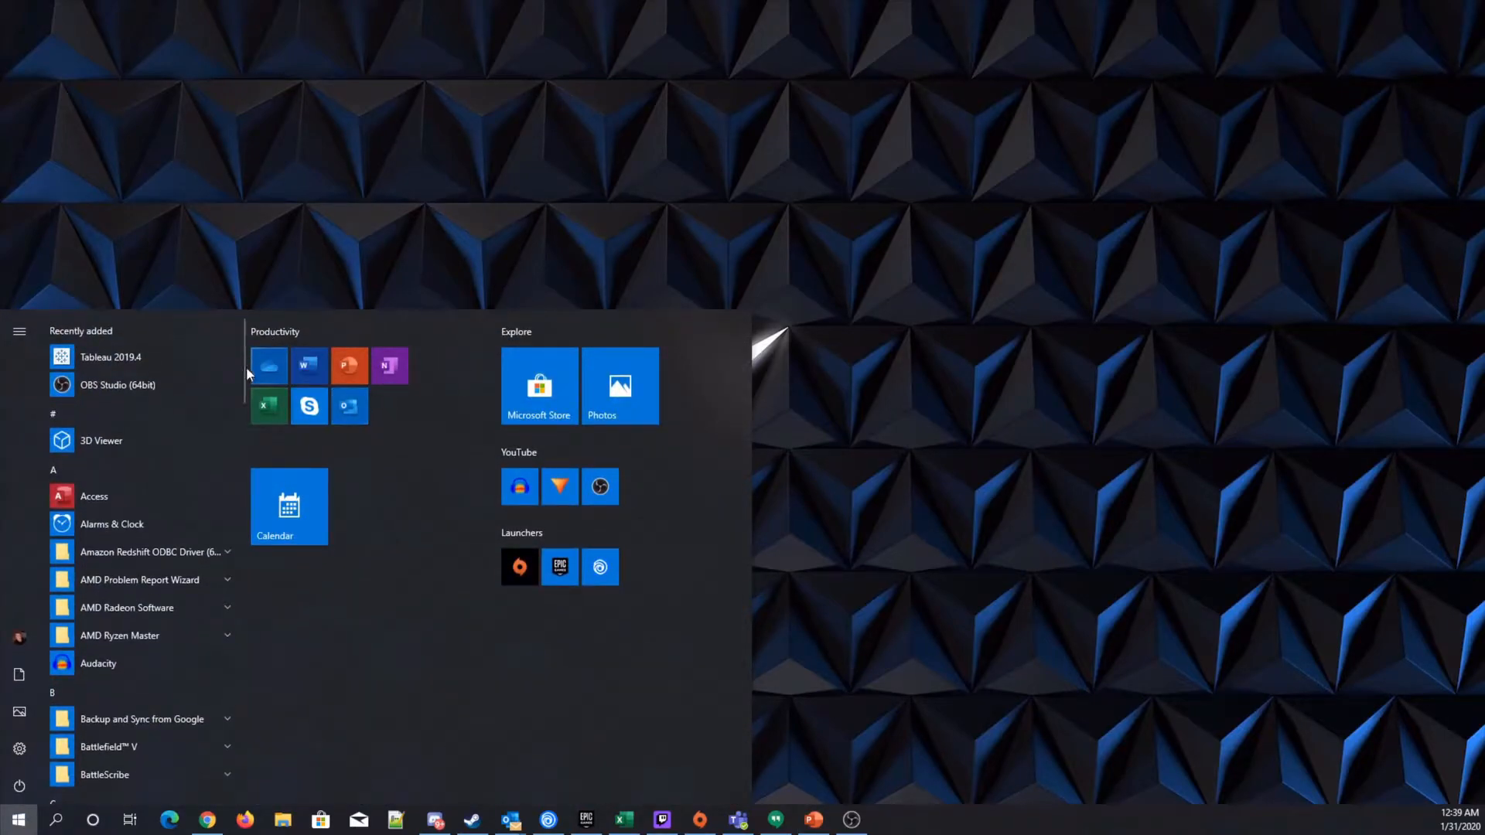
left_click(17, 821)
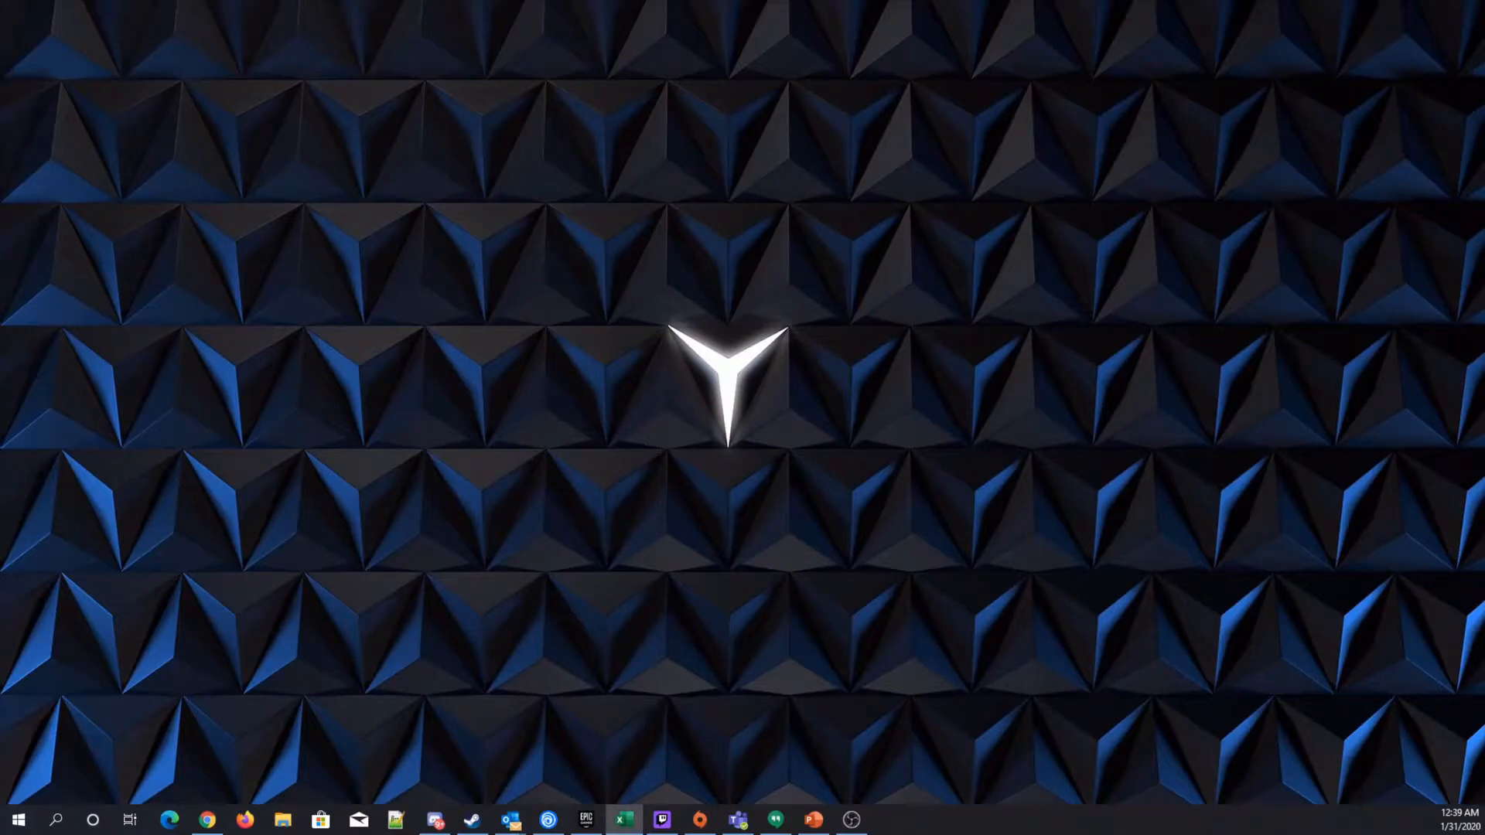
Launch Excel, create a new blank workbook and maximize its window.
left_click_drag(0, 116, 841, 80)
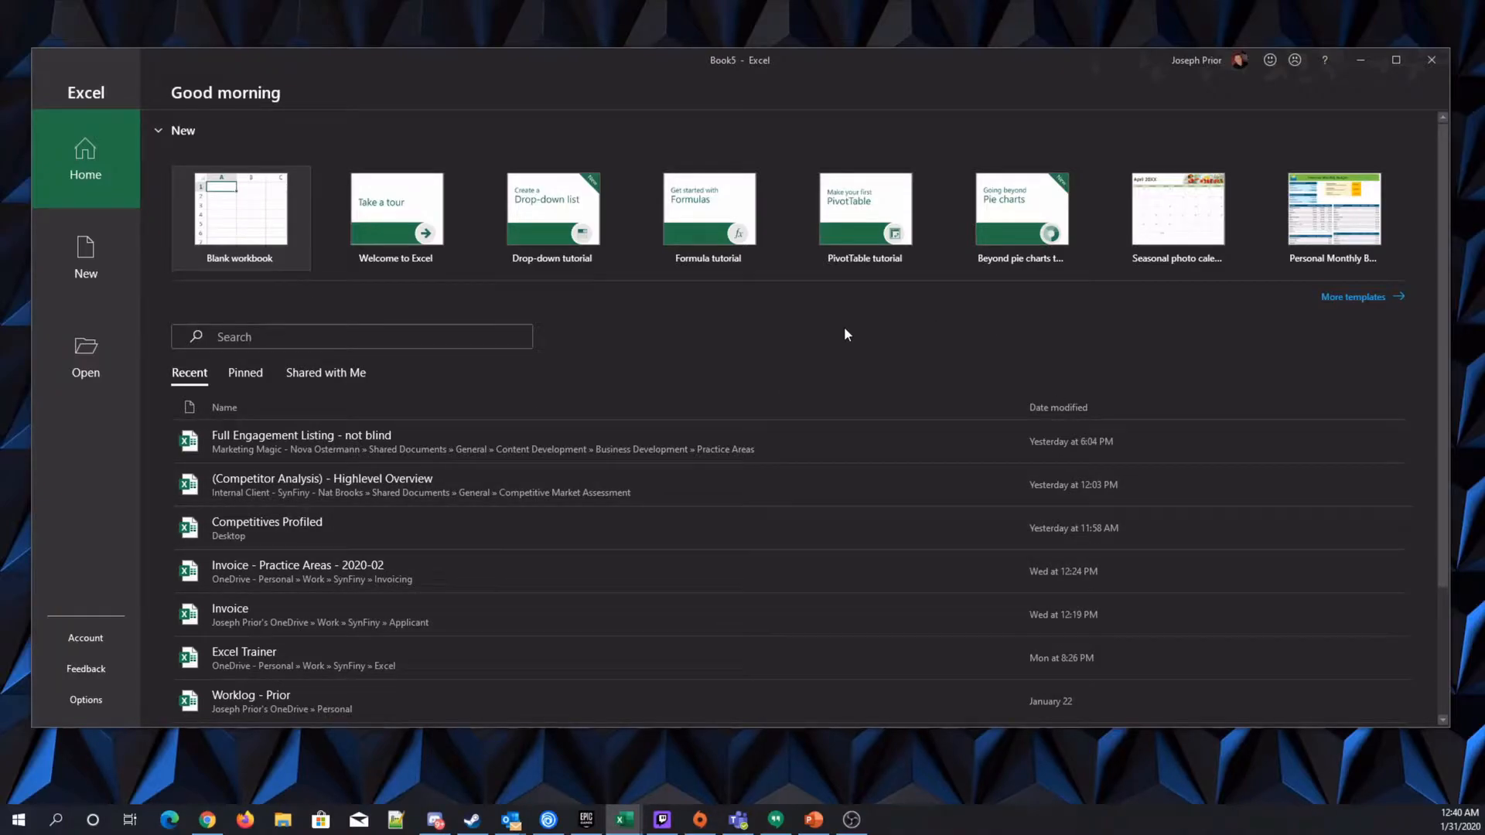
left_click(239, 222)
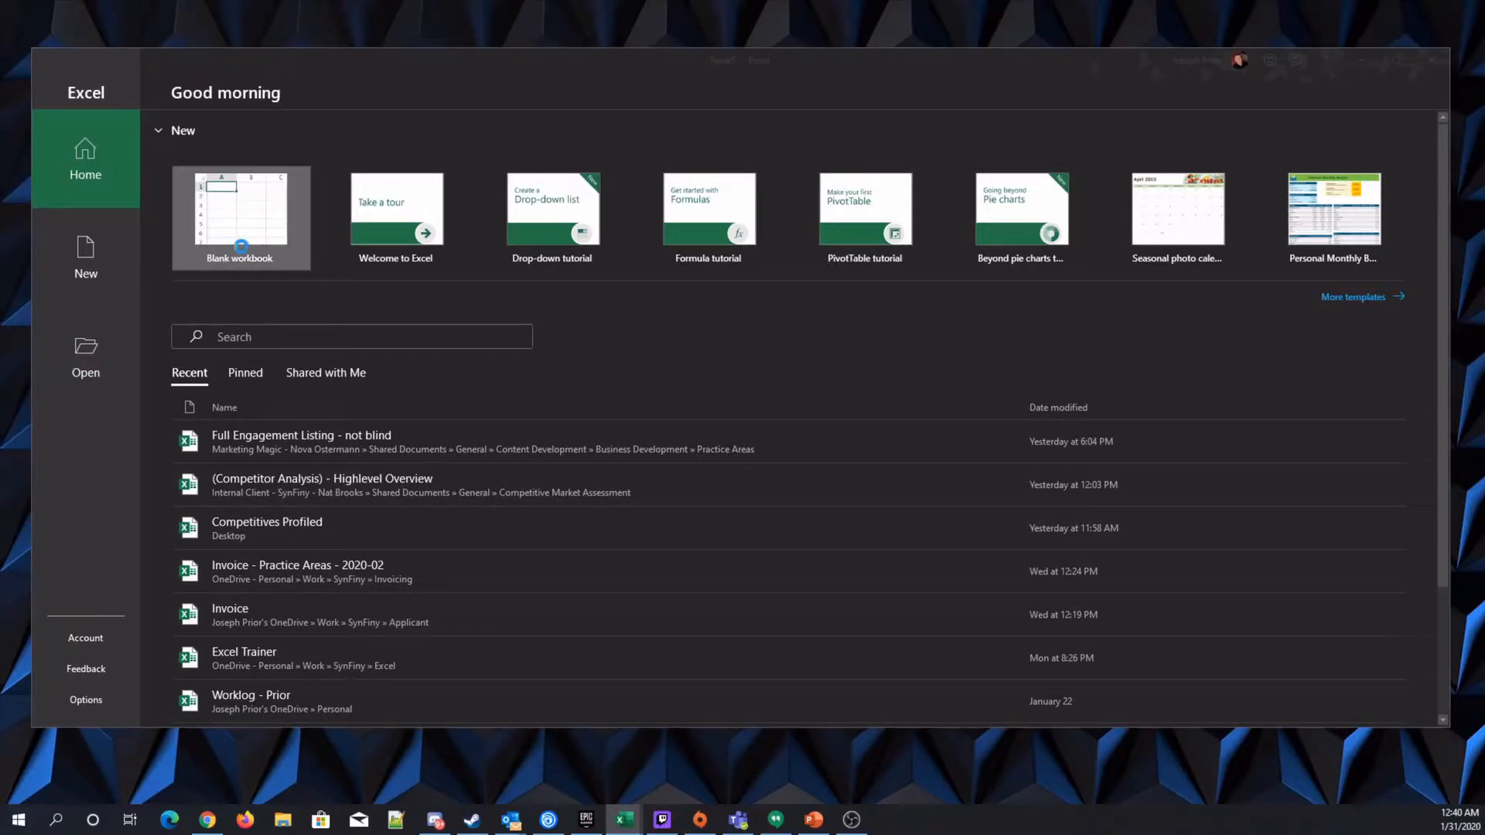
left_click_drag(1026, 87, 988, 115)
left_click(1432, 61)
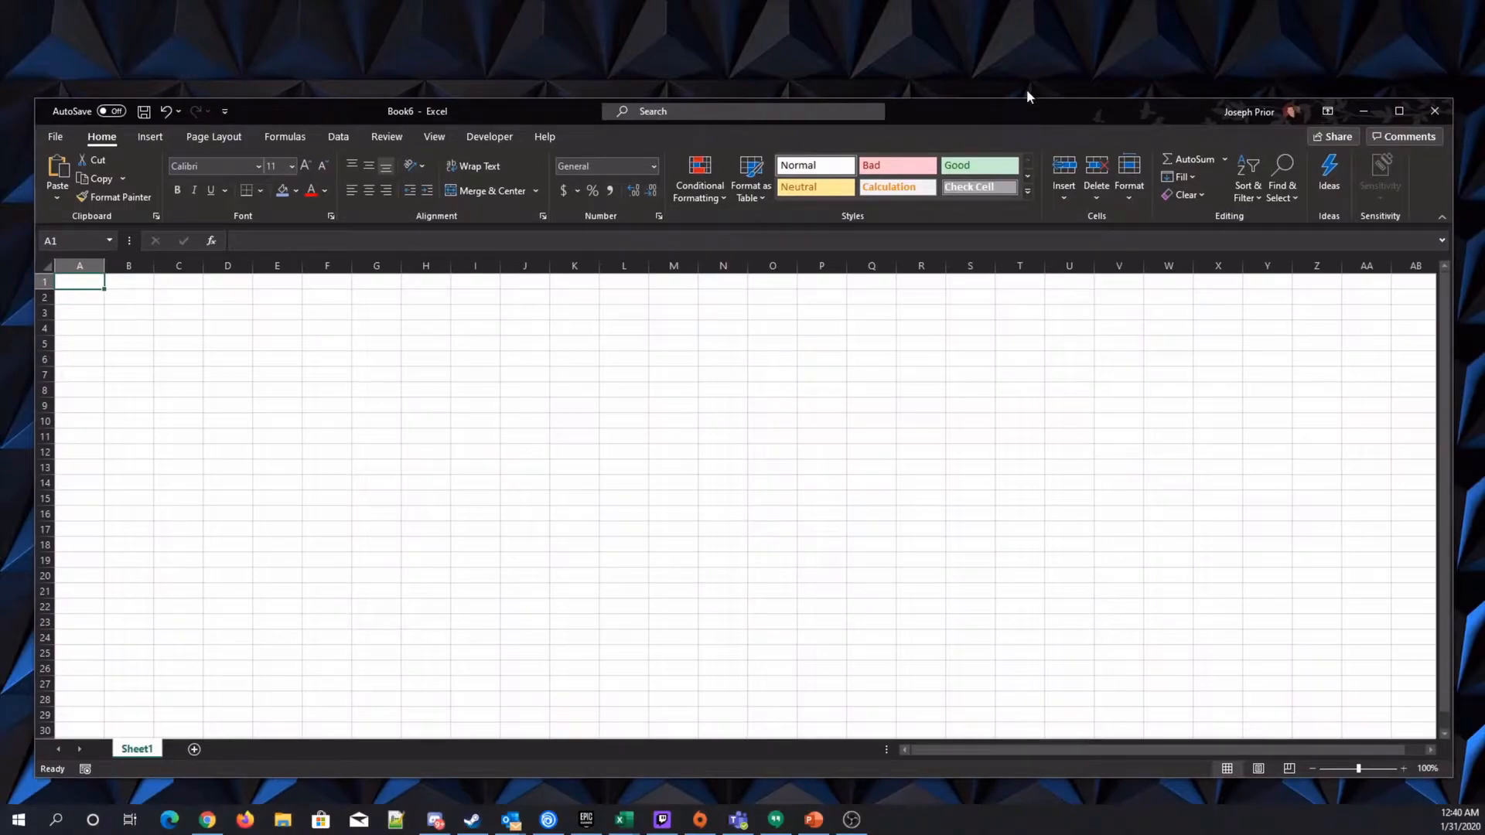
left_click(1398, 112)
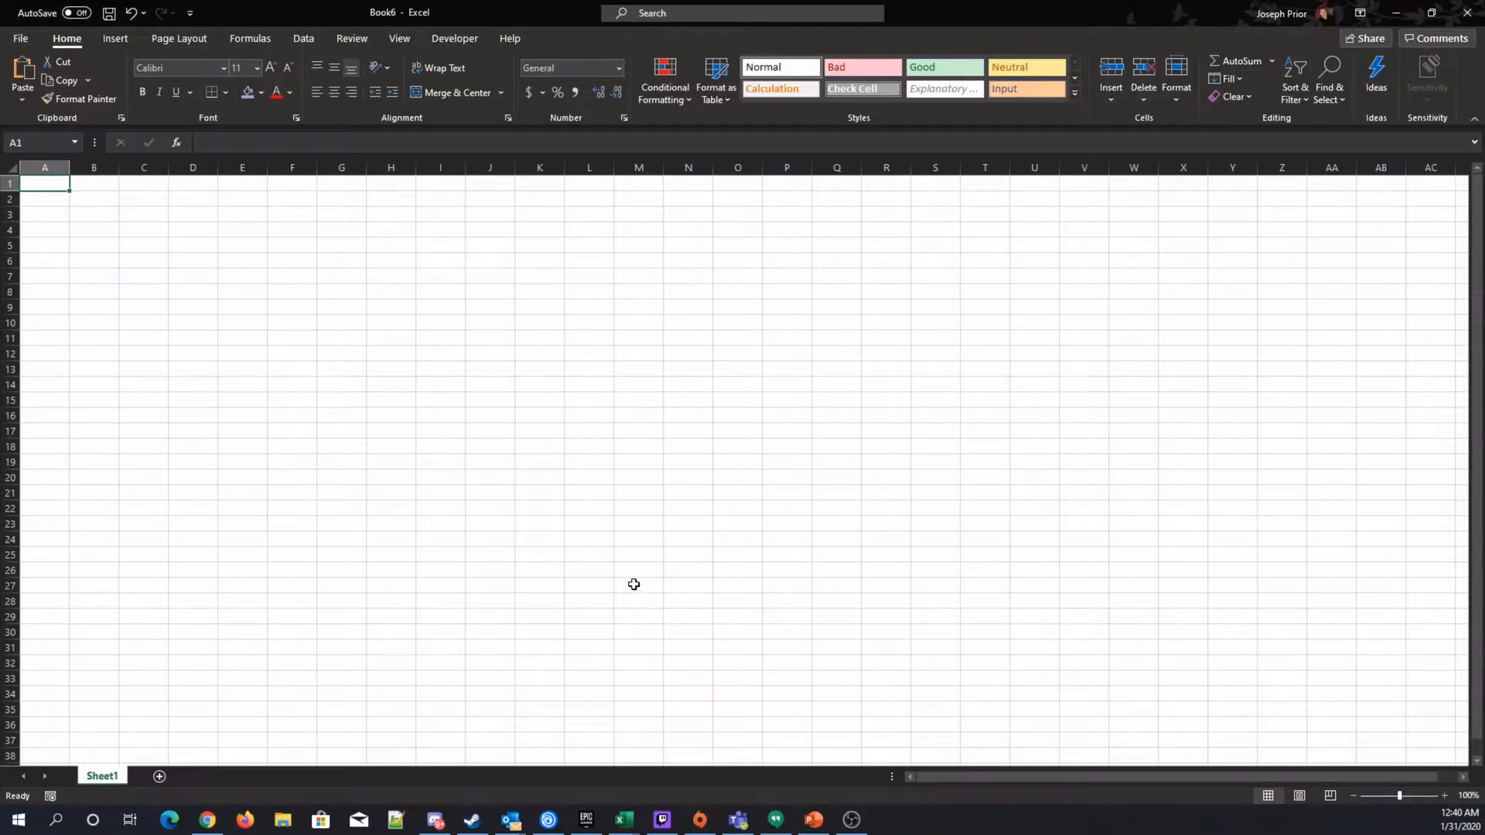
Set the worksheet zoom to 150%.
left_click(1445, 795)
left_click(1445, 795)
left_click(1444, 795)
left_click(1444, 795)
left_click(1444, 795)
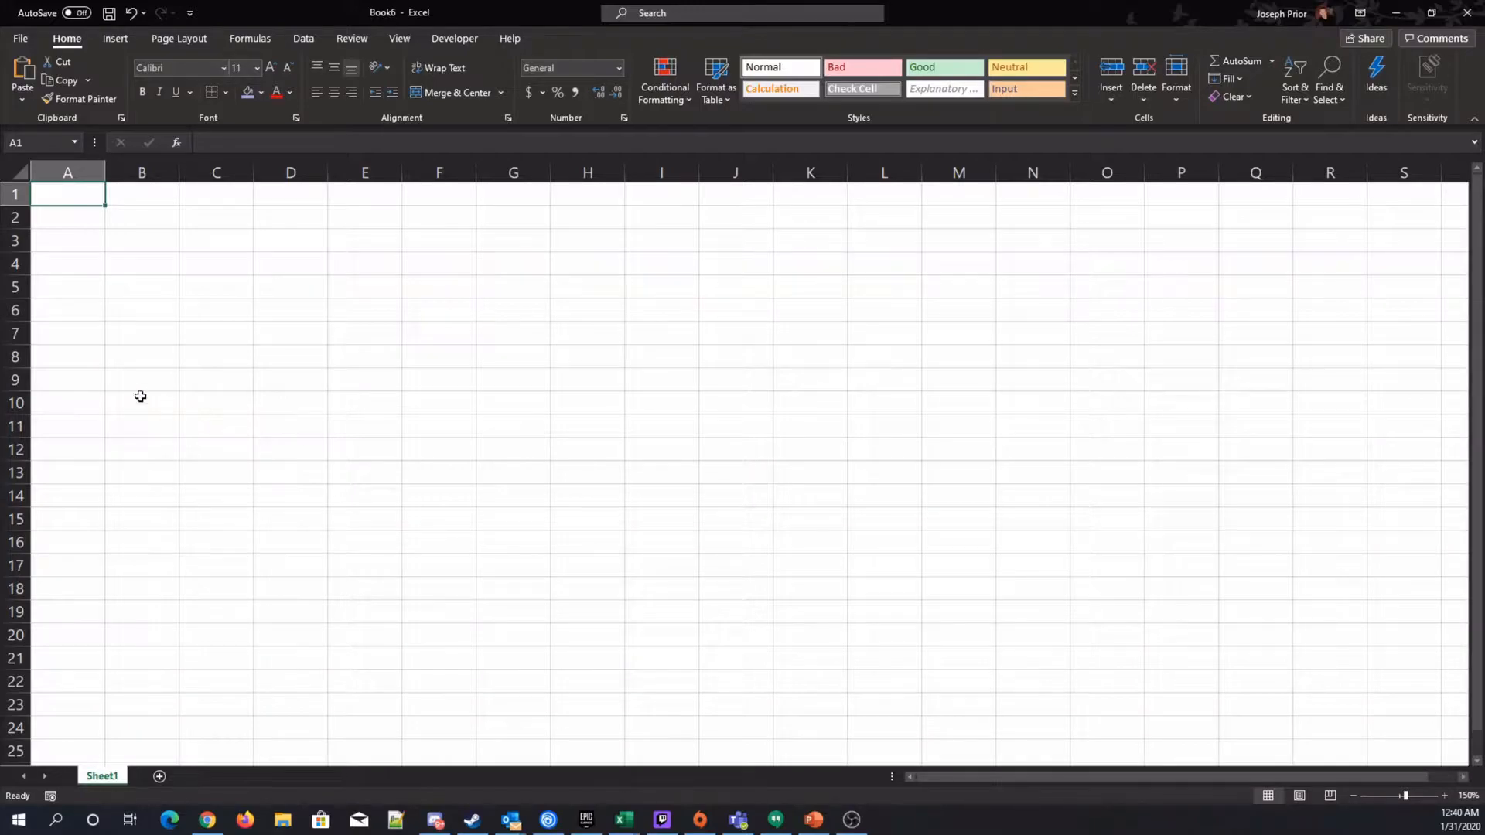
Open the Save As browse dialog for the new workbook and enlarge it.
left_click(35, 42)
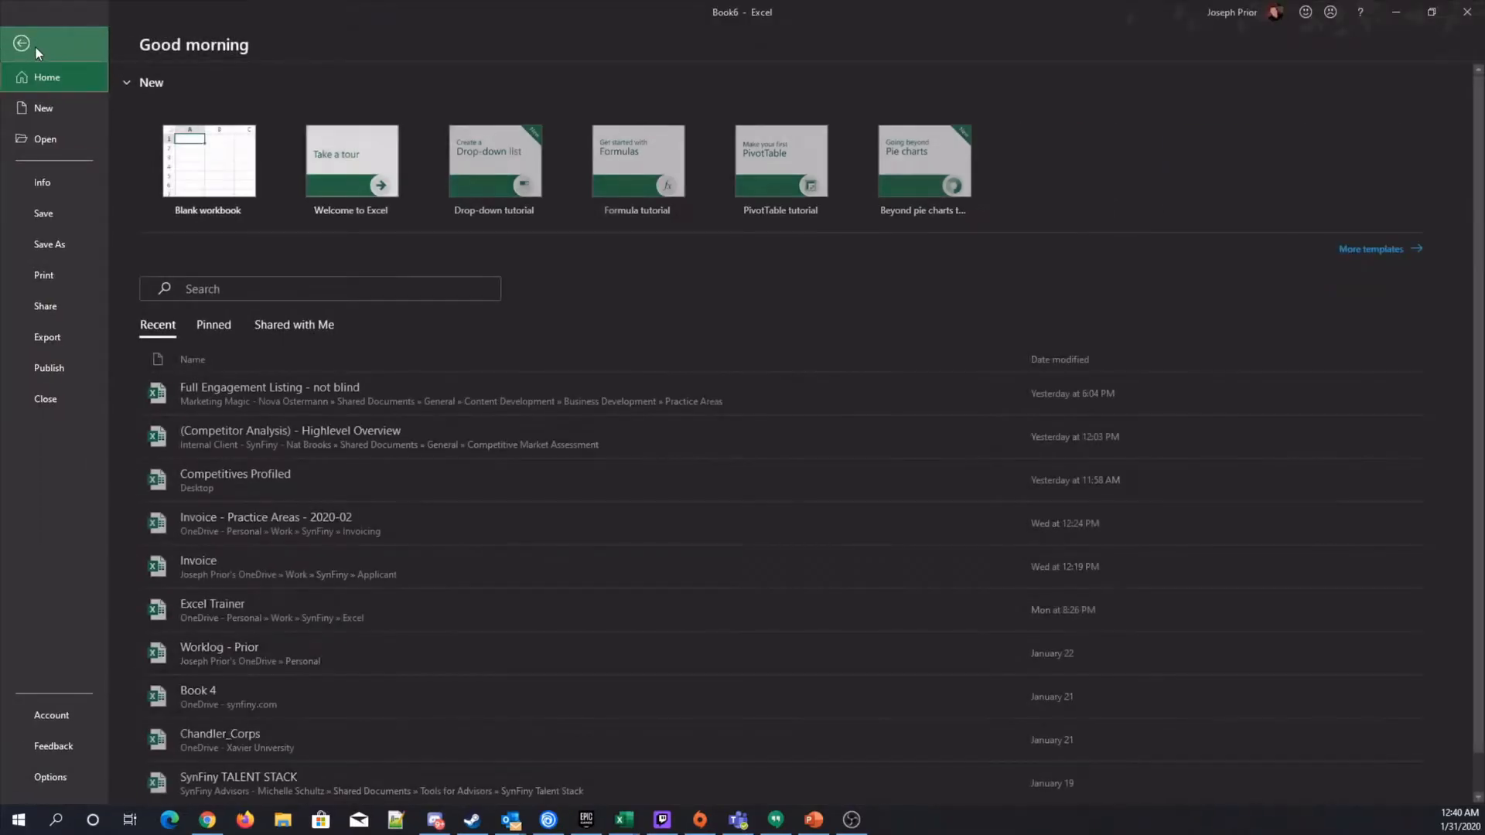
left_click(49, 244)
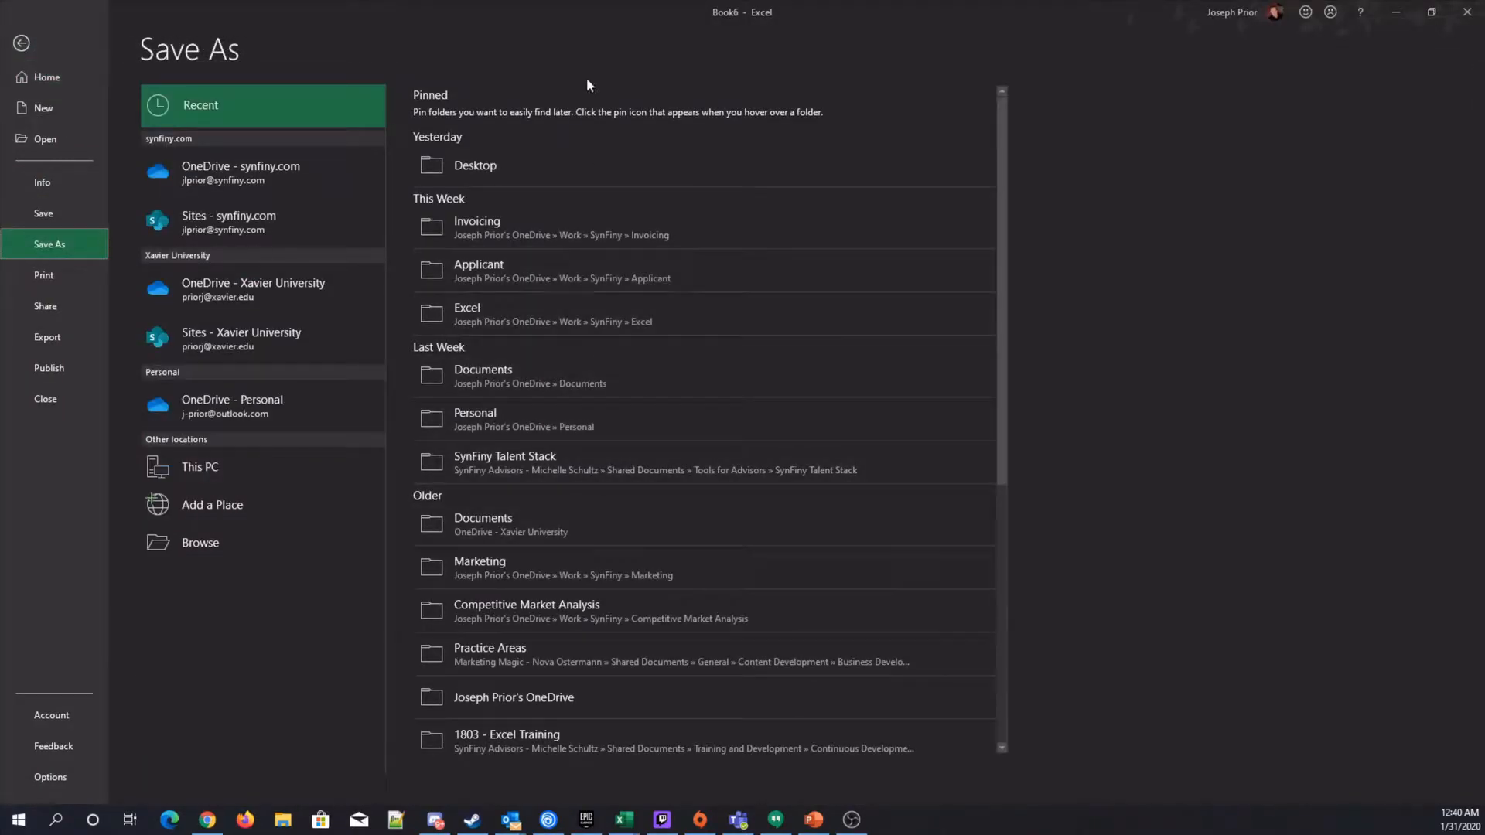
left_click(505, 166)
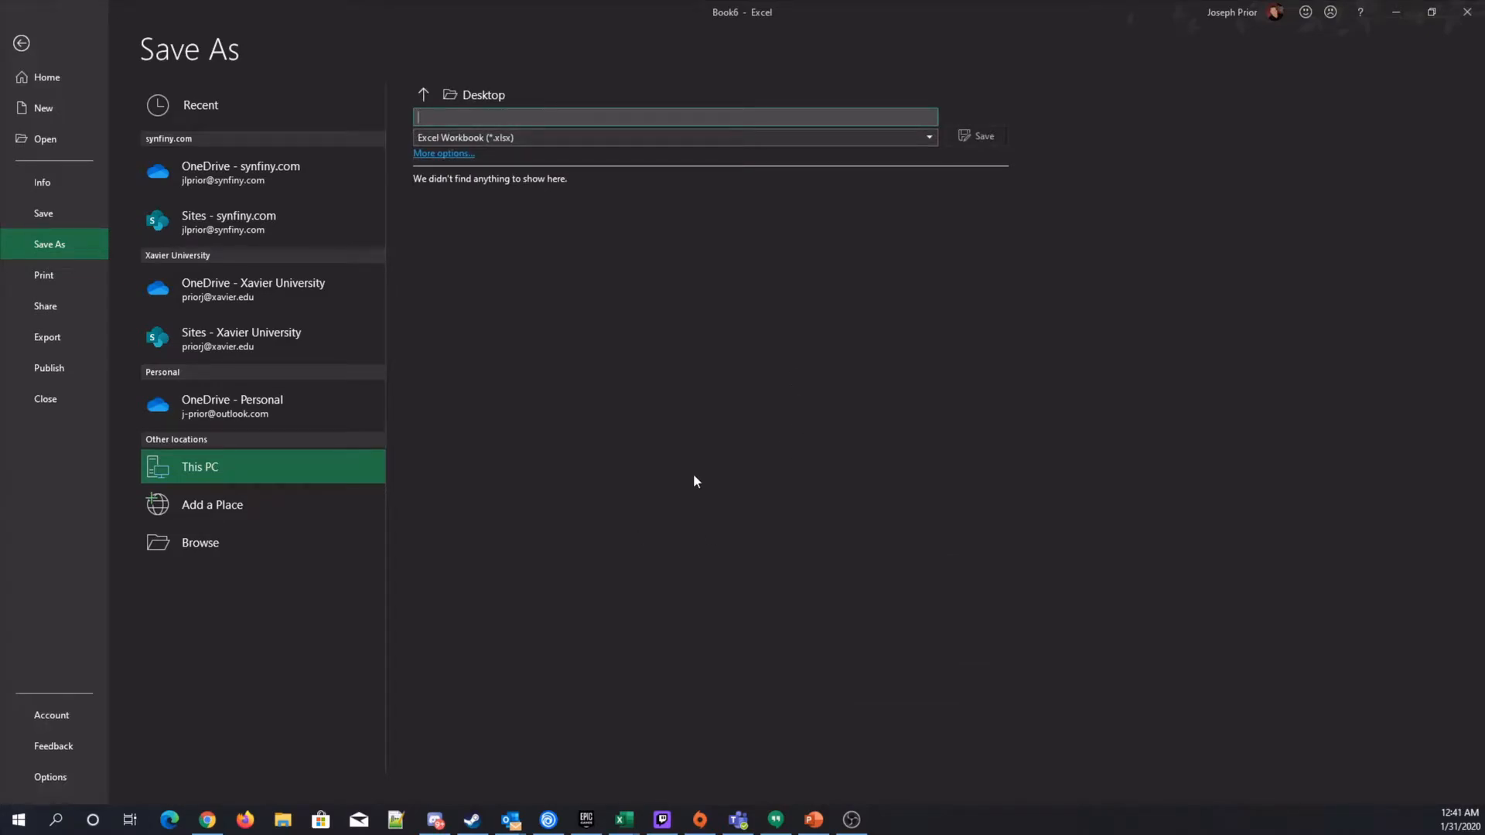
left_click(212, 551)
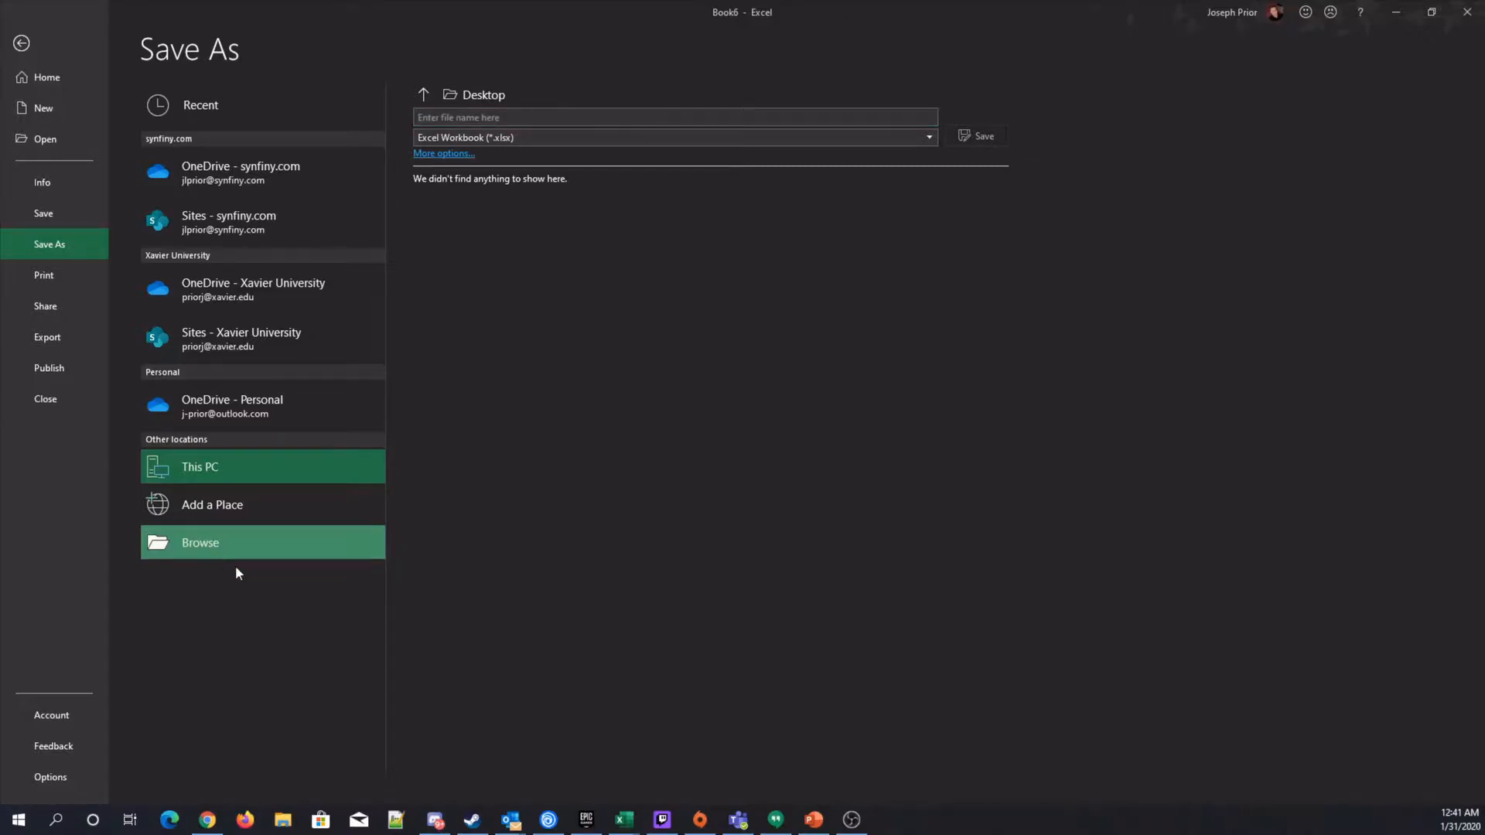
left_click_drag(375, 21, 760, 227)
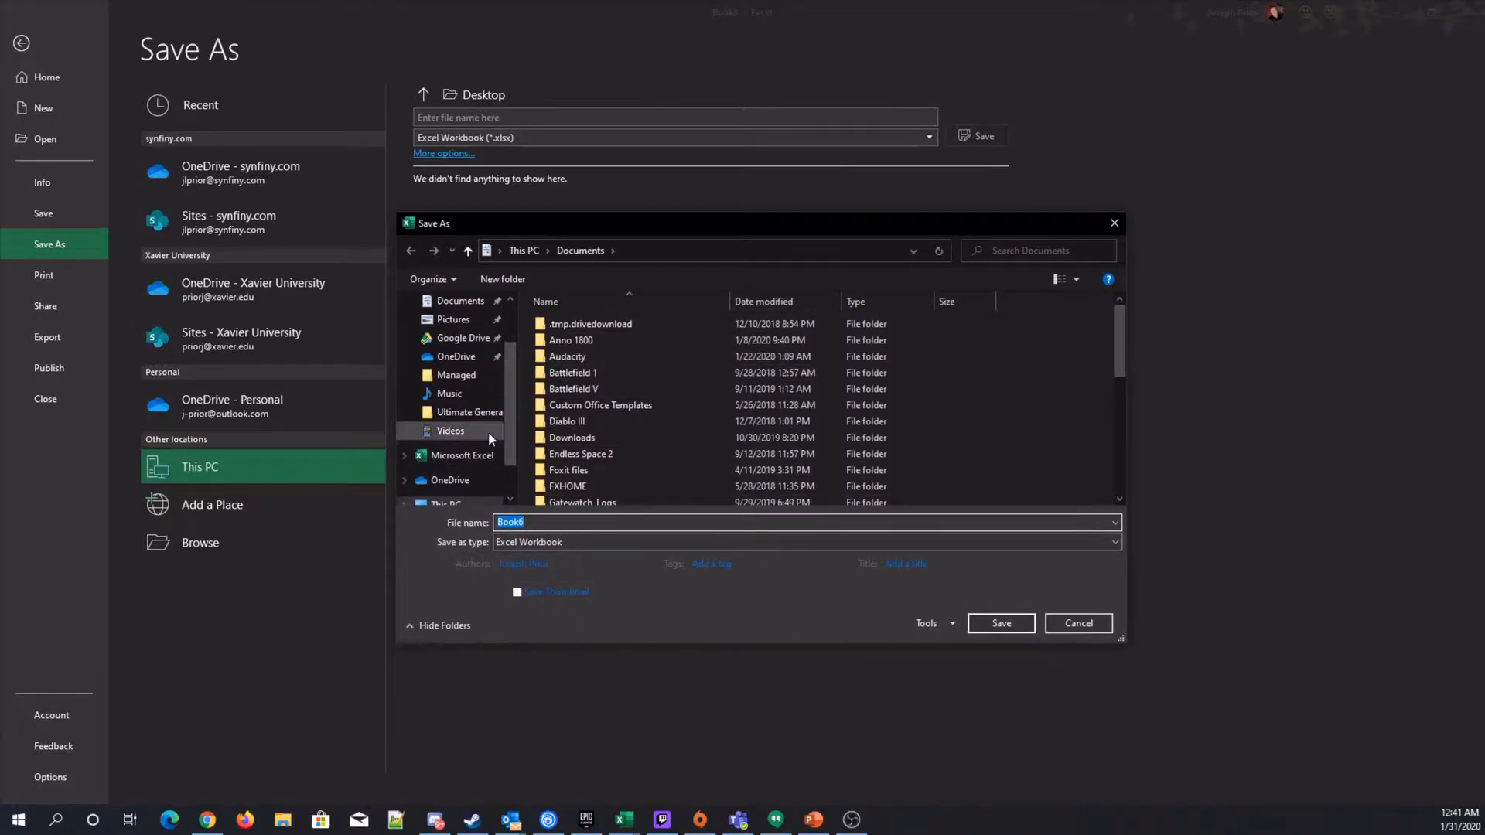
scroll(487, 418, "up", 2)
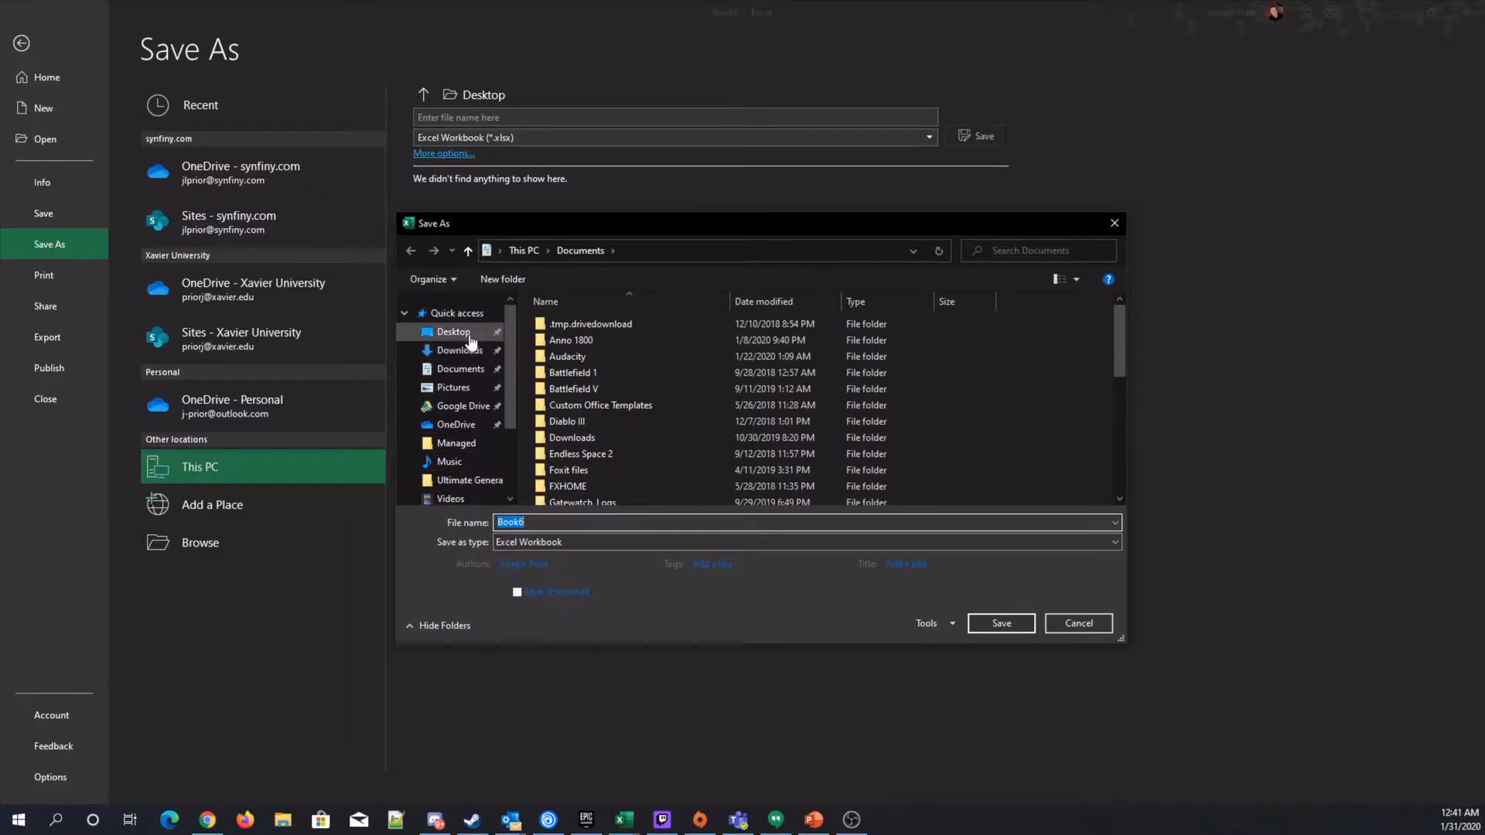
left_click_drag(1125, 642, 1158, 716)
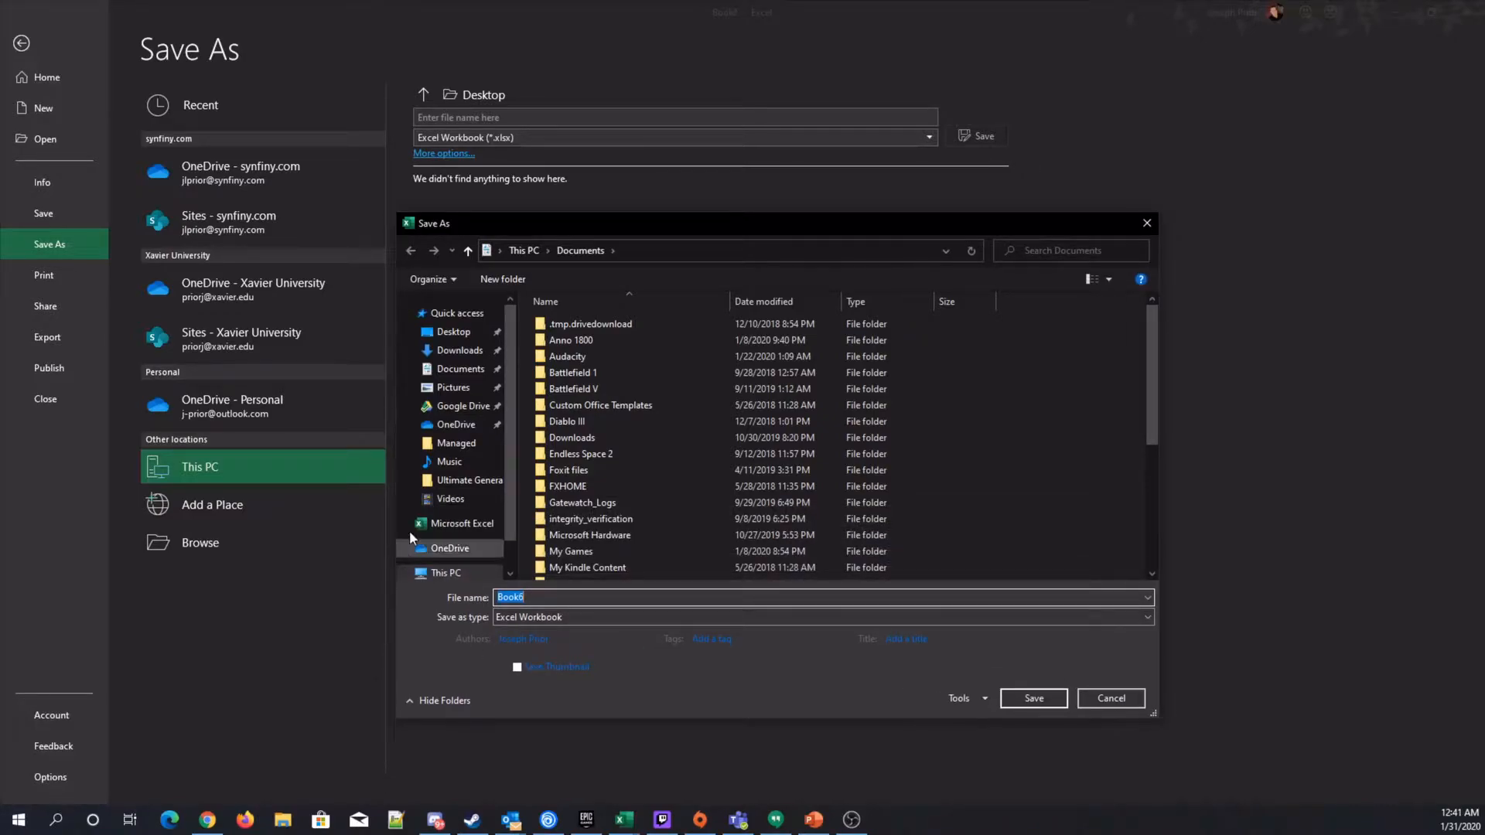
Save the workbook as Excel Trainer2 in the OneDrive Work > SynFiny > Excel folder.
left_click(437, 548)
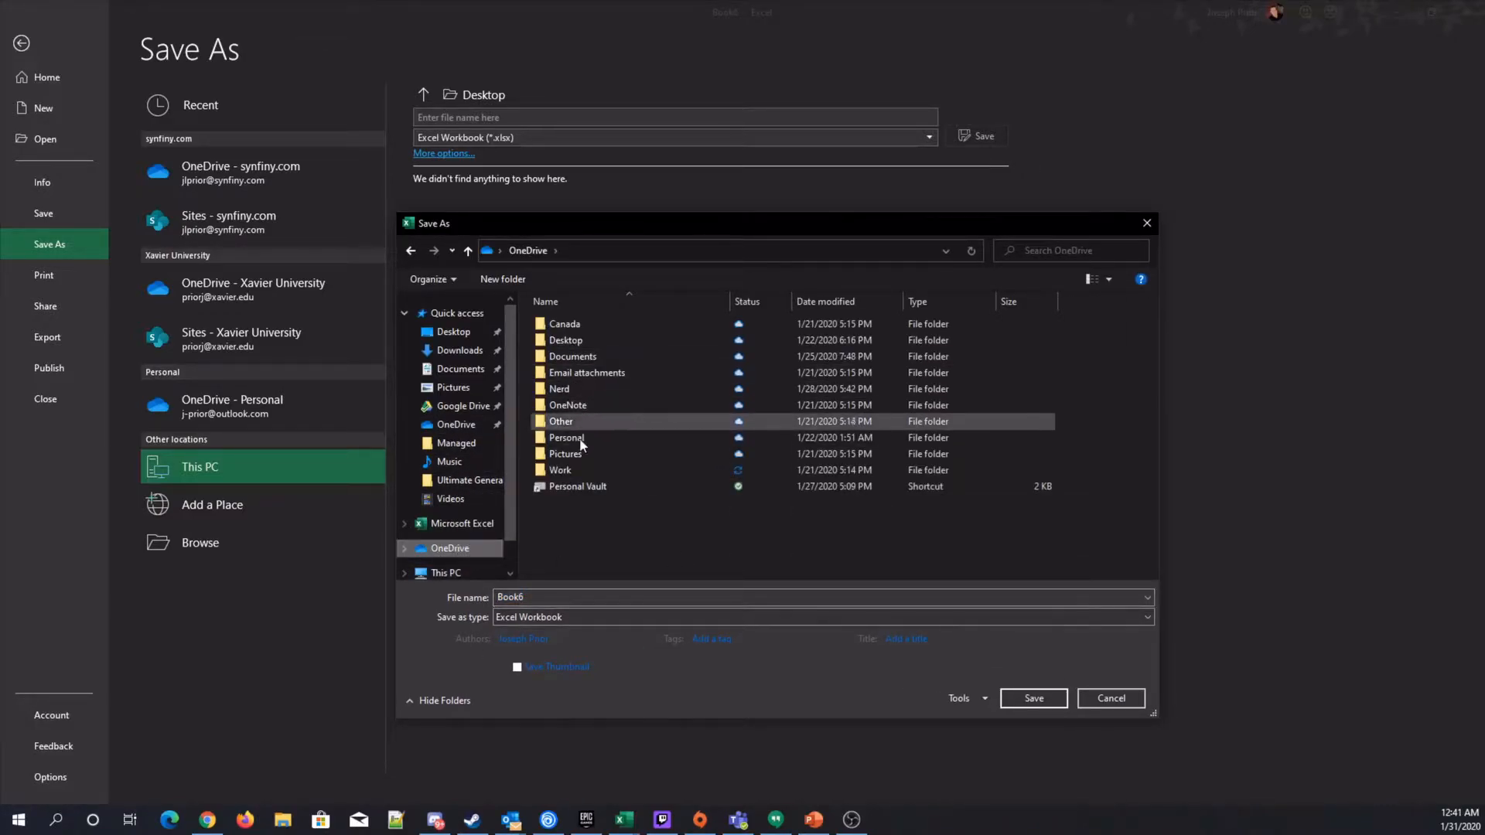
double_click(574, 466)
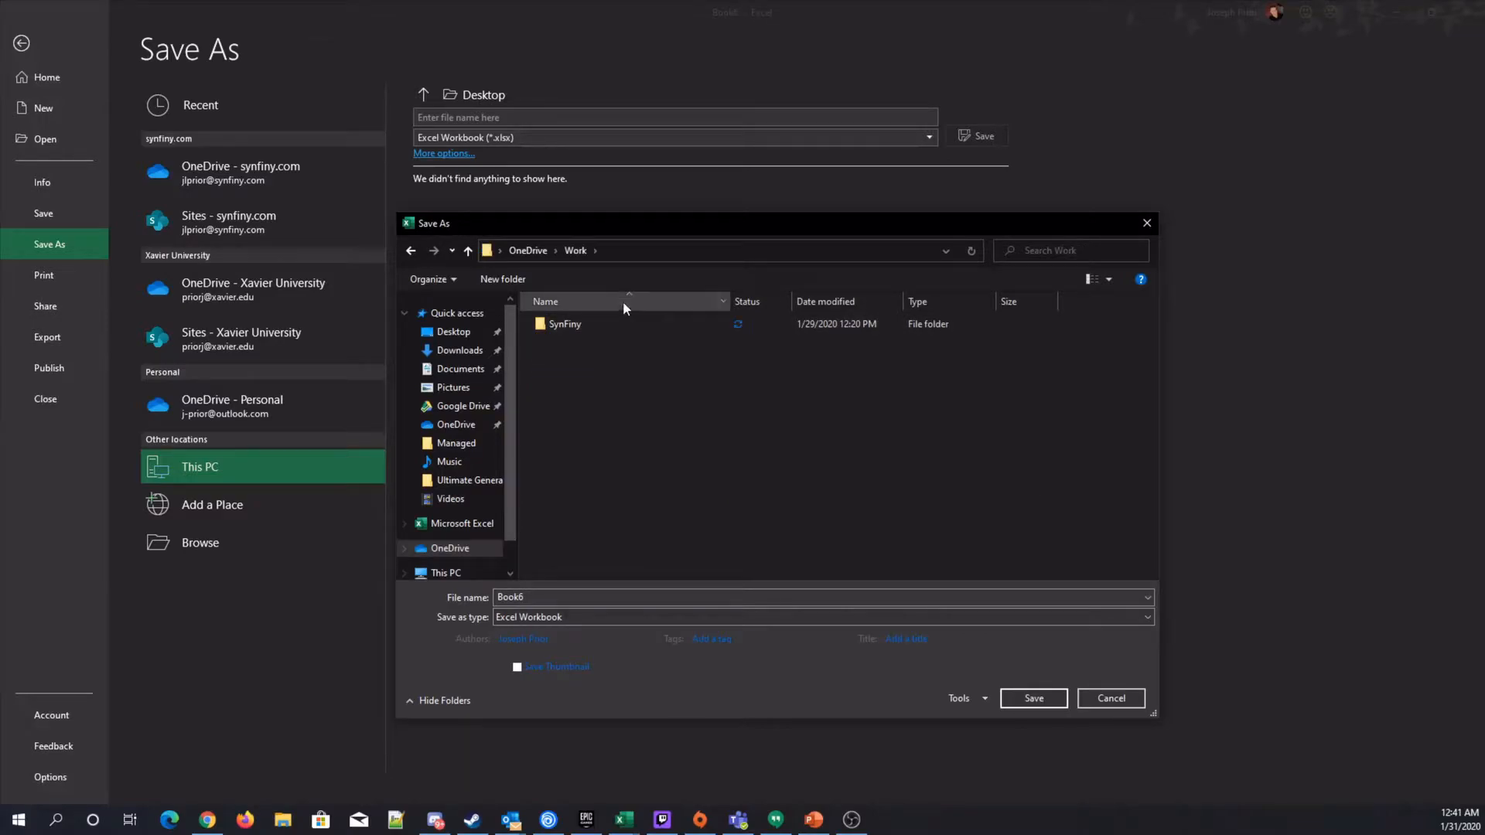
double_click(574, 322)
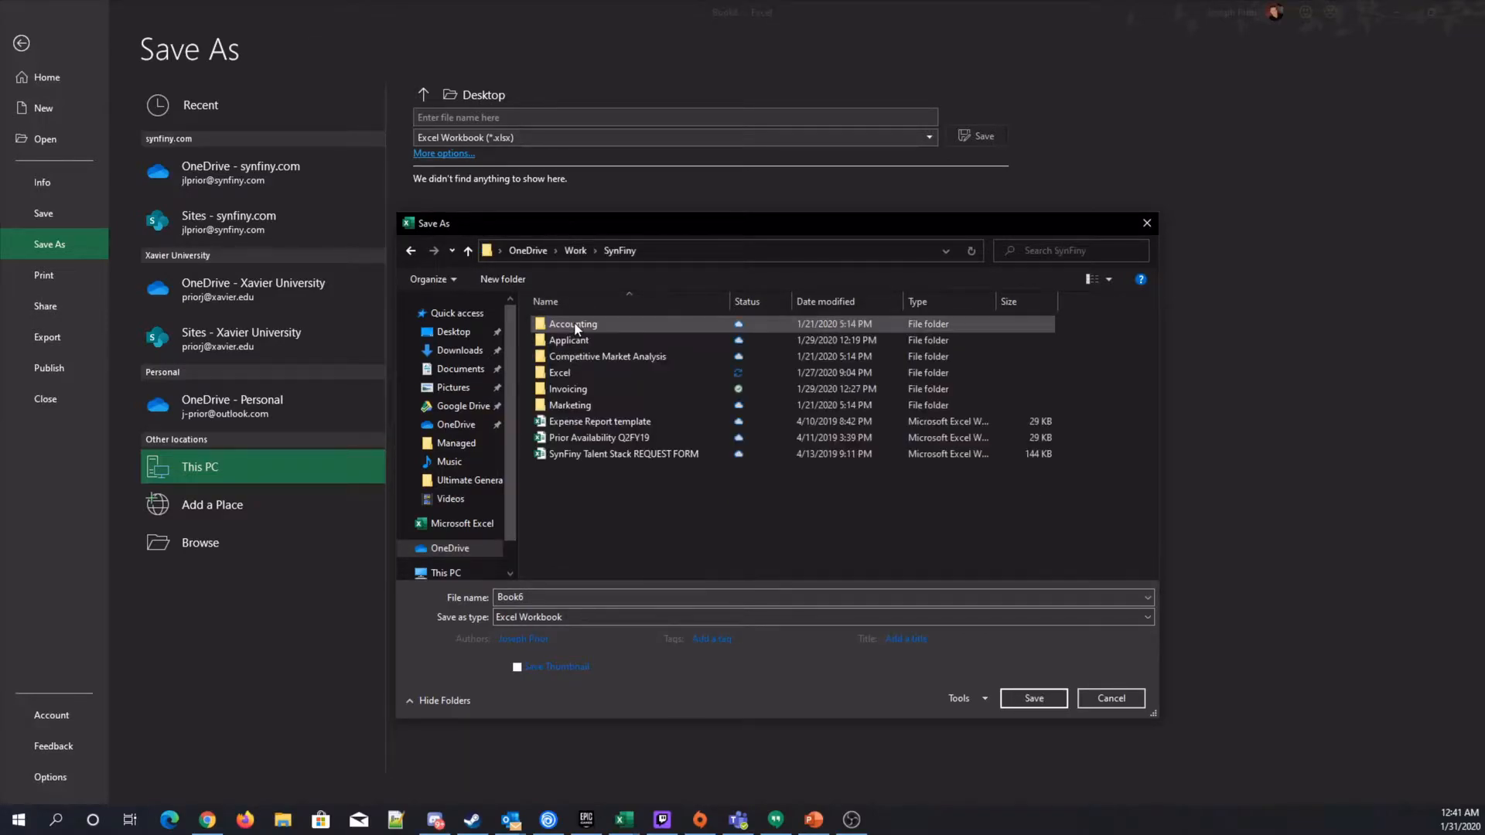
double_click(579, 373)
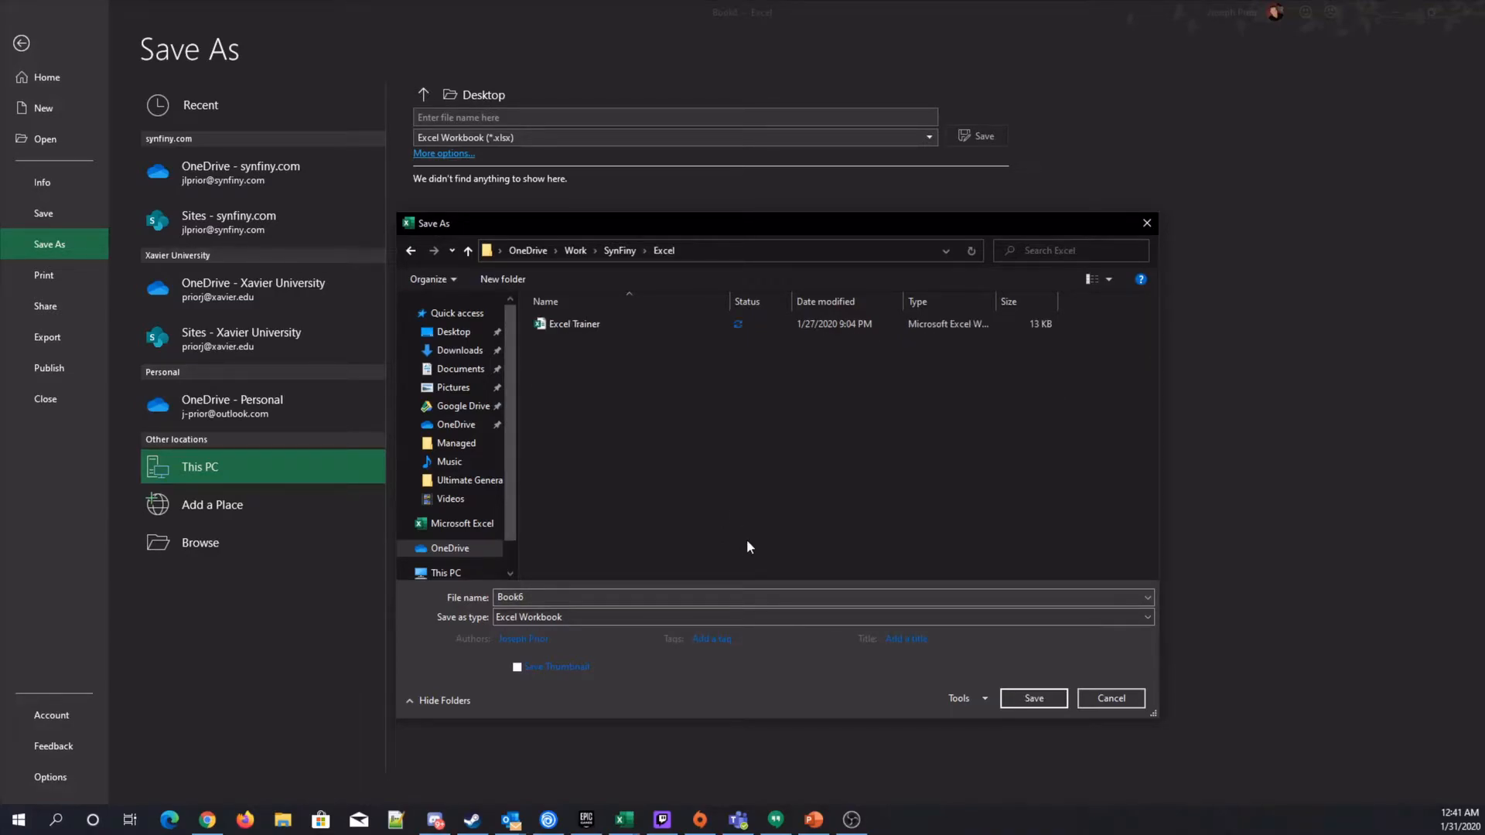
left_click(570, 596)
type("Excel Trainer2")
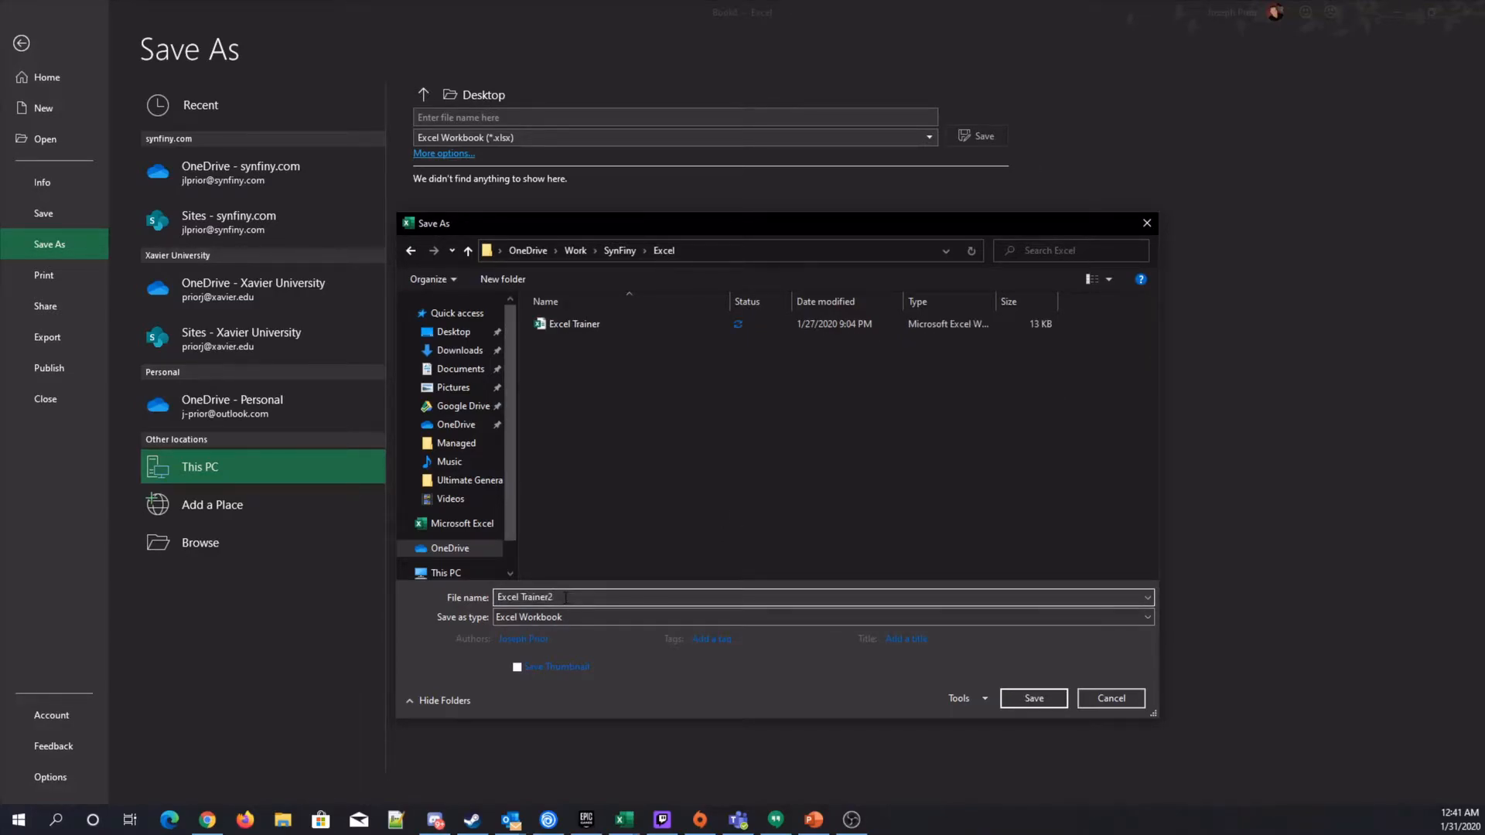
key("Return")
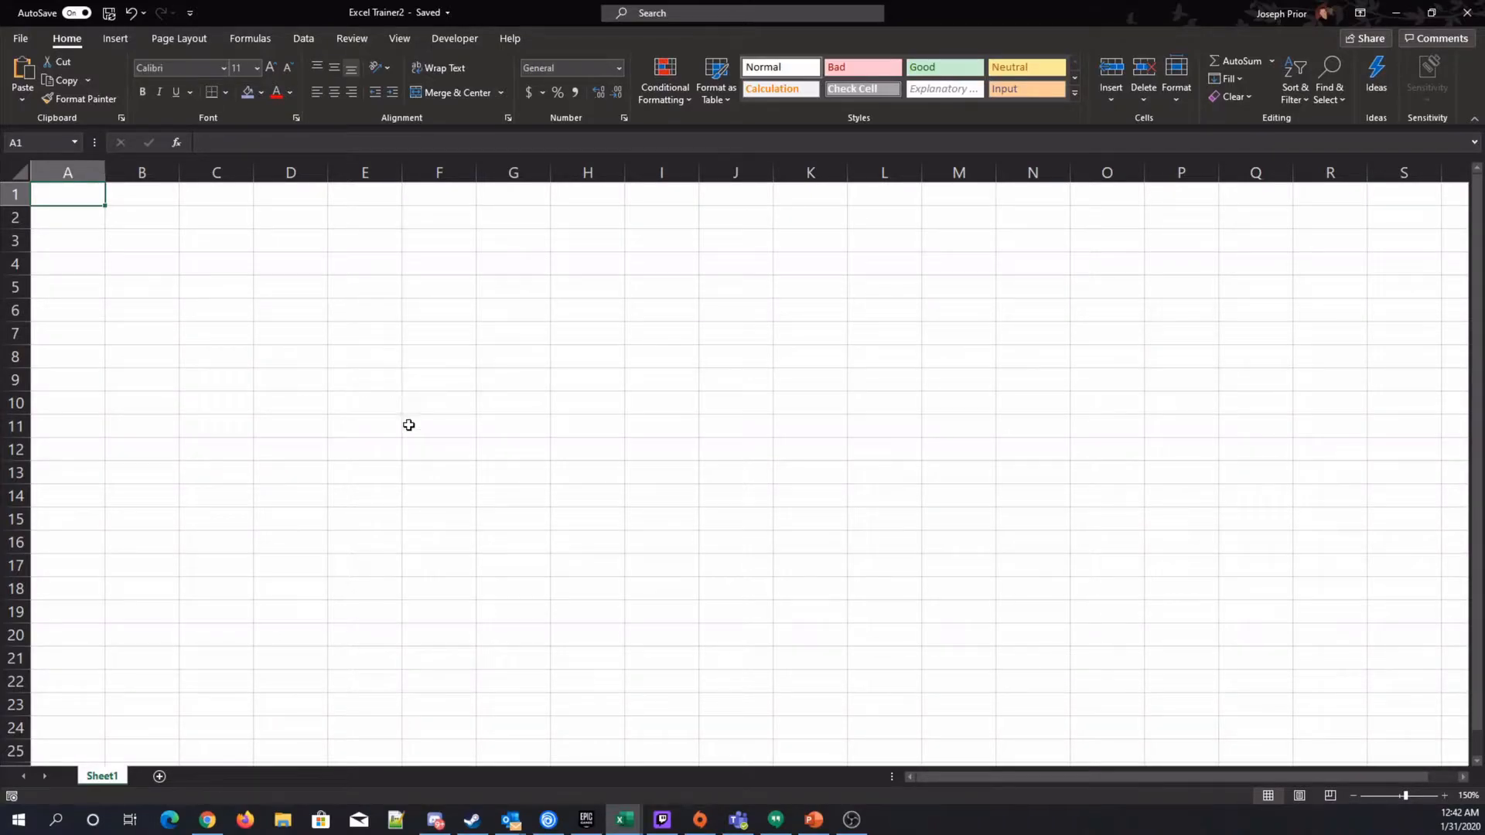
Close Excel, then reopen Excel Trainer2 from the OneDrive Work > SynFiny > Excel folder in File Explorer and maximize it.
left_click(1468, 13)
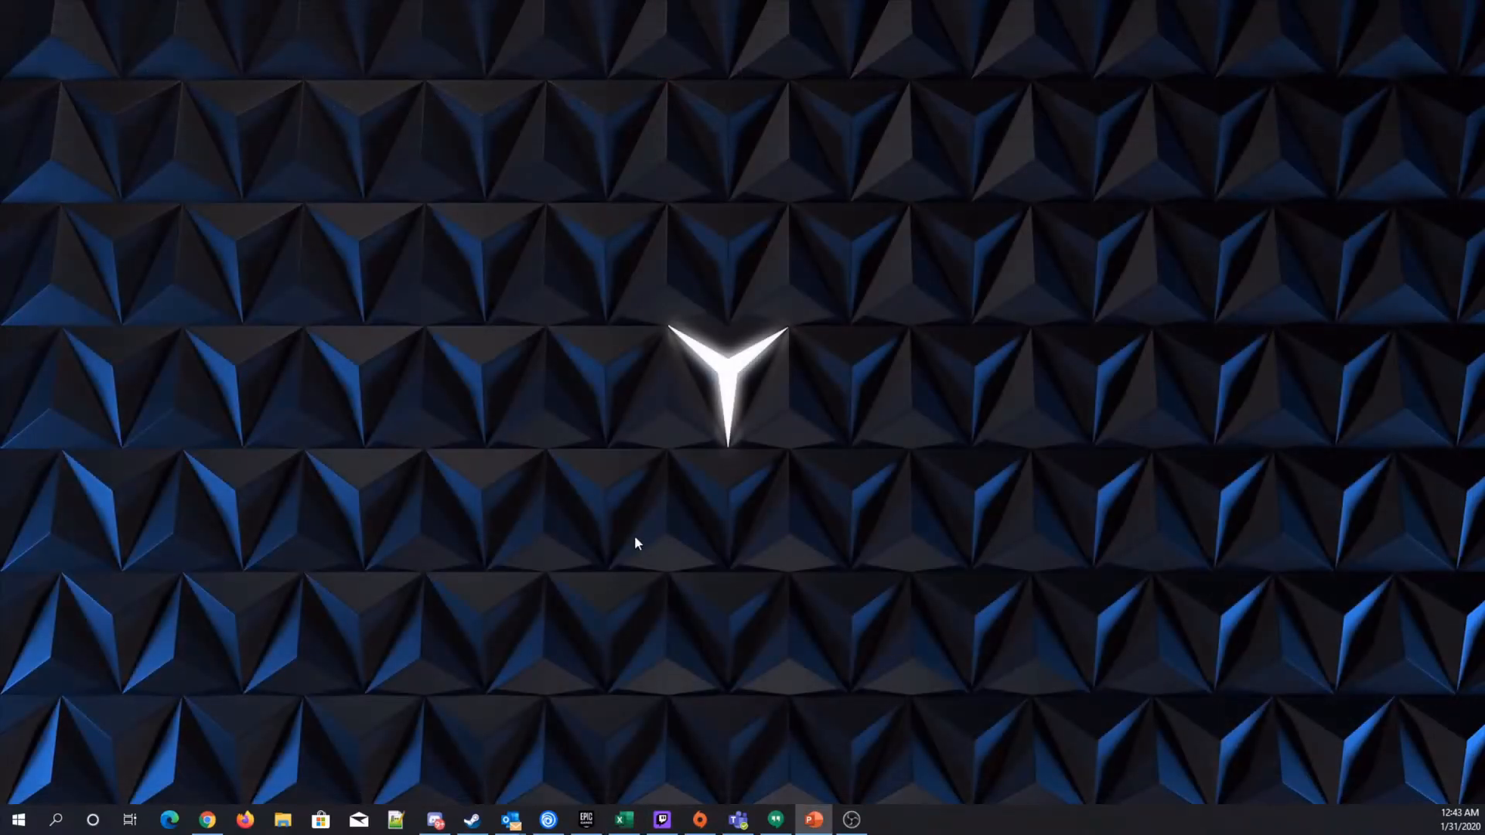
left_click(283, 820)
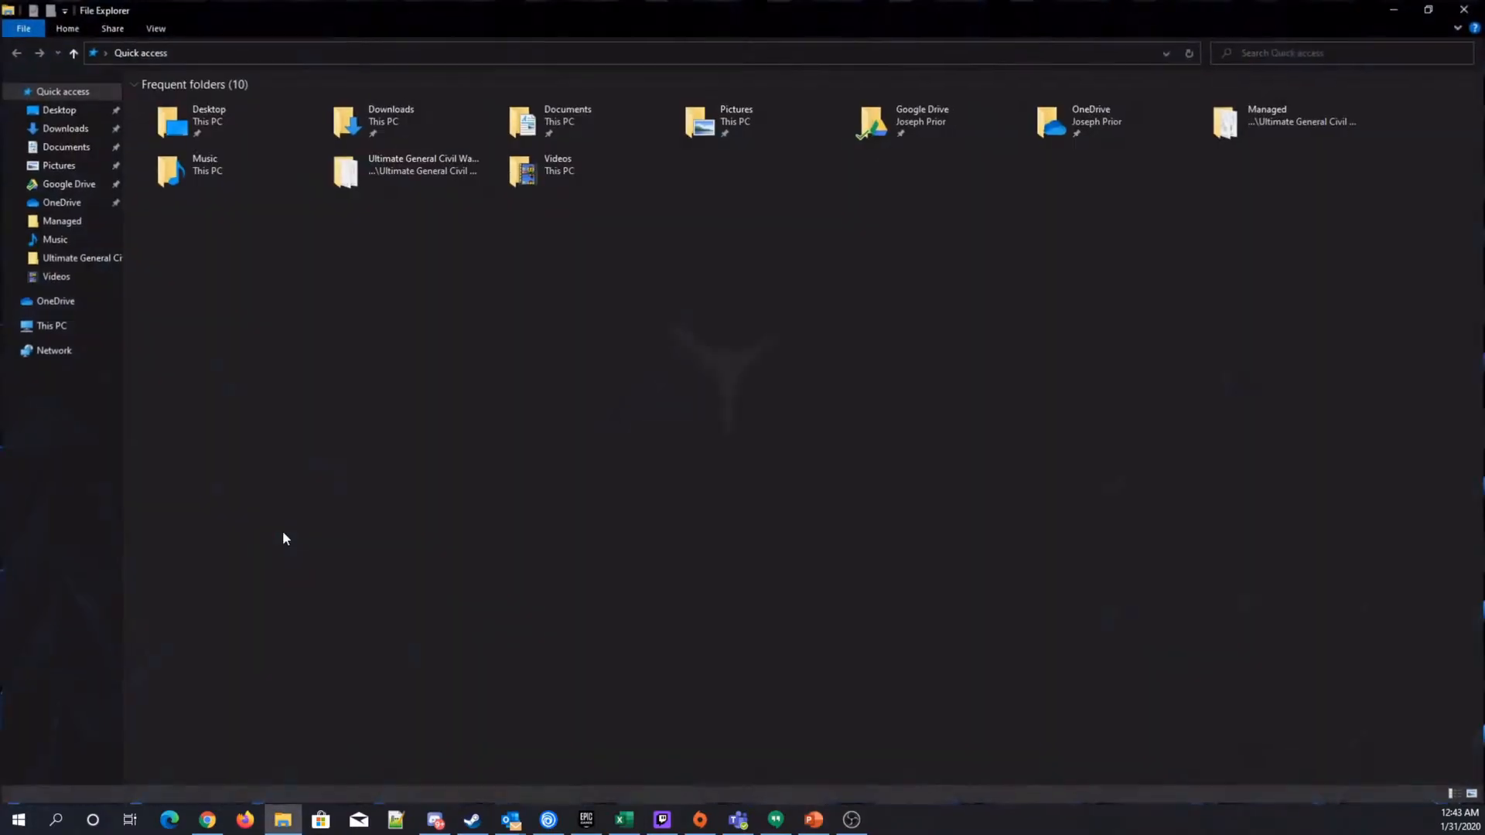
left_click(56, 302)
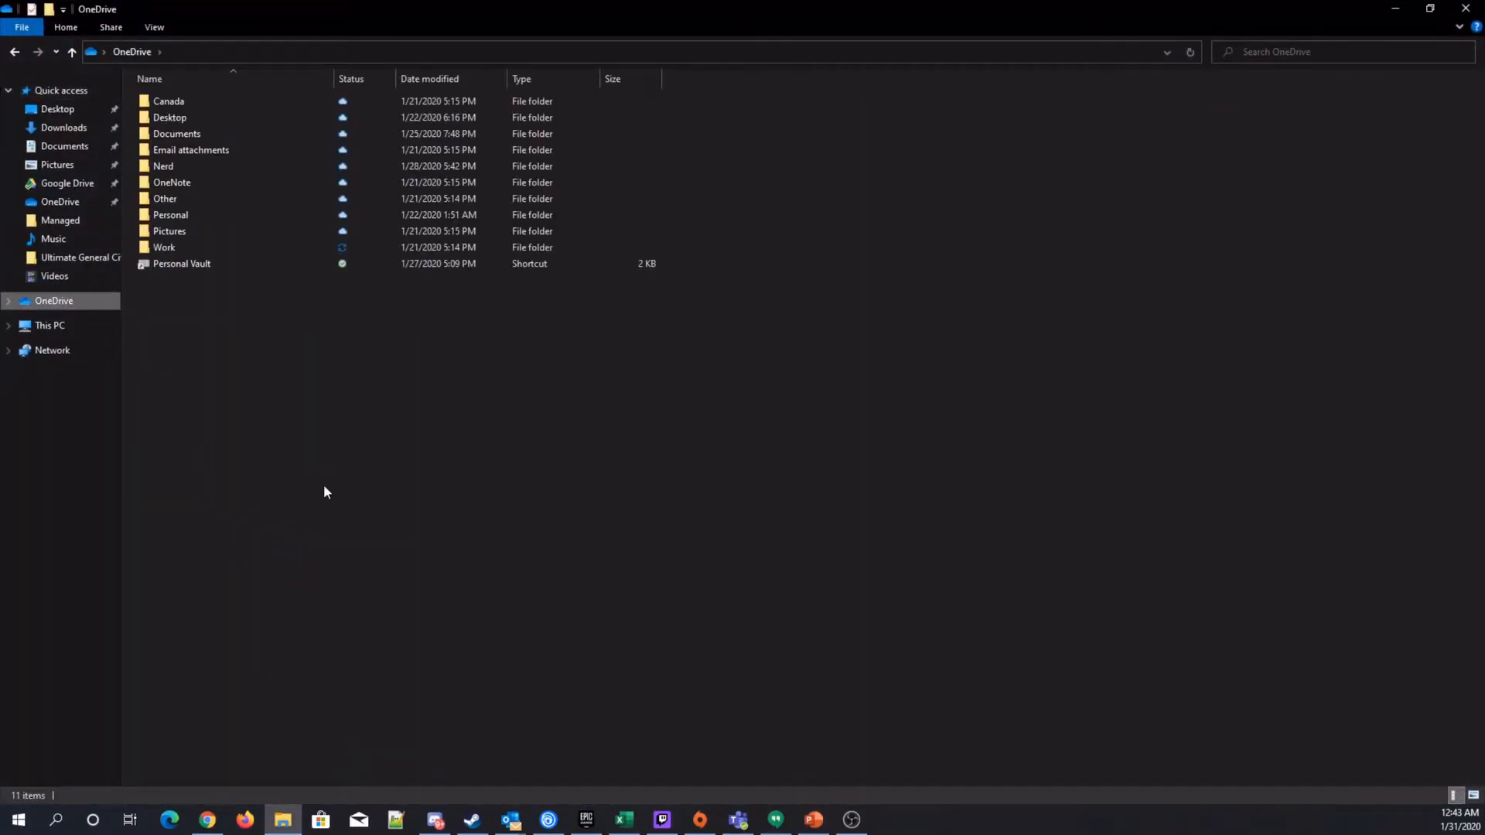
double_click(173, 247)
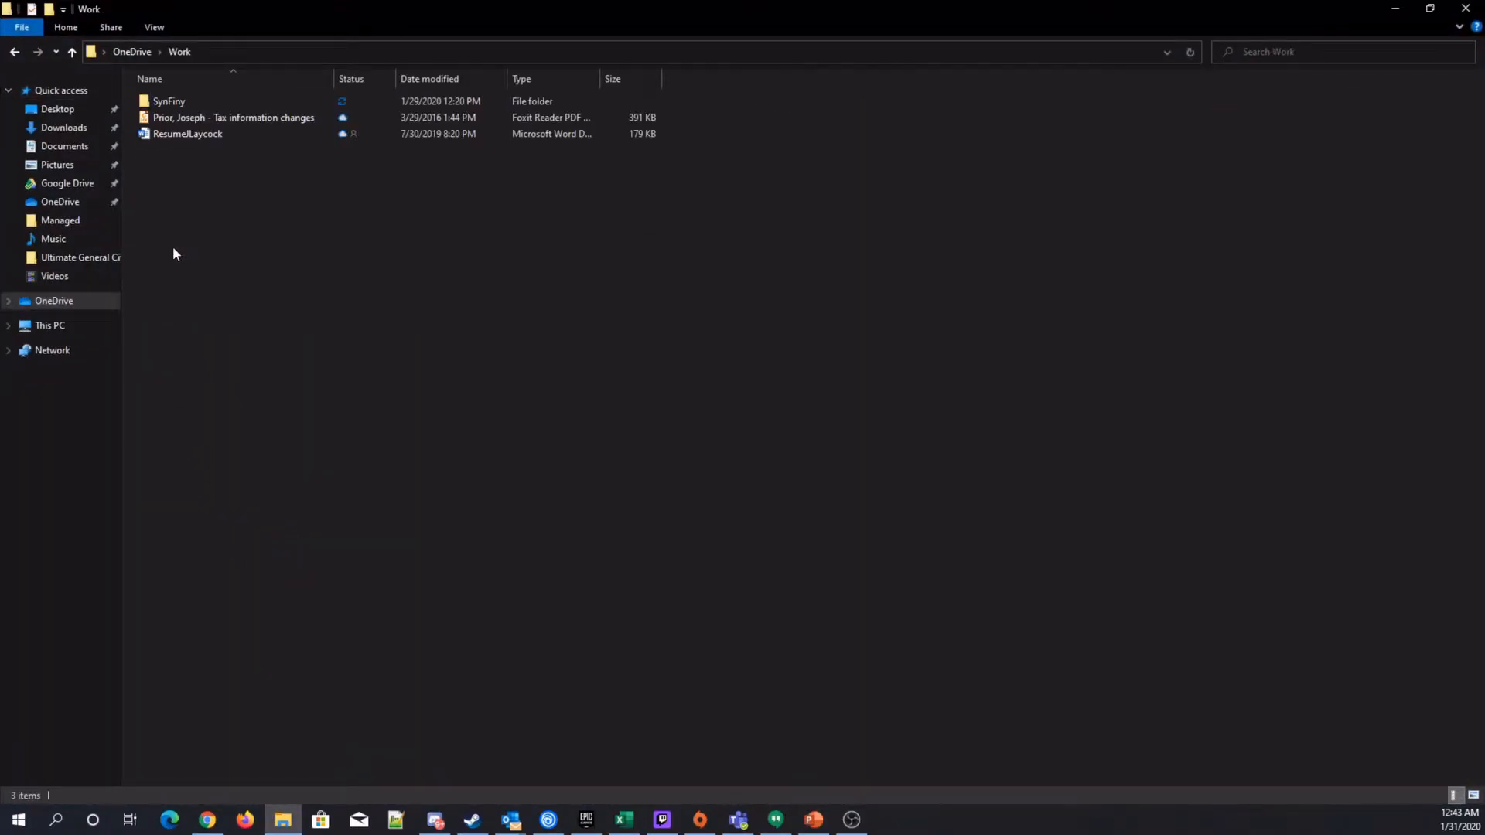
double_click(166, 103)
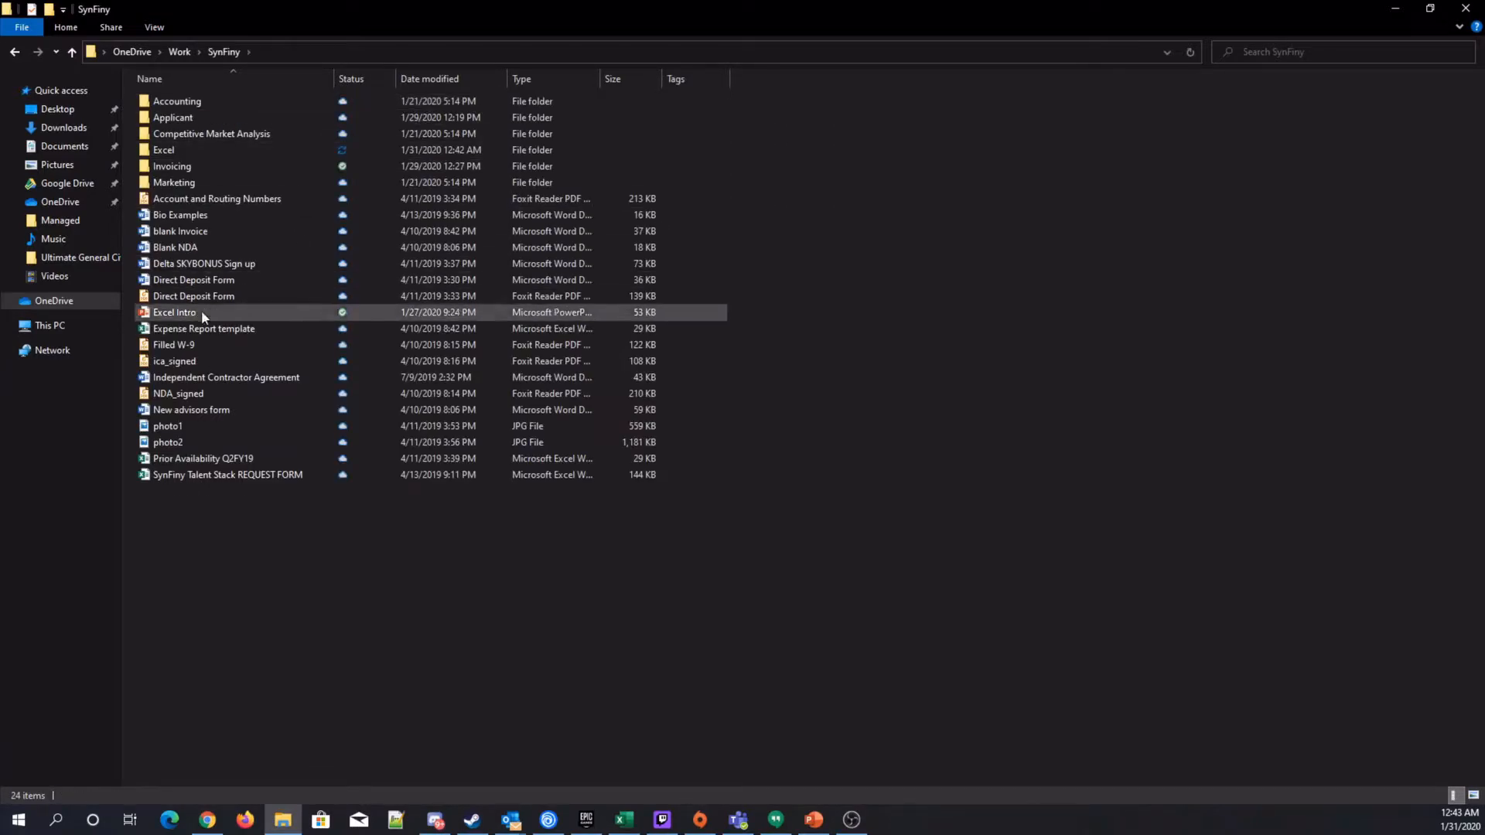
double_click(182, 149)
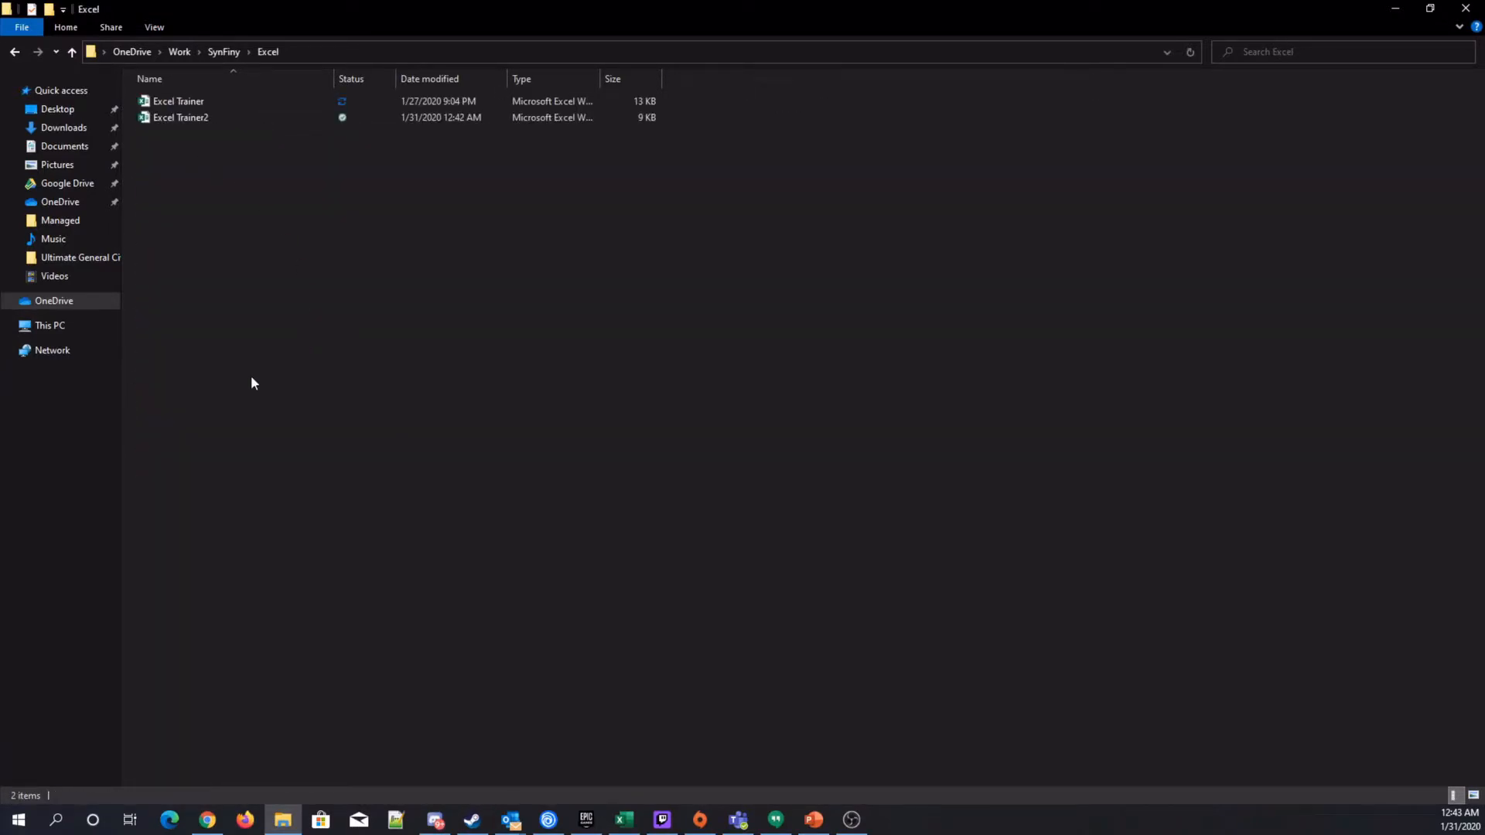
left_click(184, 121)
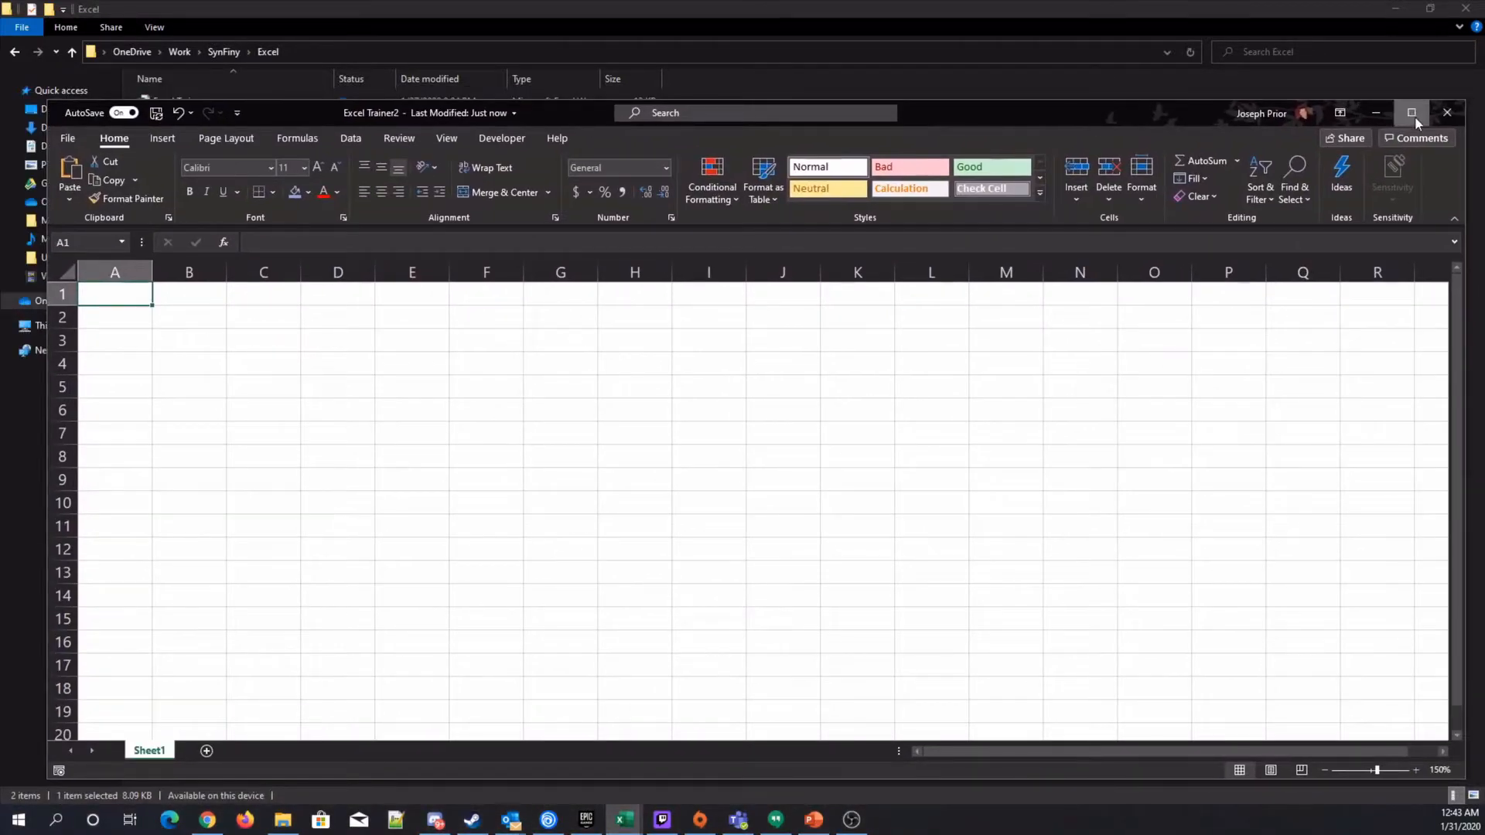
left_click(1413, 113)
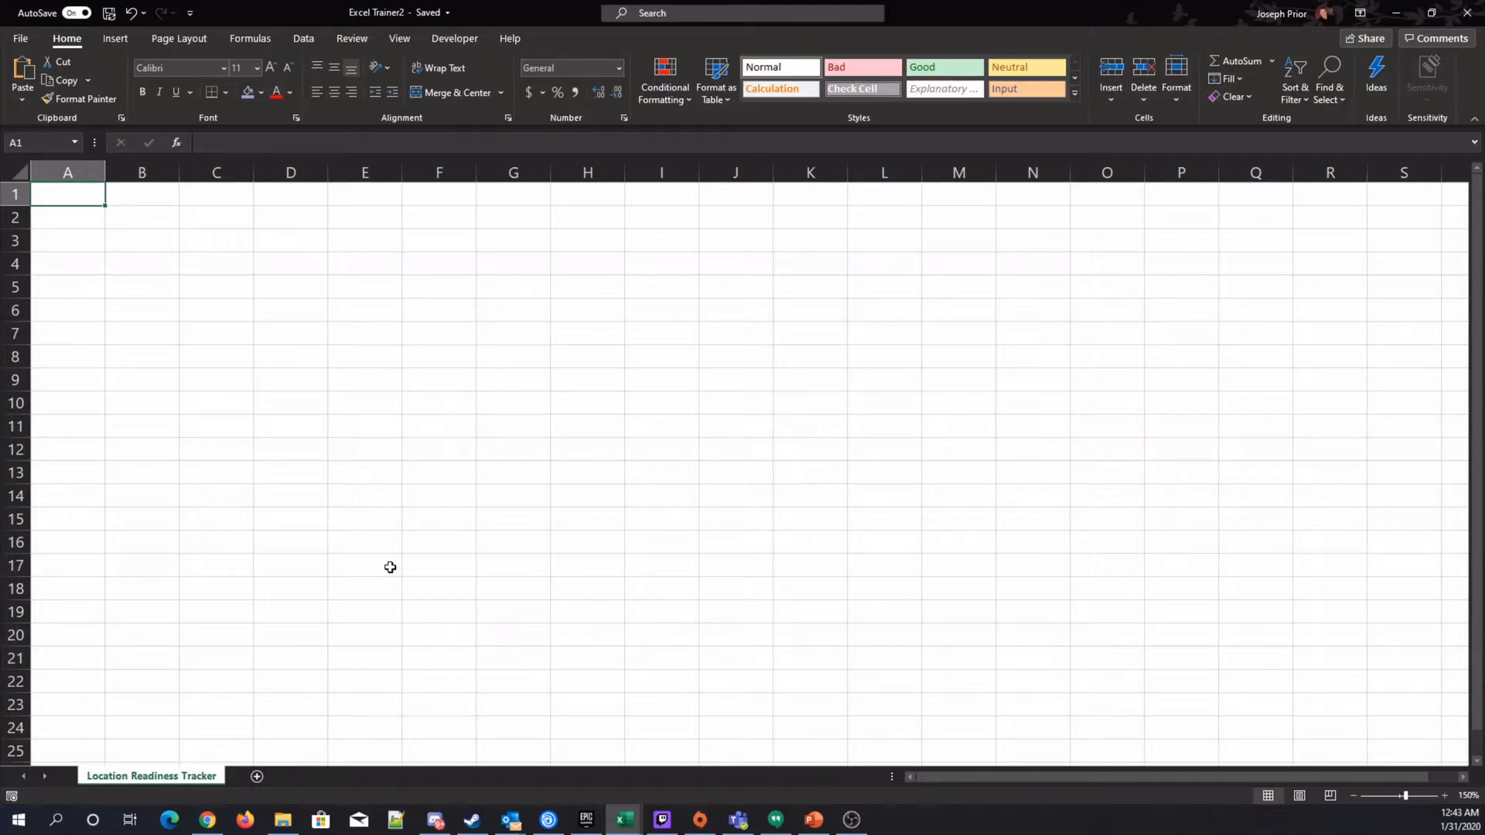
Enter the heading Locations in cell B6.
left_click(410, 466)
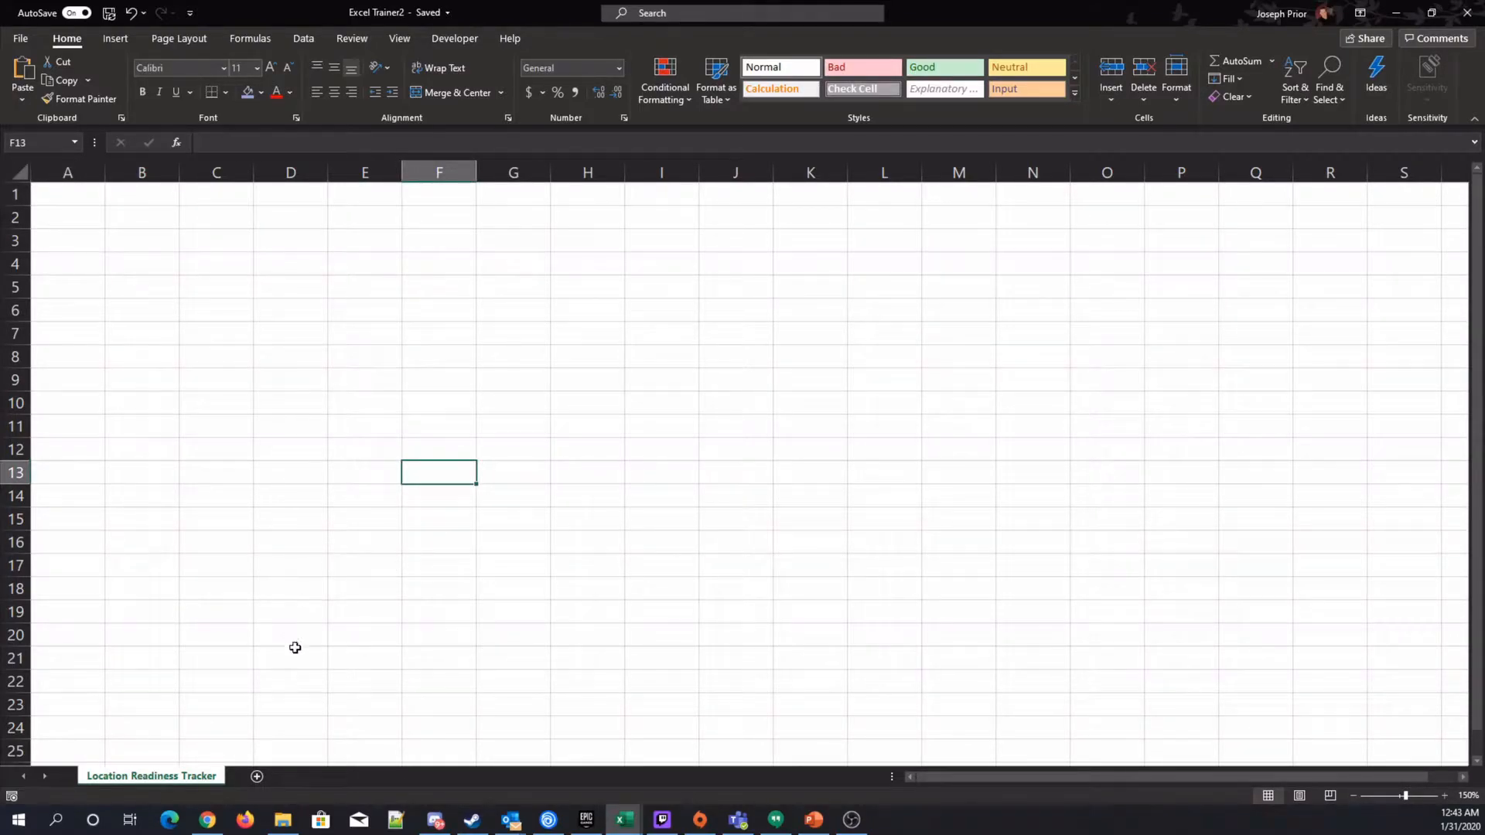
left_click(140, 238)
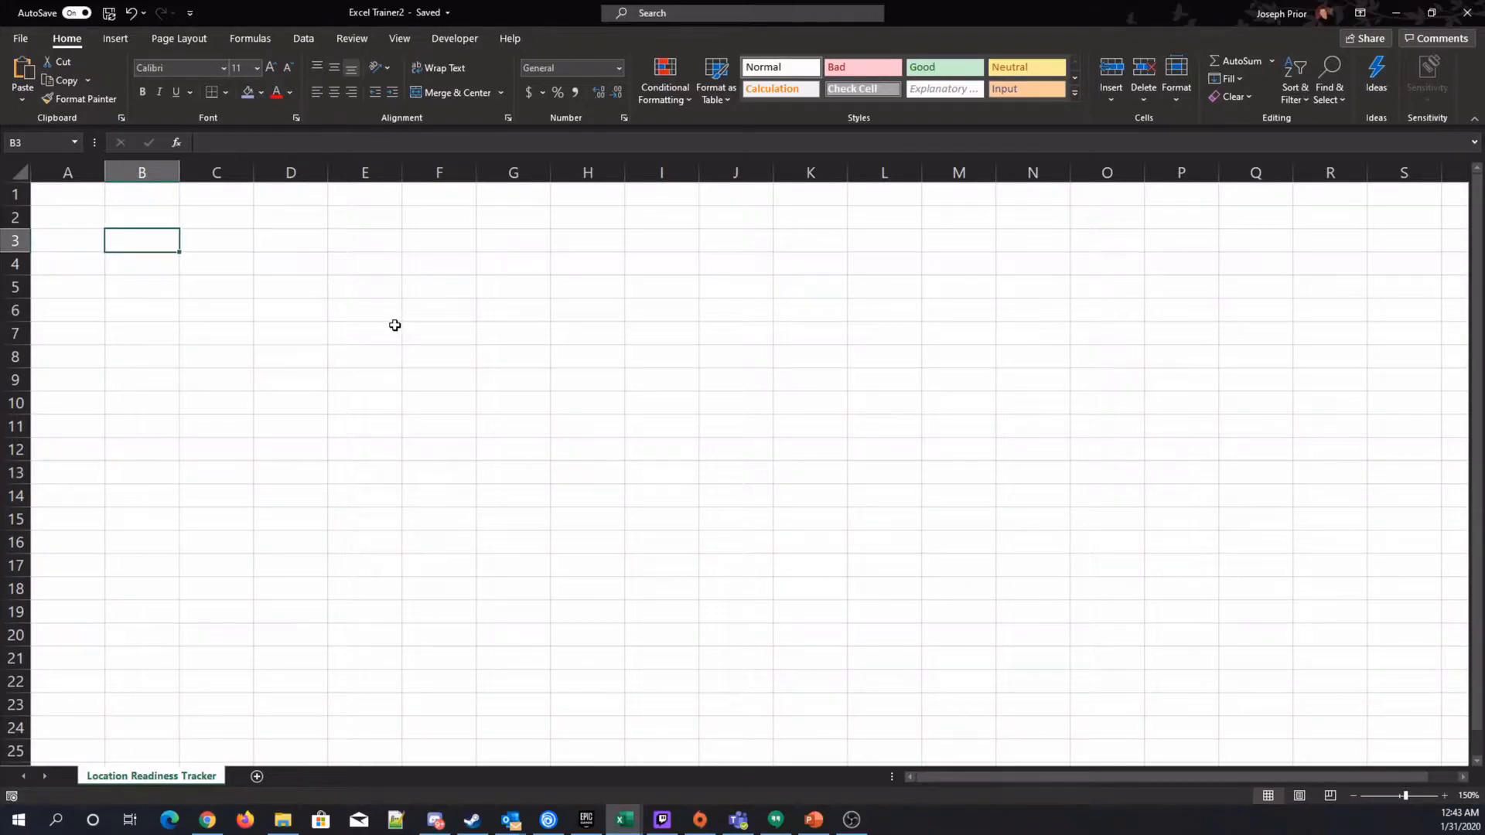
key("Down")
key("Down")
key("Down")
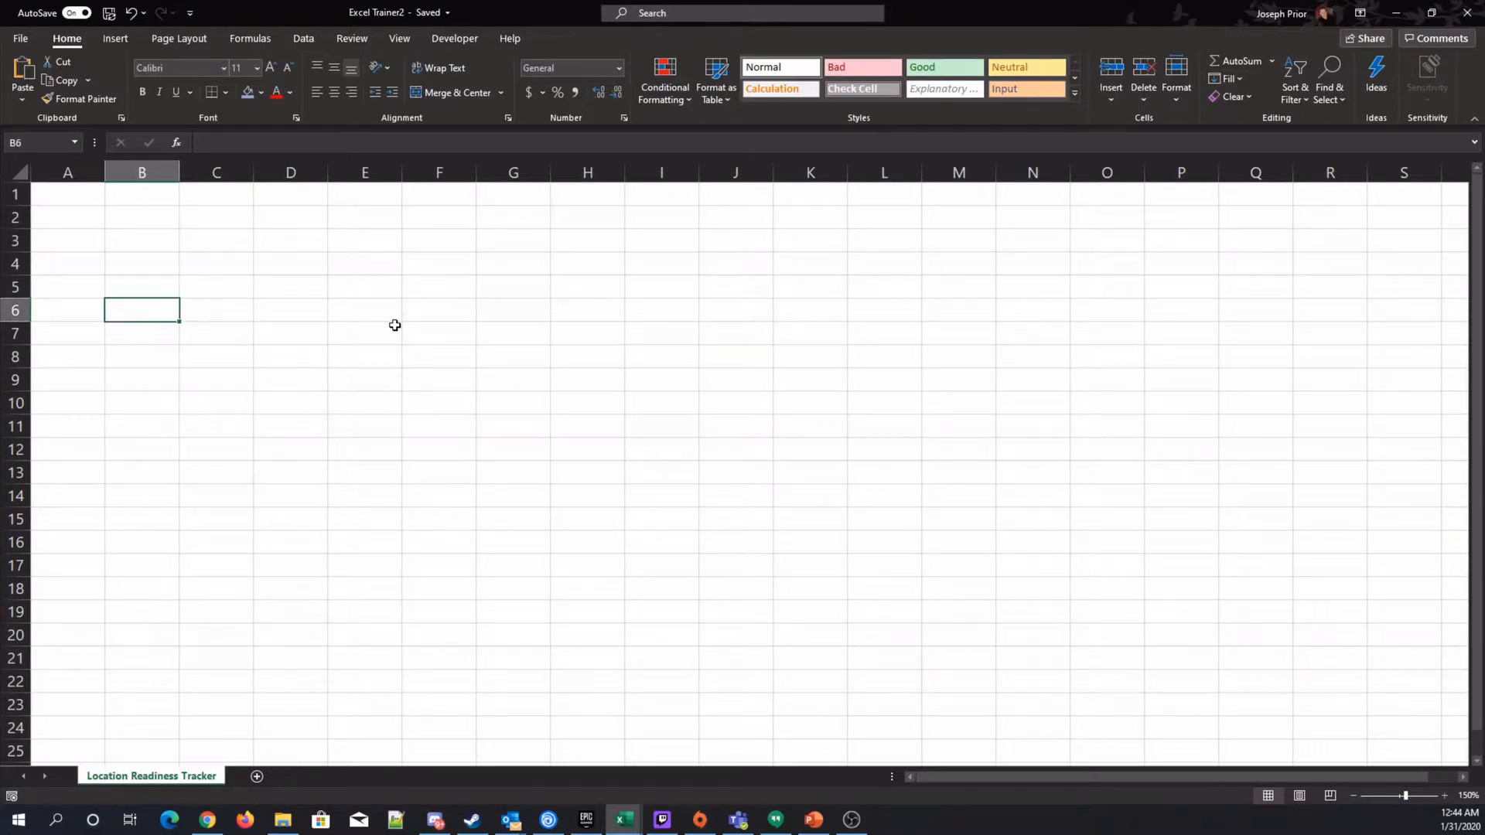
type("Locations")
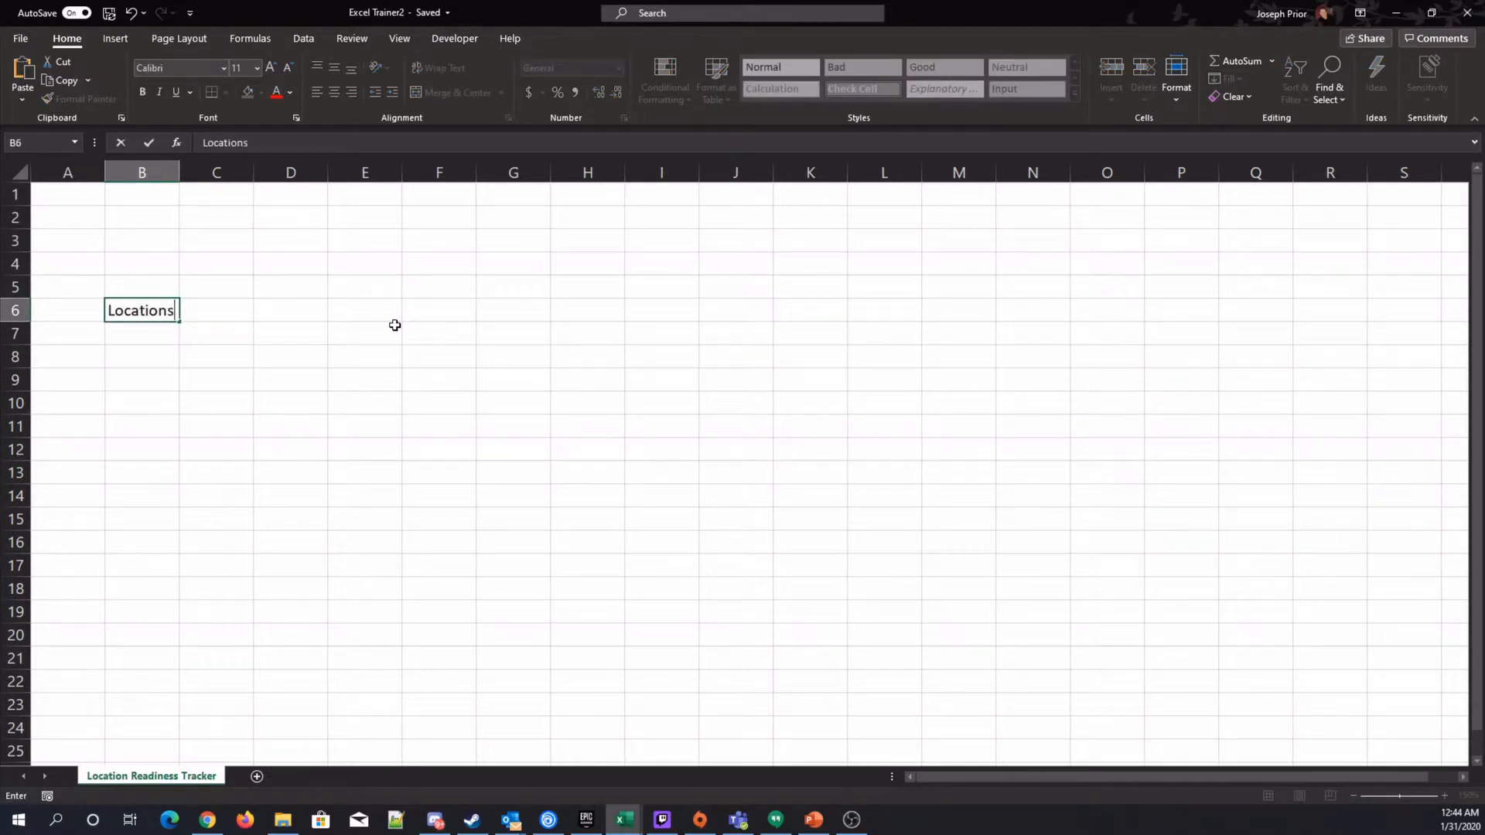
key("Right")
Move the active cell around the sheet with the arrow keys, ending at cell A3.
key("Down")
key("Left")
key("Up")
key("Down")
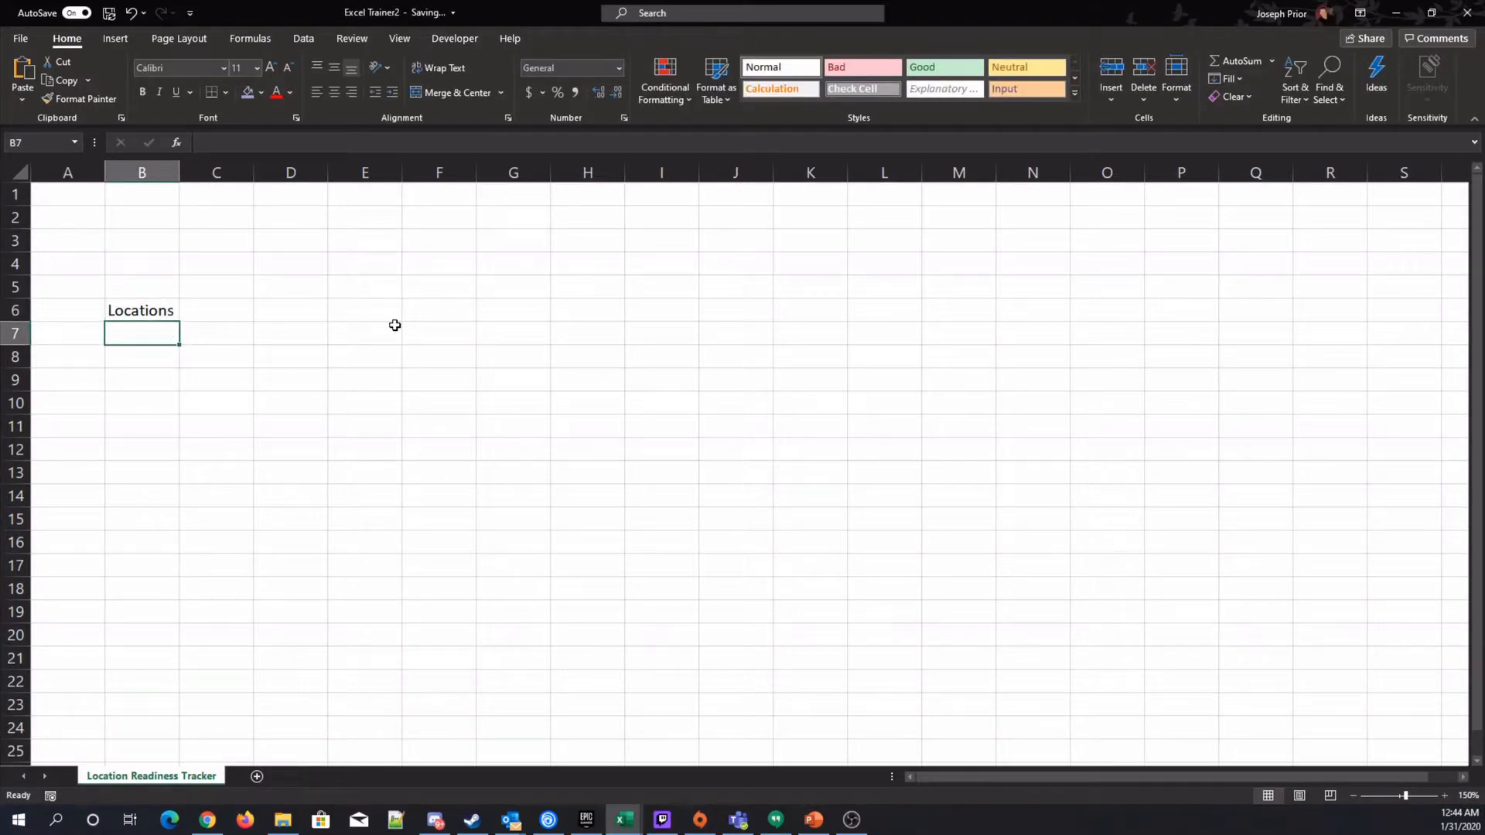
key("Up")
key("Up")
key("Up")
key("Up")
key("Left")
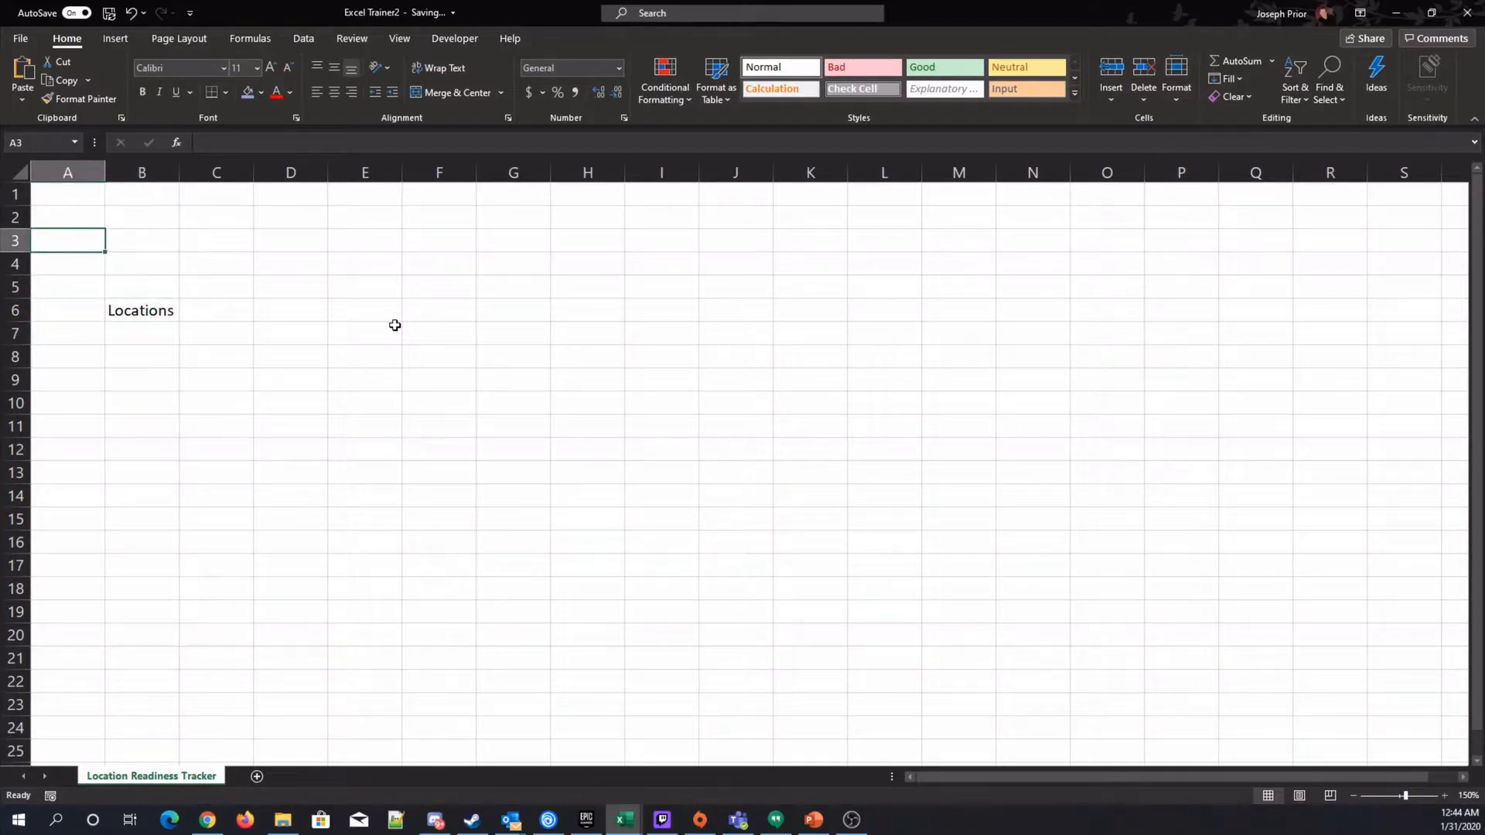
Enter the label Cleaniness Score in cell A2.
key("Up")
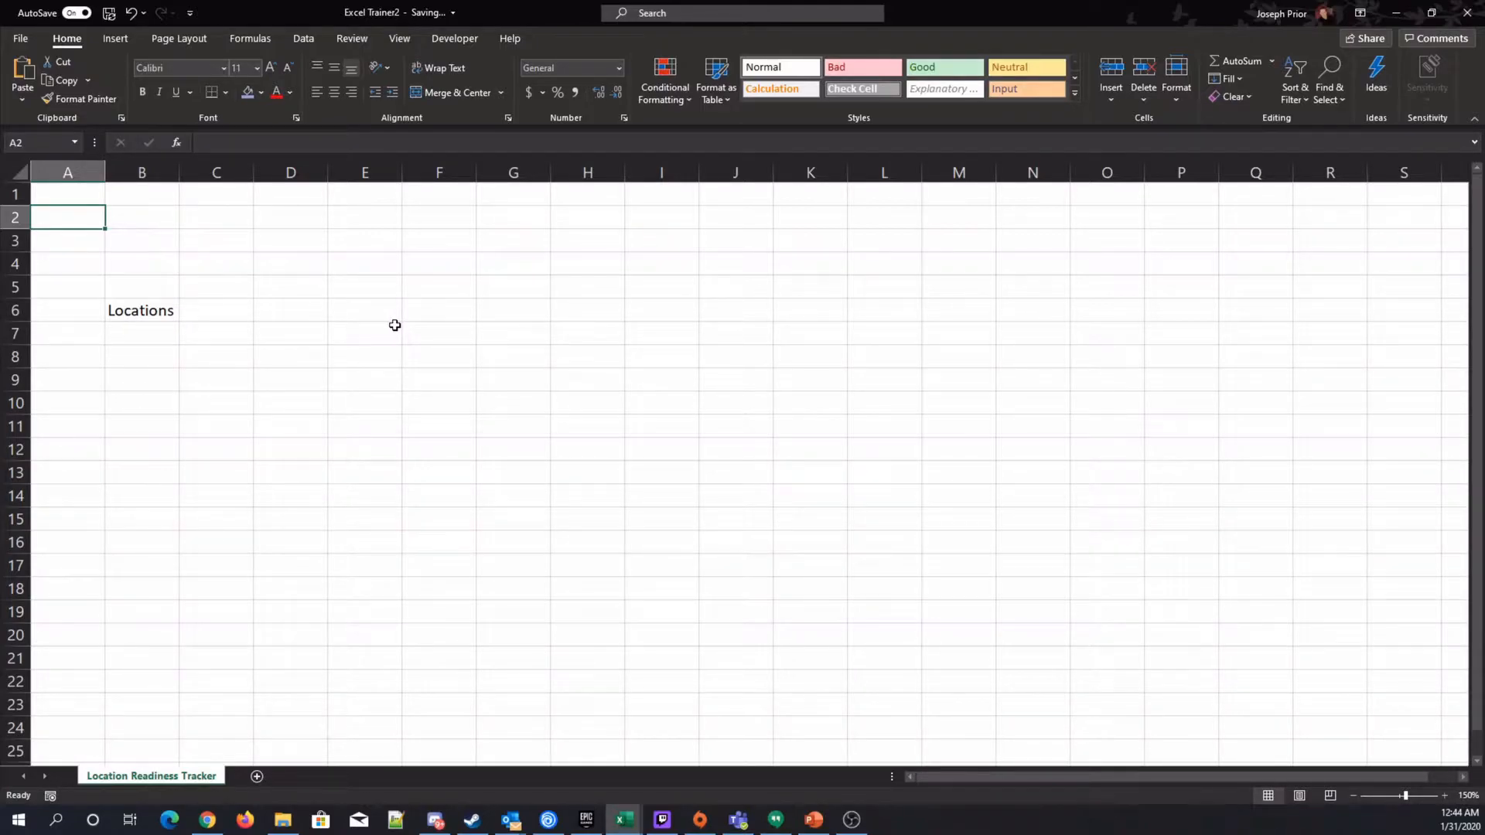
type("Cleaniness ")
type("M")
key("BackSpace")
type("Score")
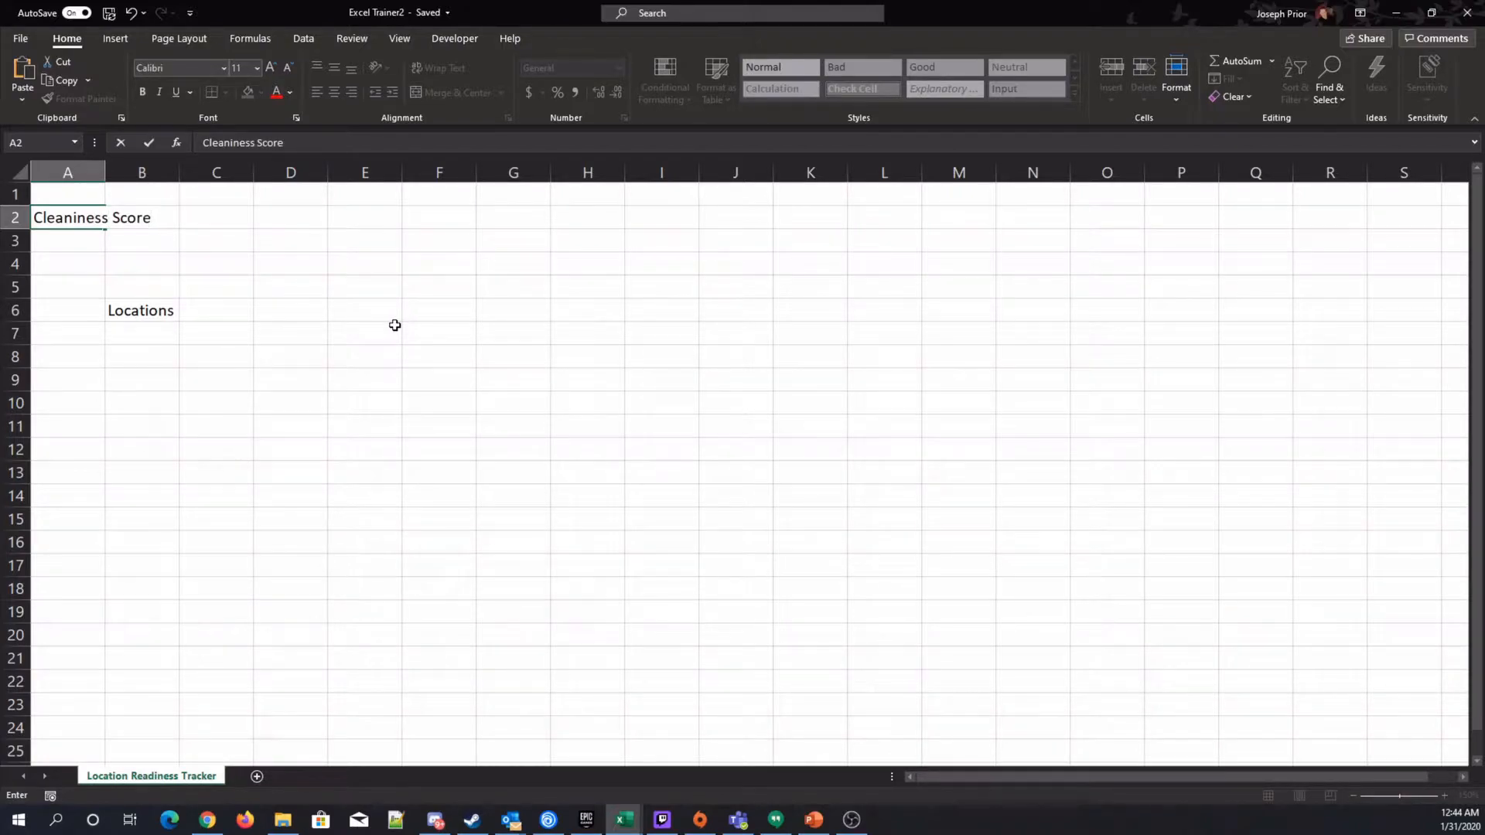
key("Tab")
key("Return")
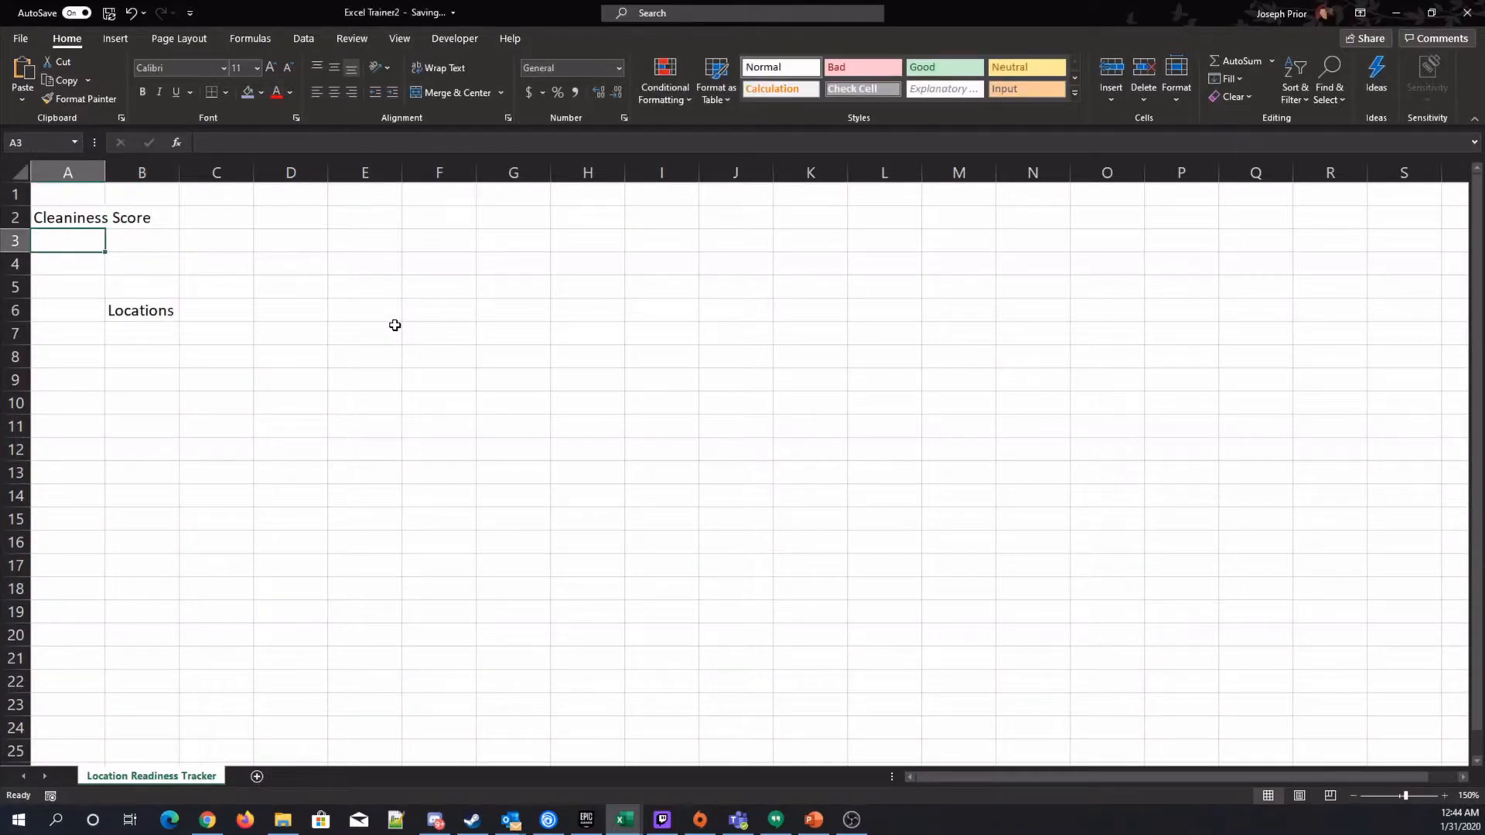
Enter the label Customer Service in cell A3.
type("Customer S")
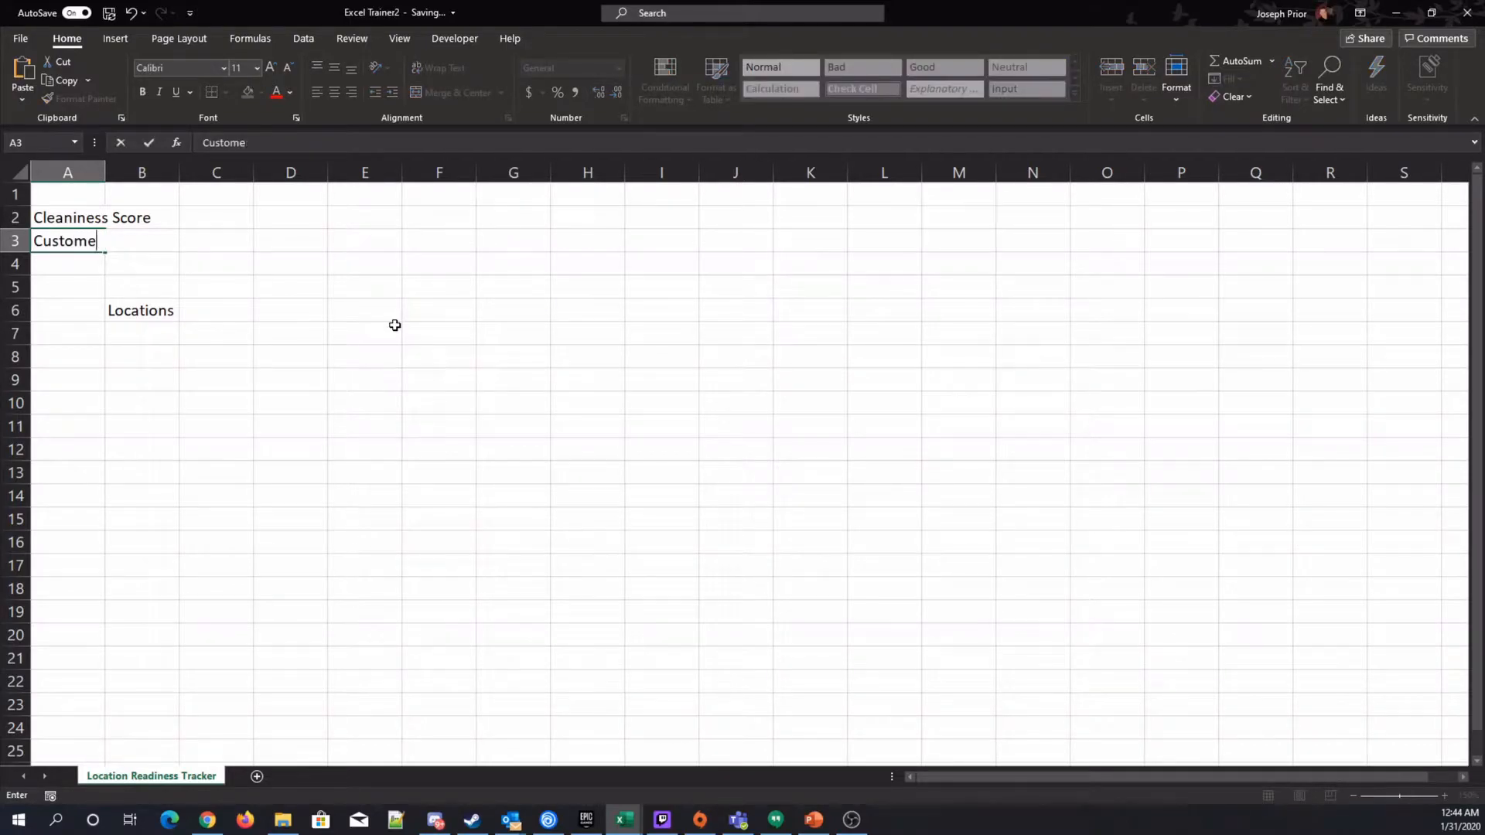
type("ervice")
key("Return")
key("Down")
key("Down")
key("Down")
key("Right")
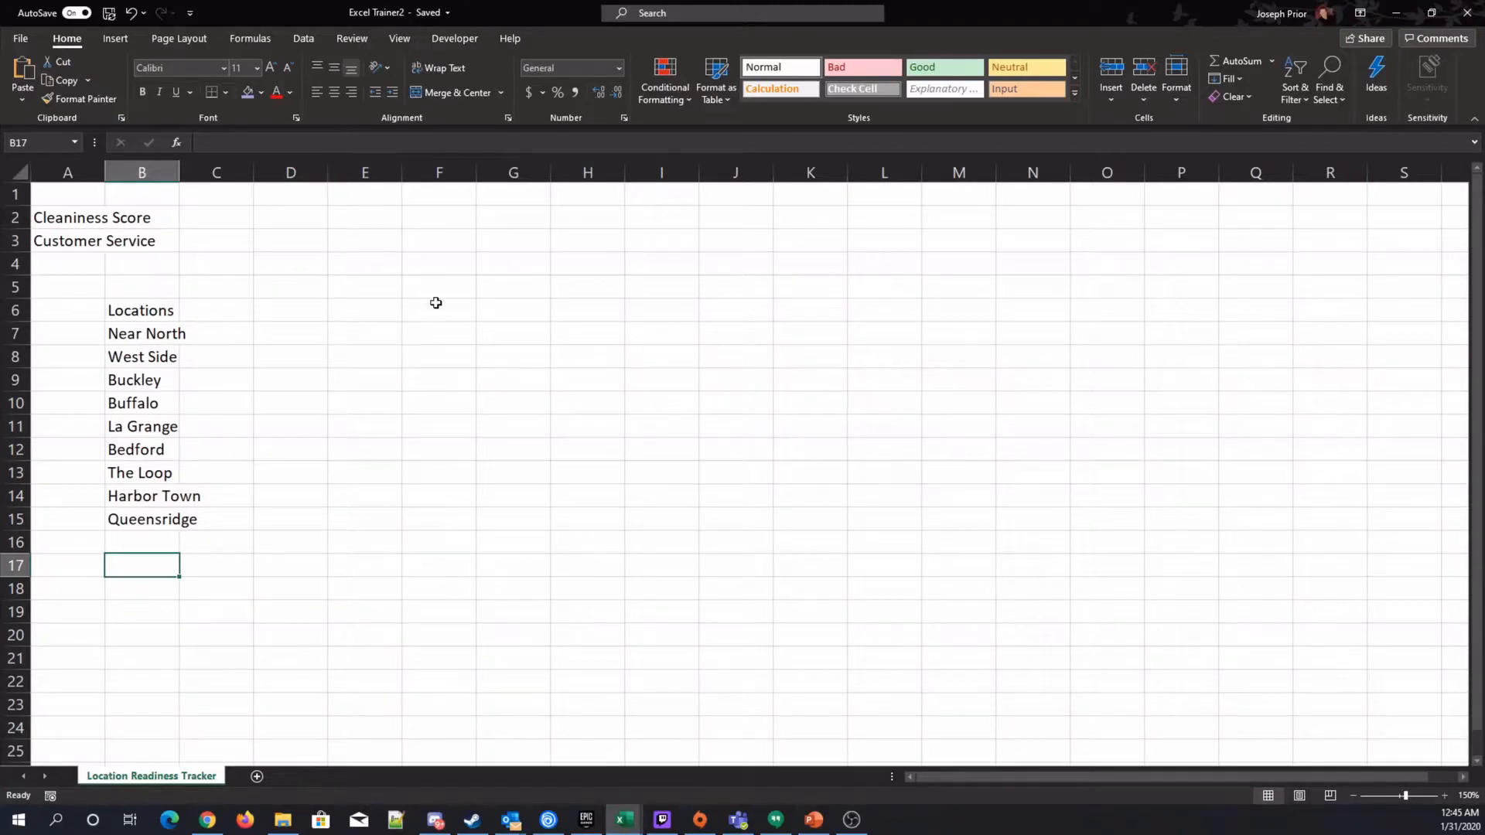
Enter 20 as the Cleaniness Score value in cell B2.
left_click(147, 223)
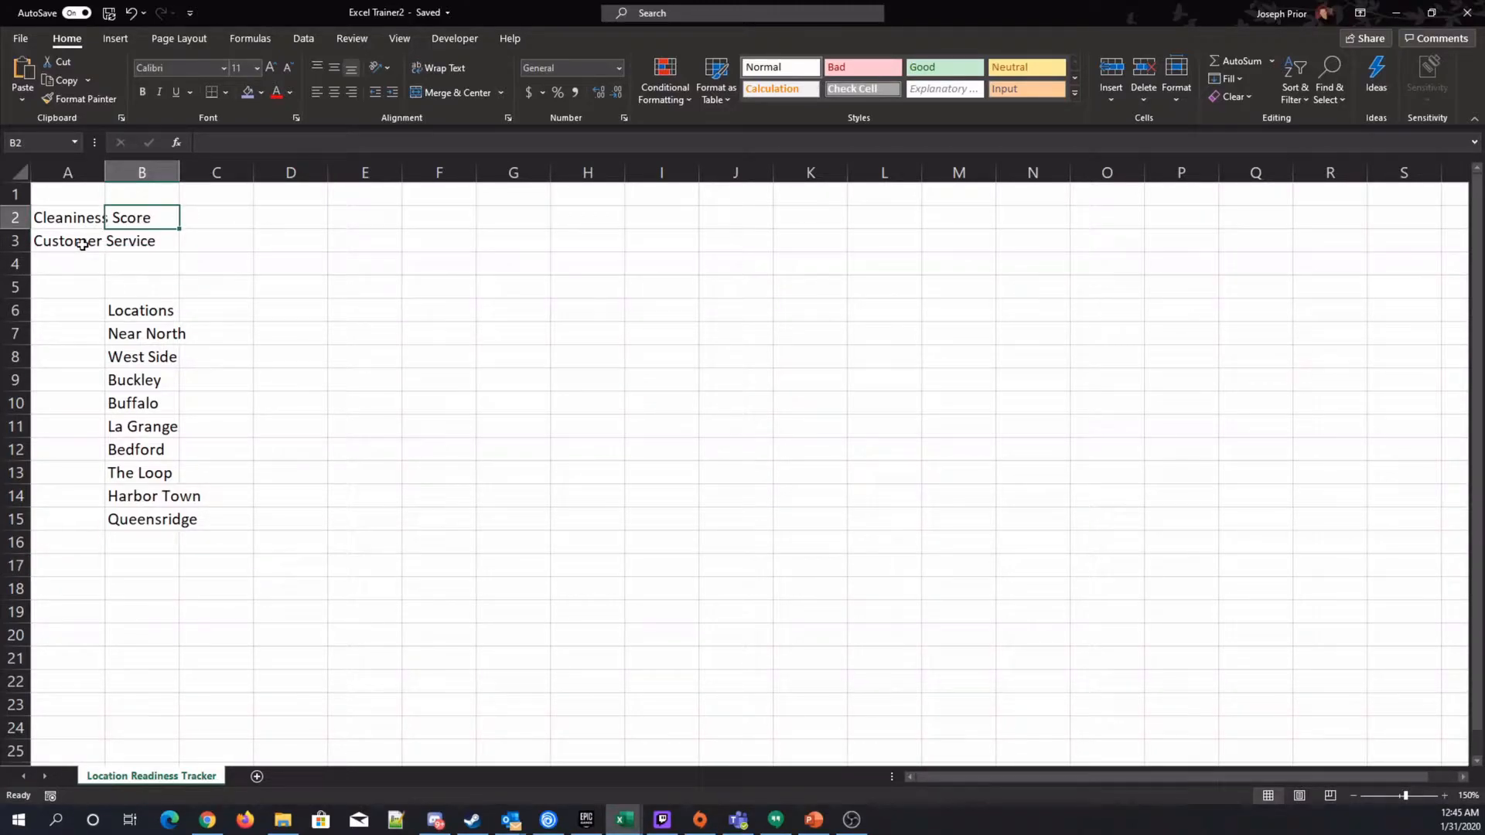
type("20")
key("Tab")
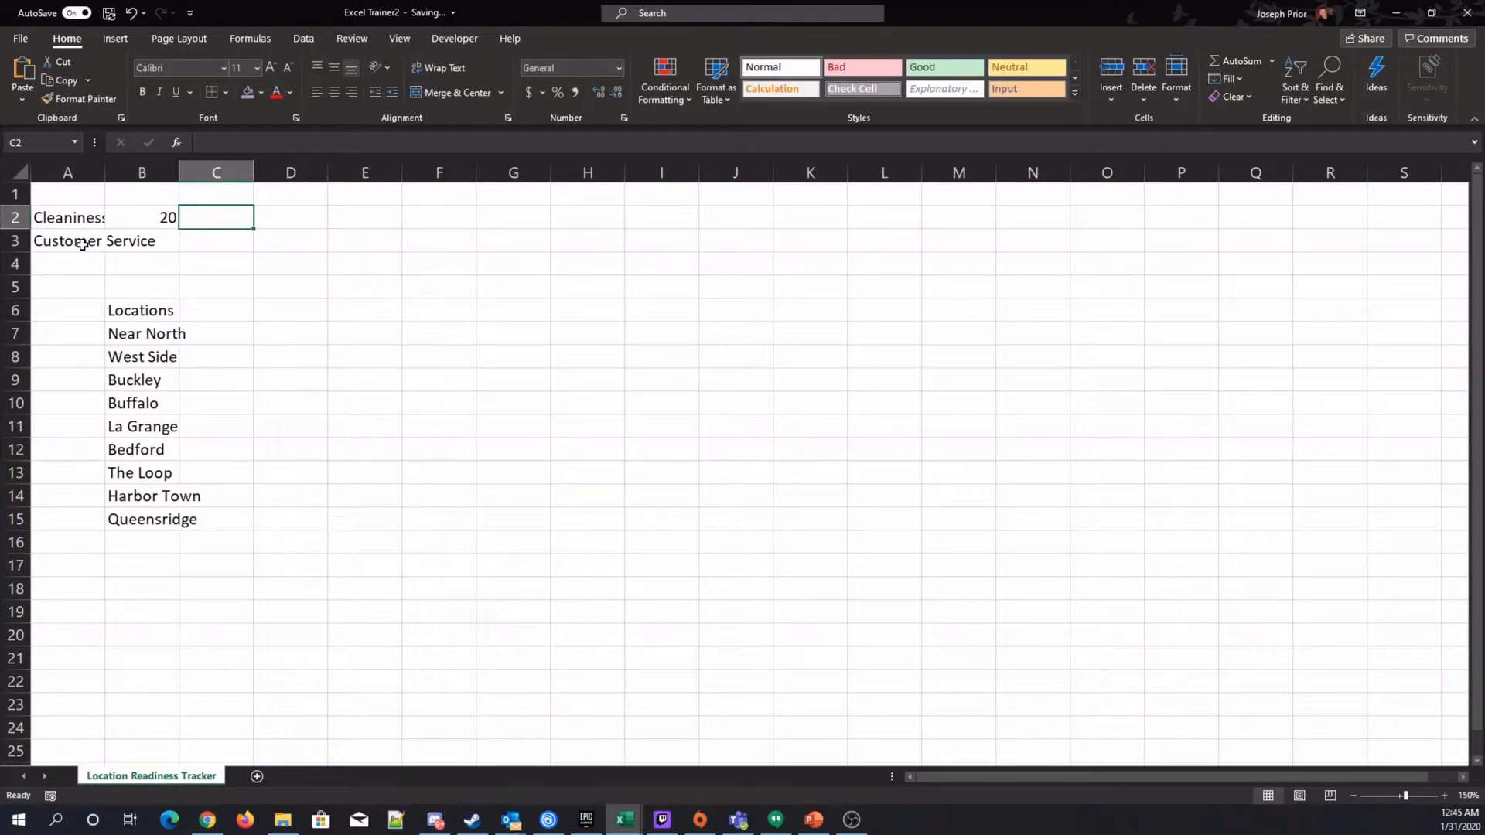
key("Left")
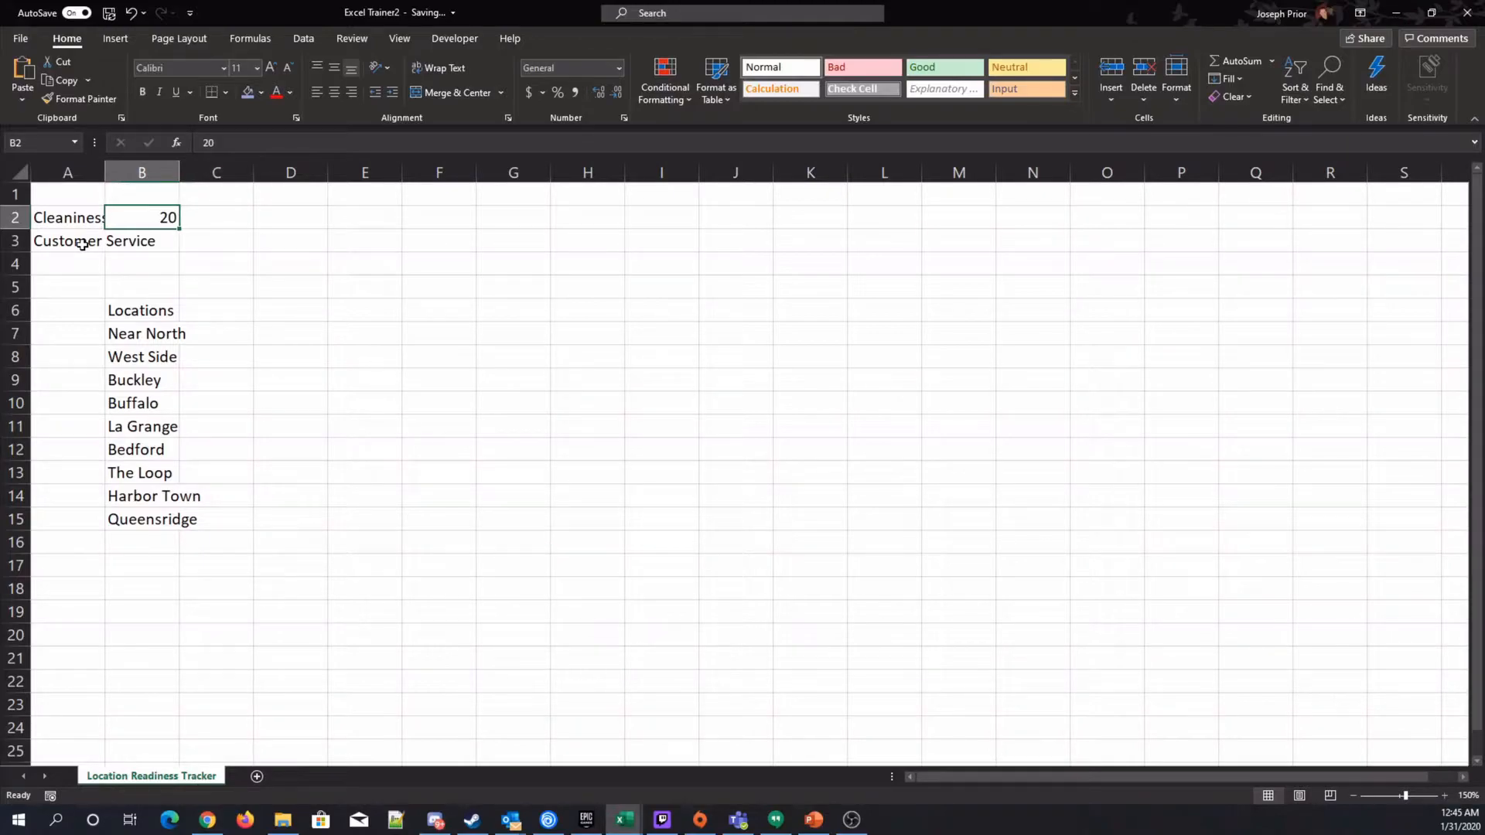
key("Down")
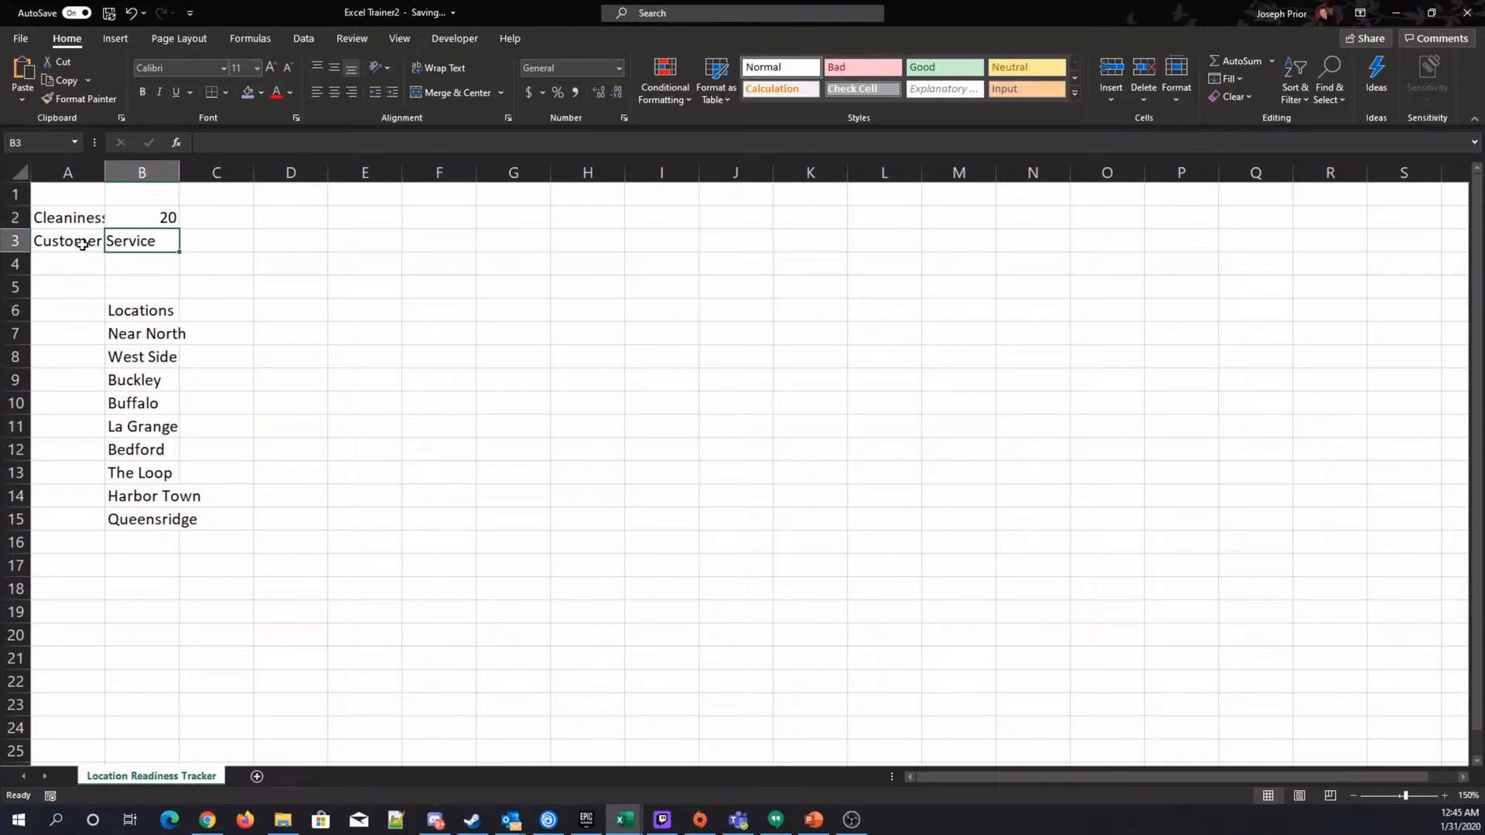
Autofit column A to the width of its labels.
left_click(75, 174)
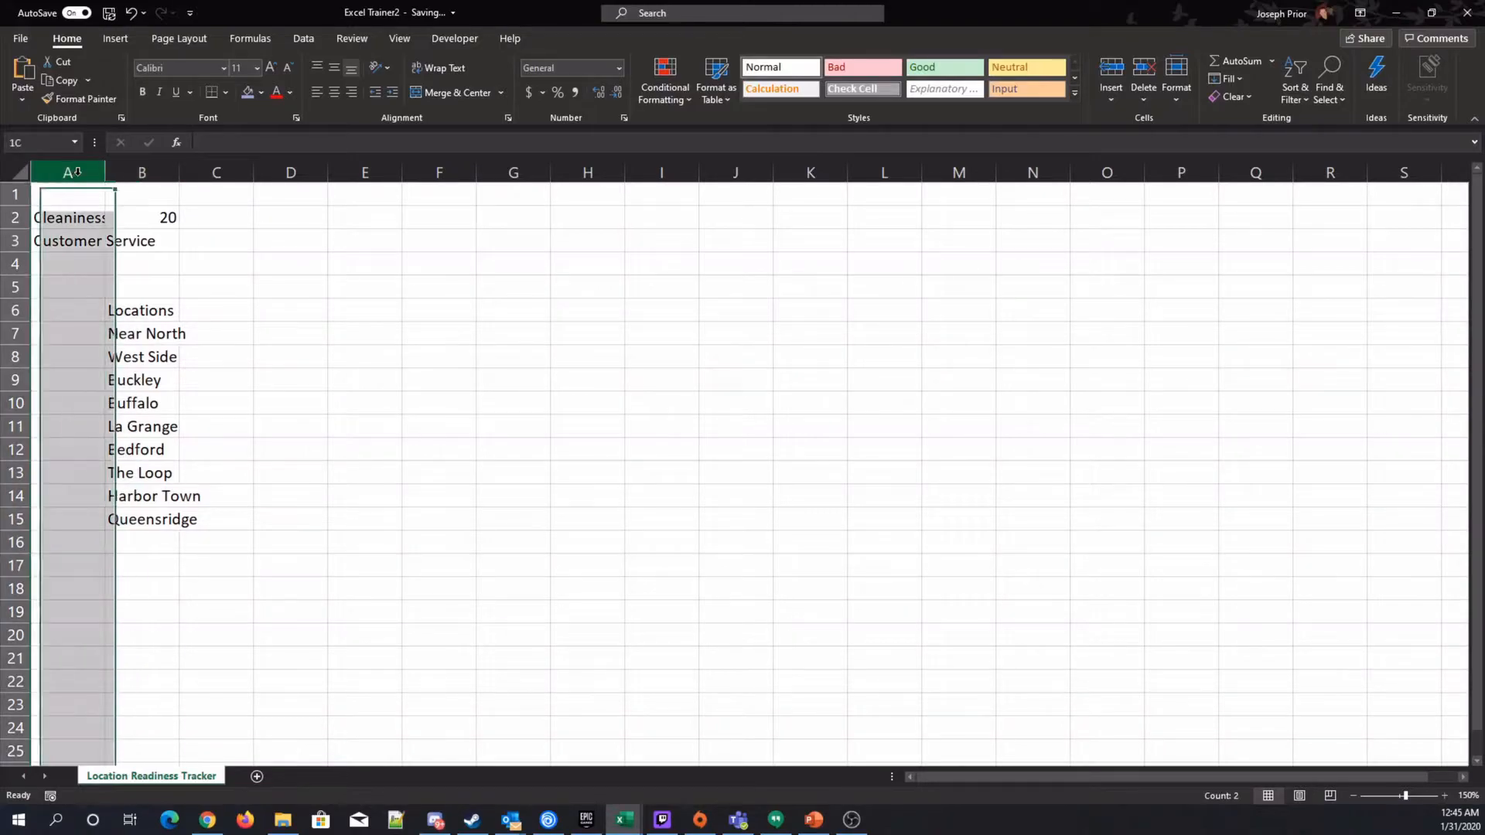
double_click(103, 173)
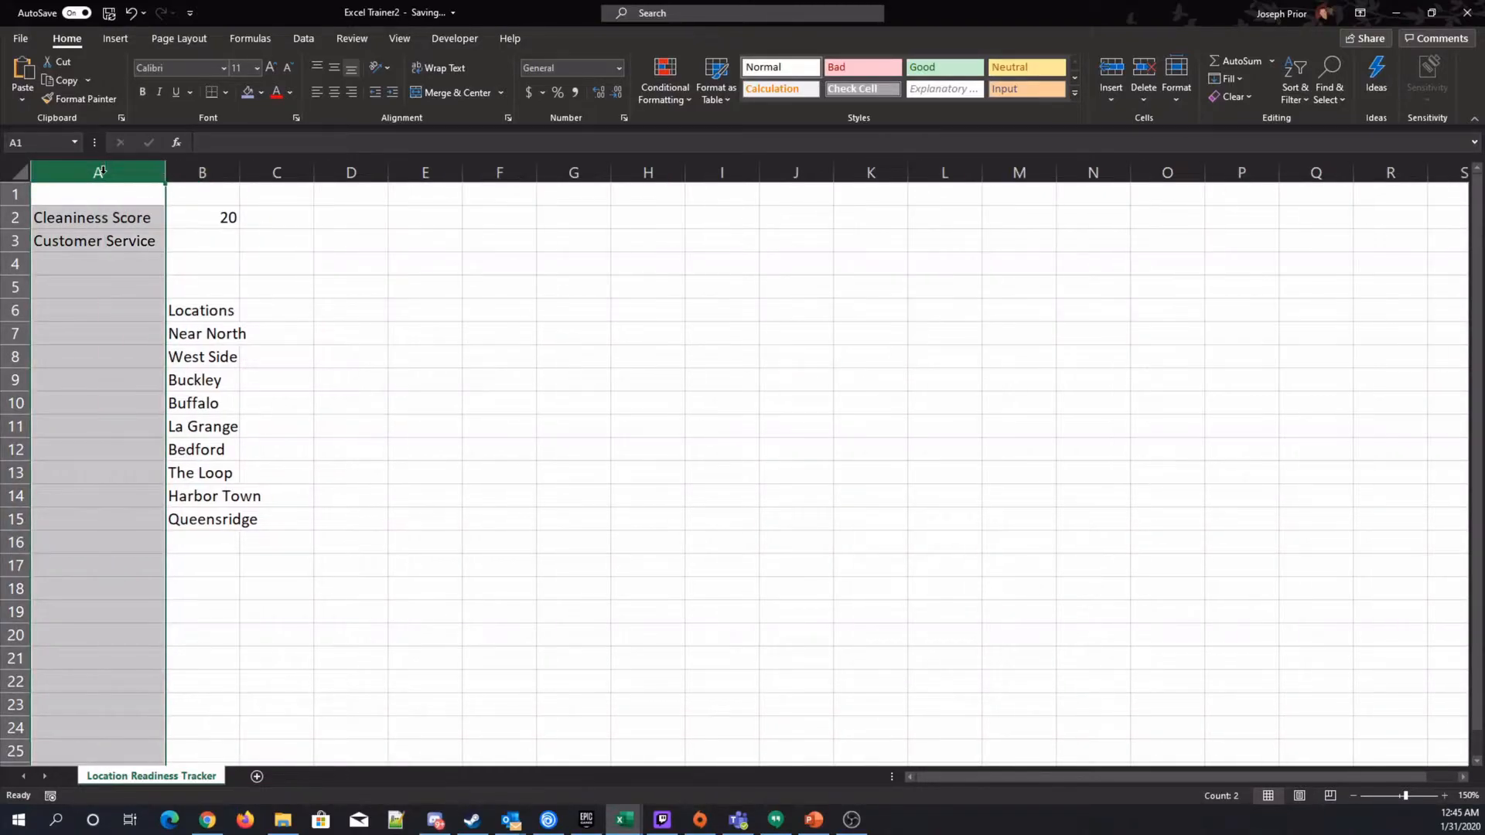
left_click(81, 448)
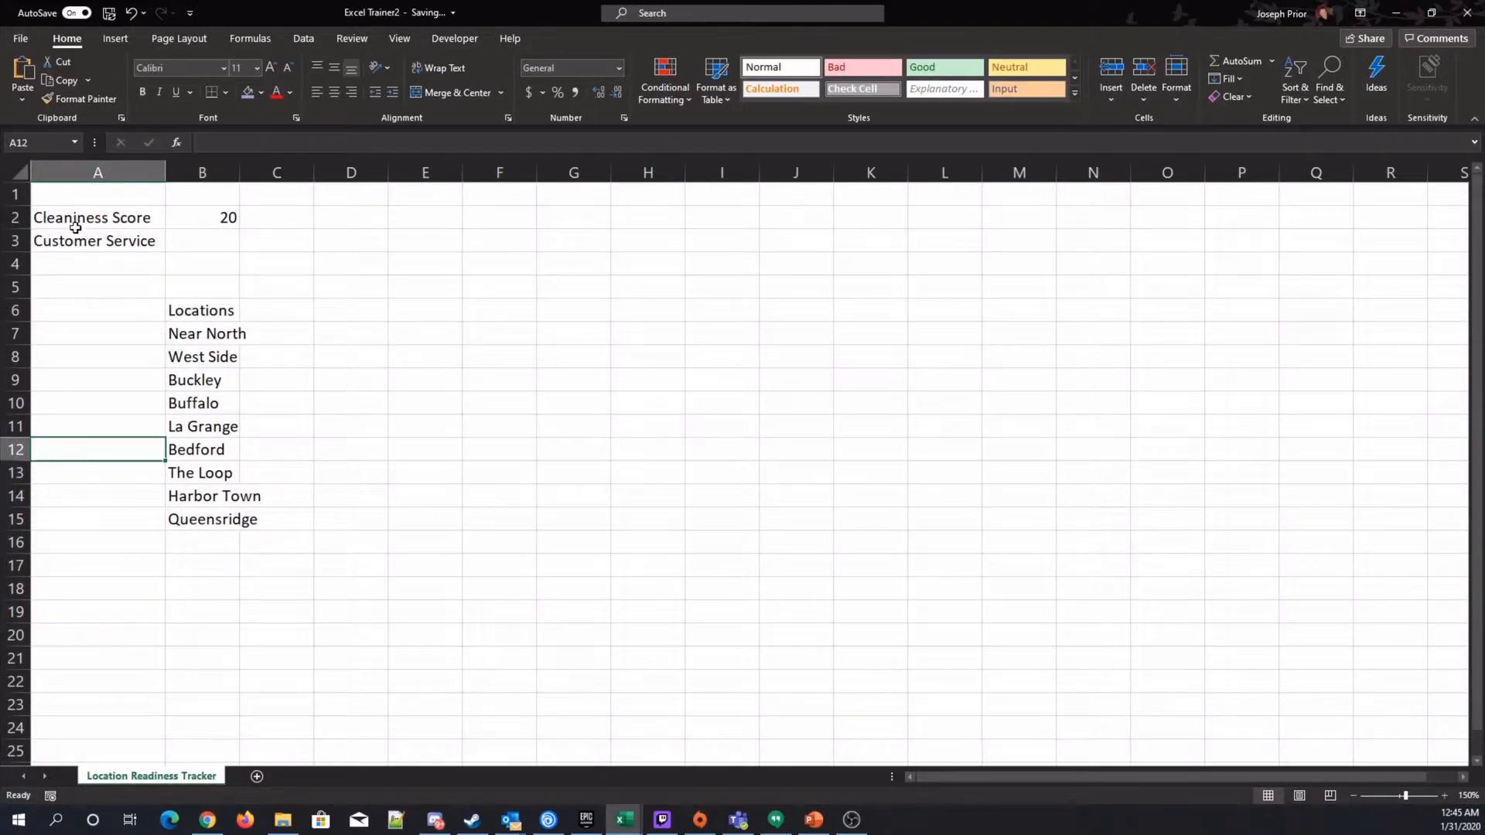
Enter 50 as the Customer Service value in cell B3.
left_click(200, 234)
type("50")
key("Tab")
key("Left")
key("Left")
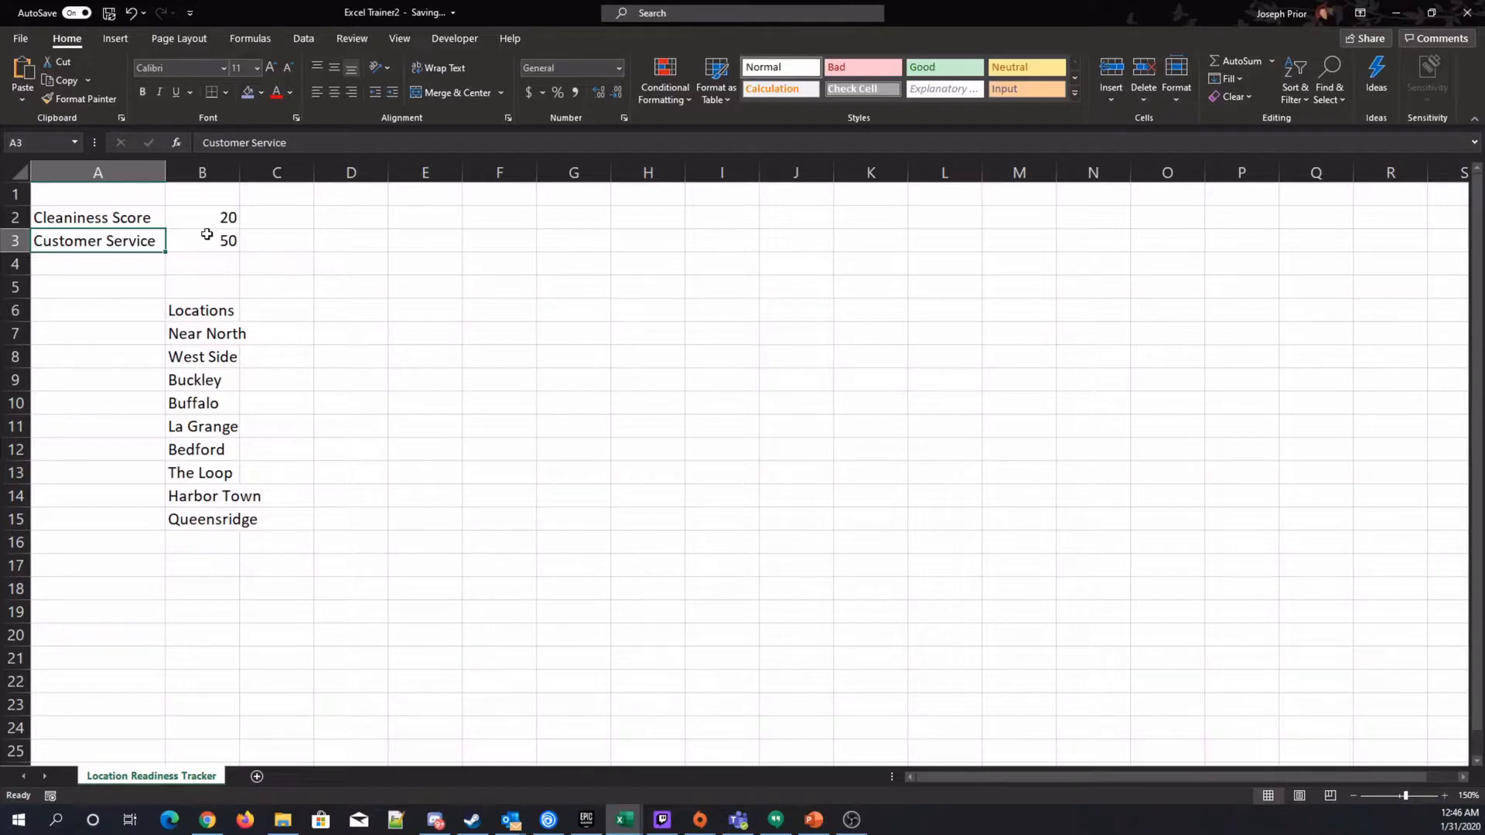
key("Down")
key("Up")
key("Up")
key("Up")
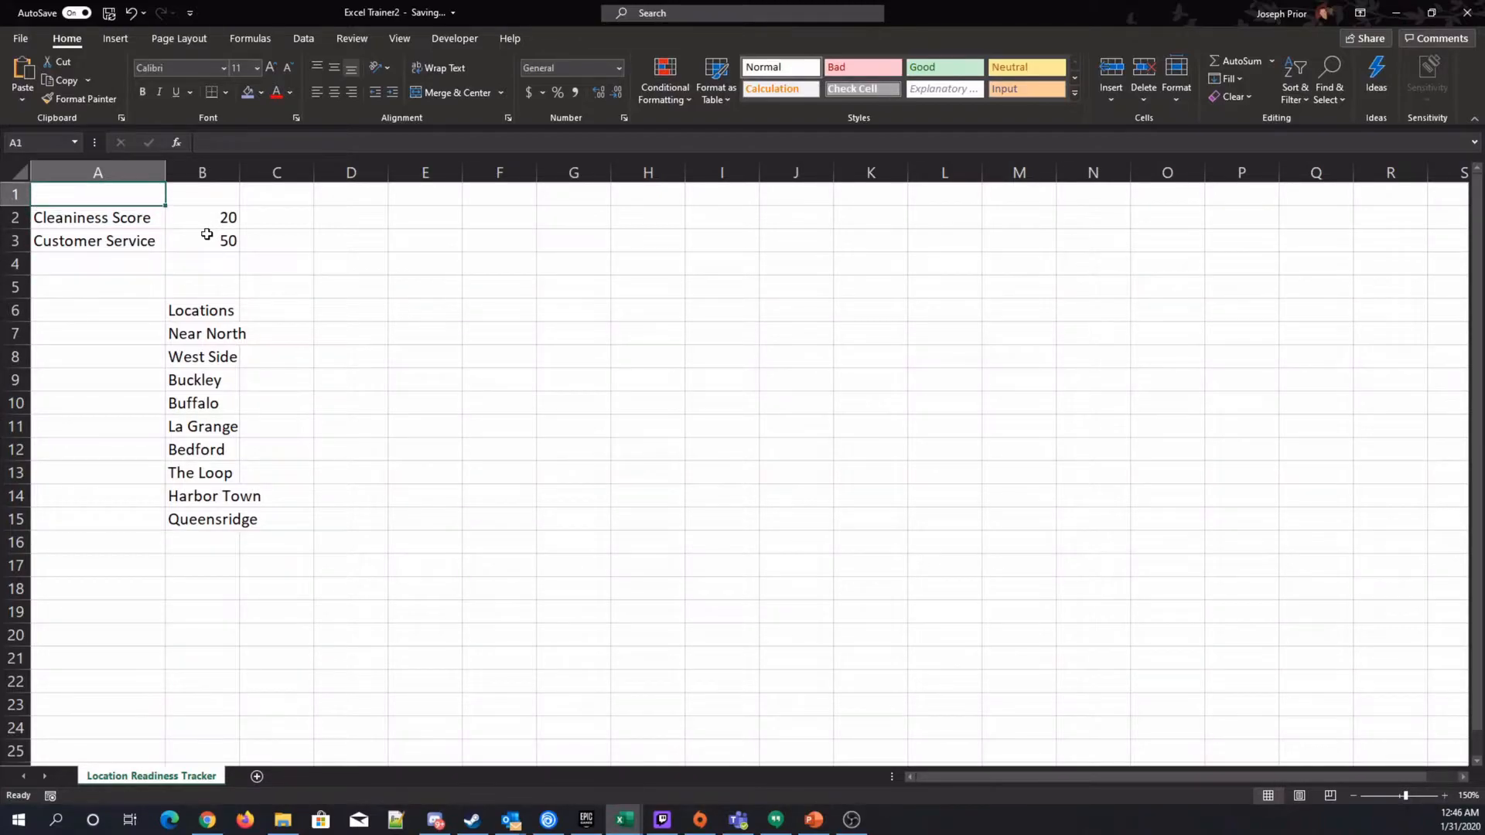
key("shift+Right")
key("shift+Right")
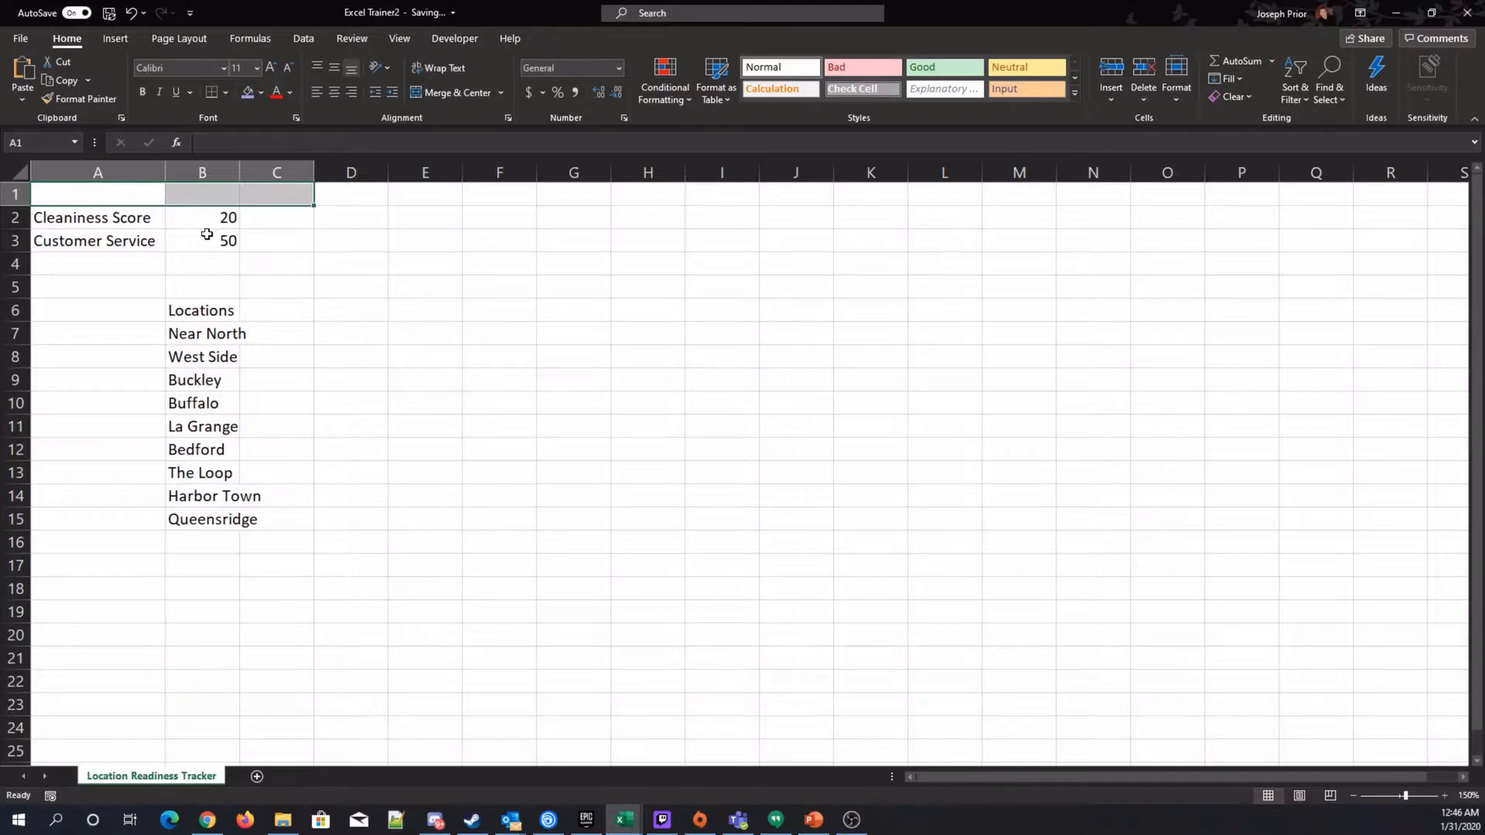
left_click(252, 309)
left_click_drag(77, 193, 281, 253)
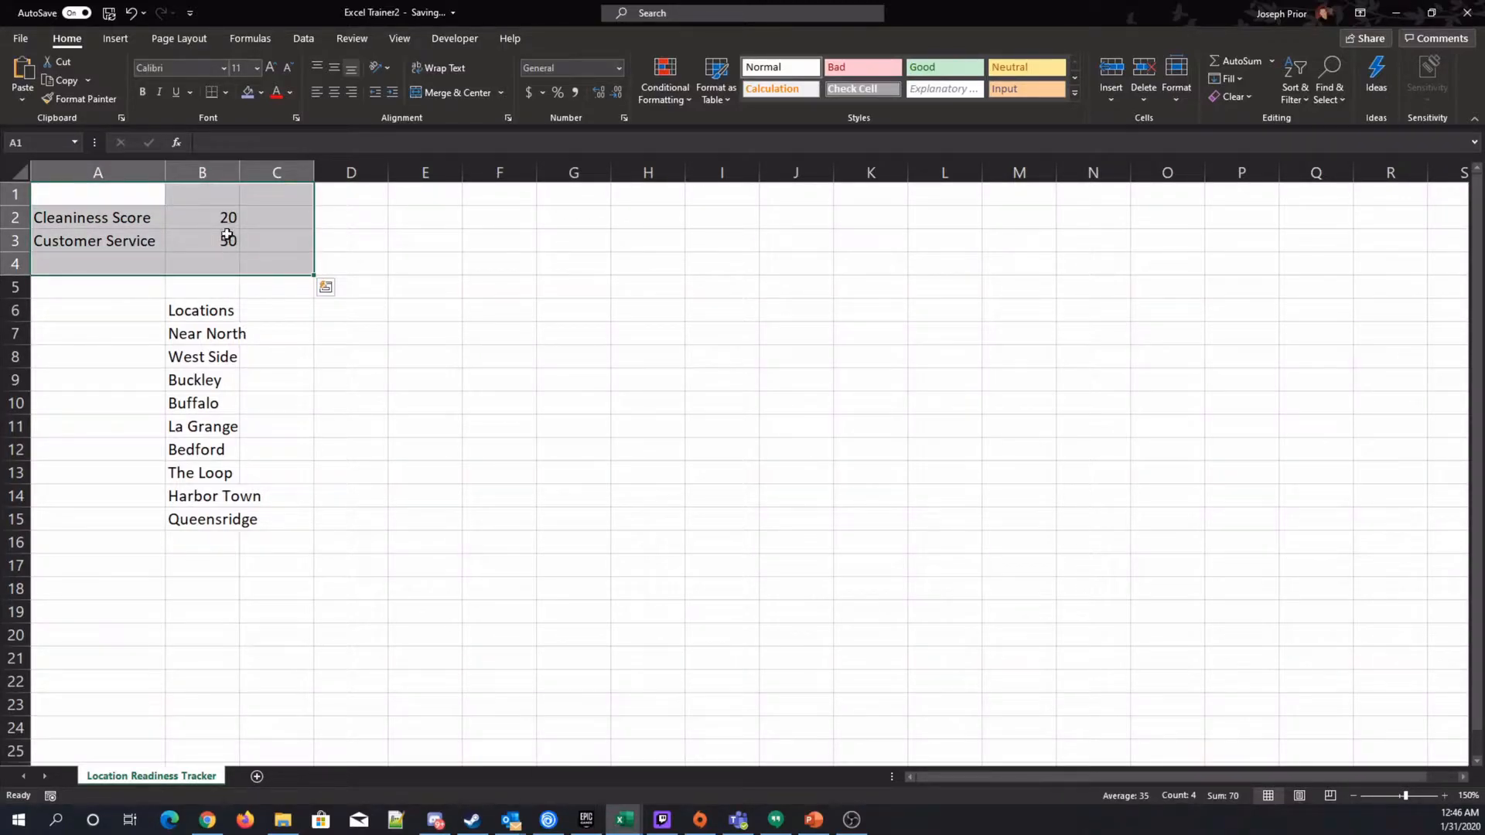
left_click(331, 337)
left_click_drag(306, 287, 492, 287)
left_click(574, 519)
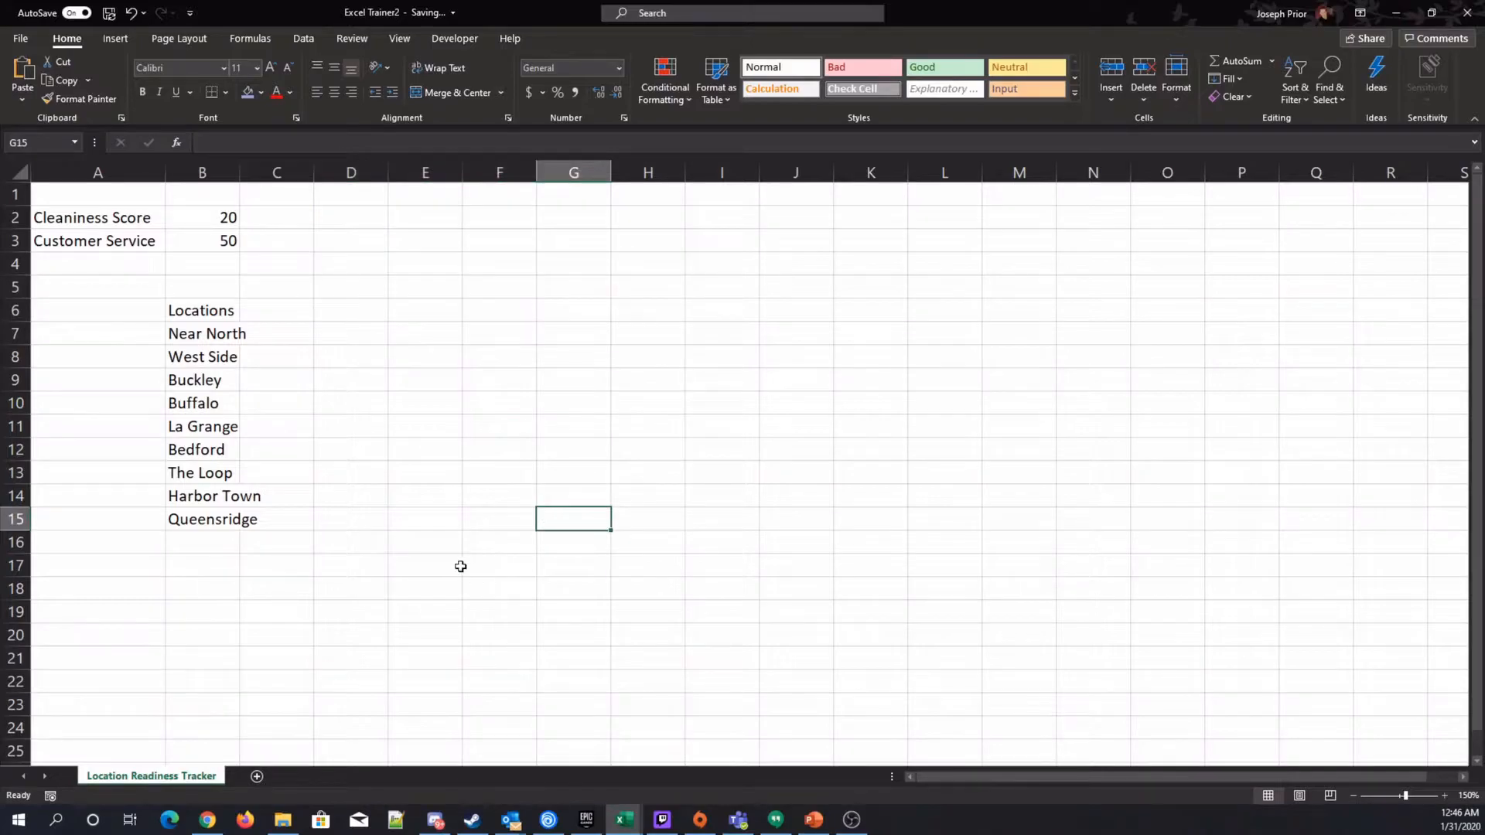
Enter the heading Cleanliness in cell C6 and move it up to cell C5.
left_click(281, 313)
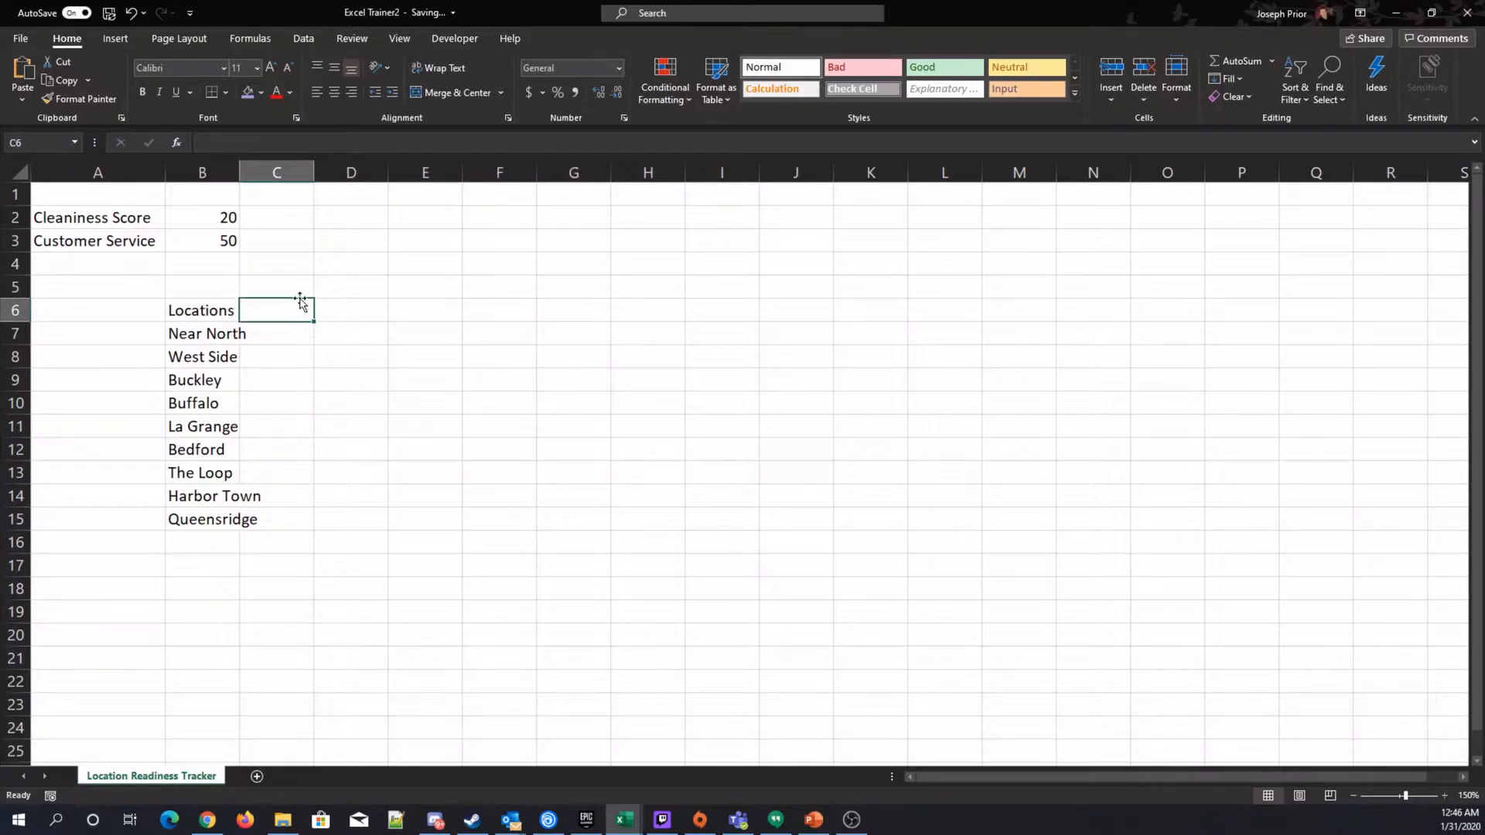
type("Cleanine")
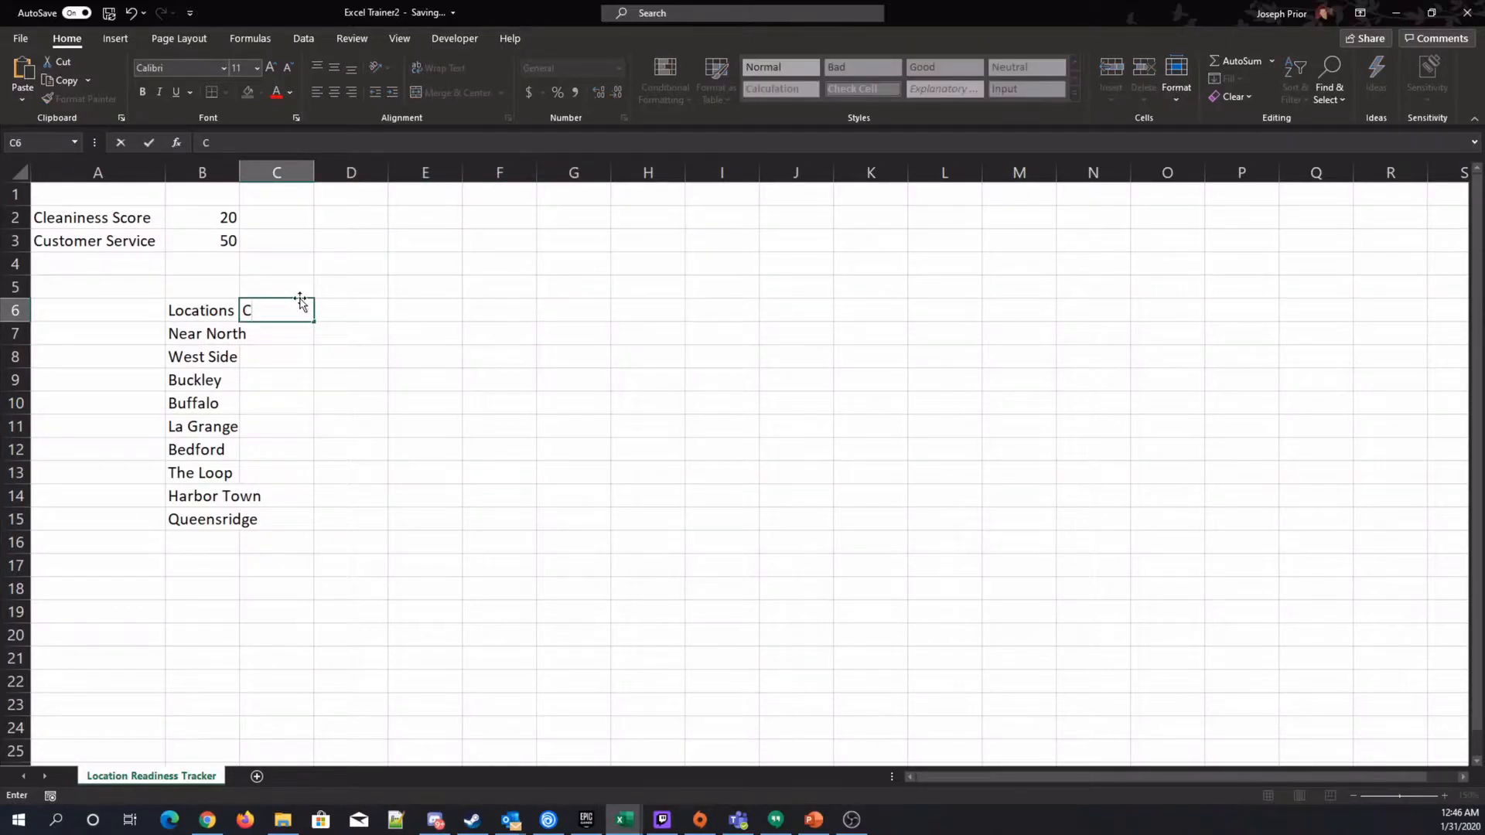
key("BackSpace")
key("BackSpace")
key("BackSpace")
type("liness")
key("Tab")
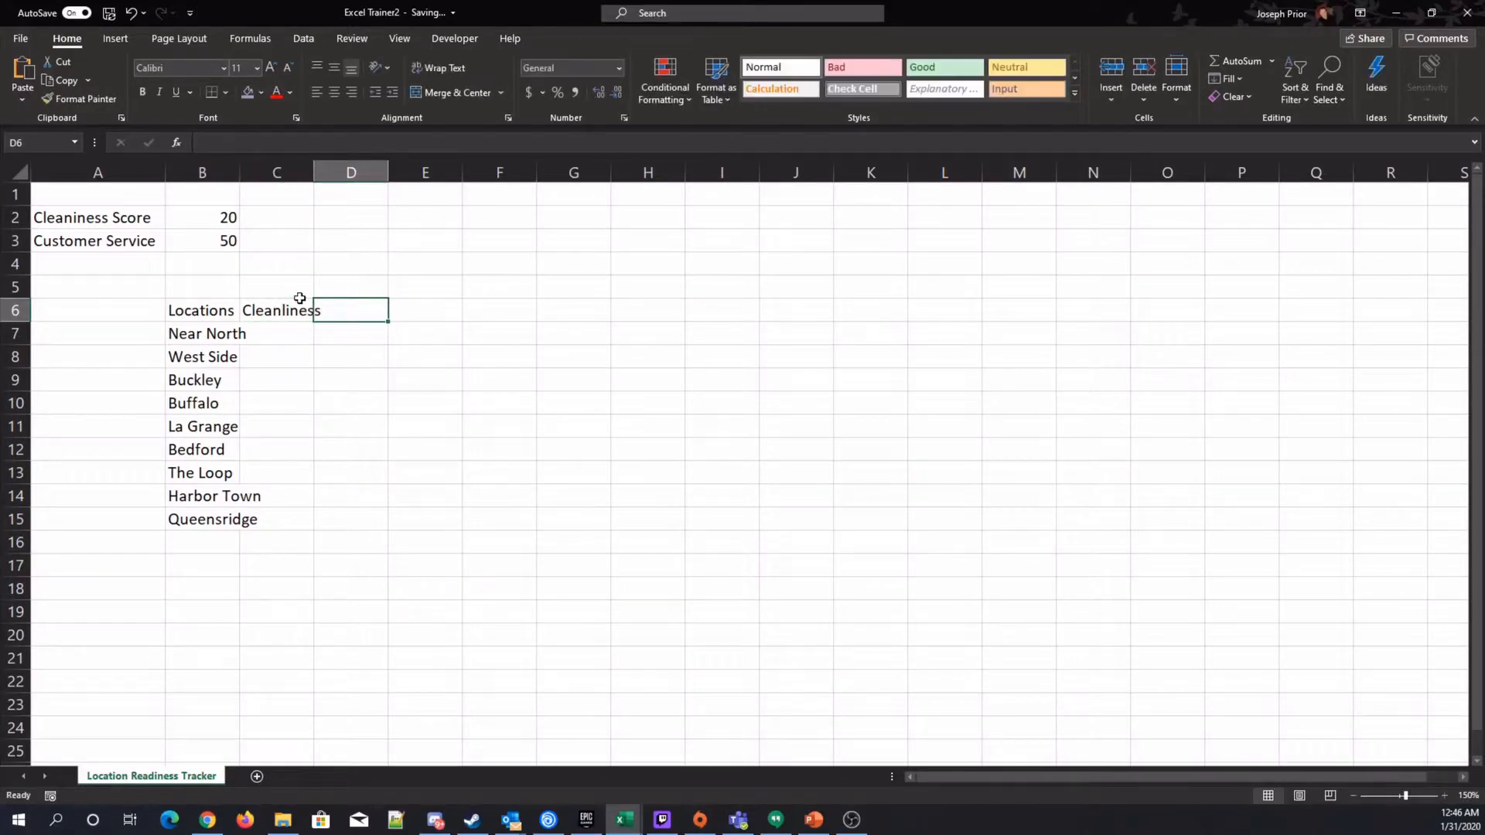
left_click(301, 298)
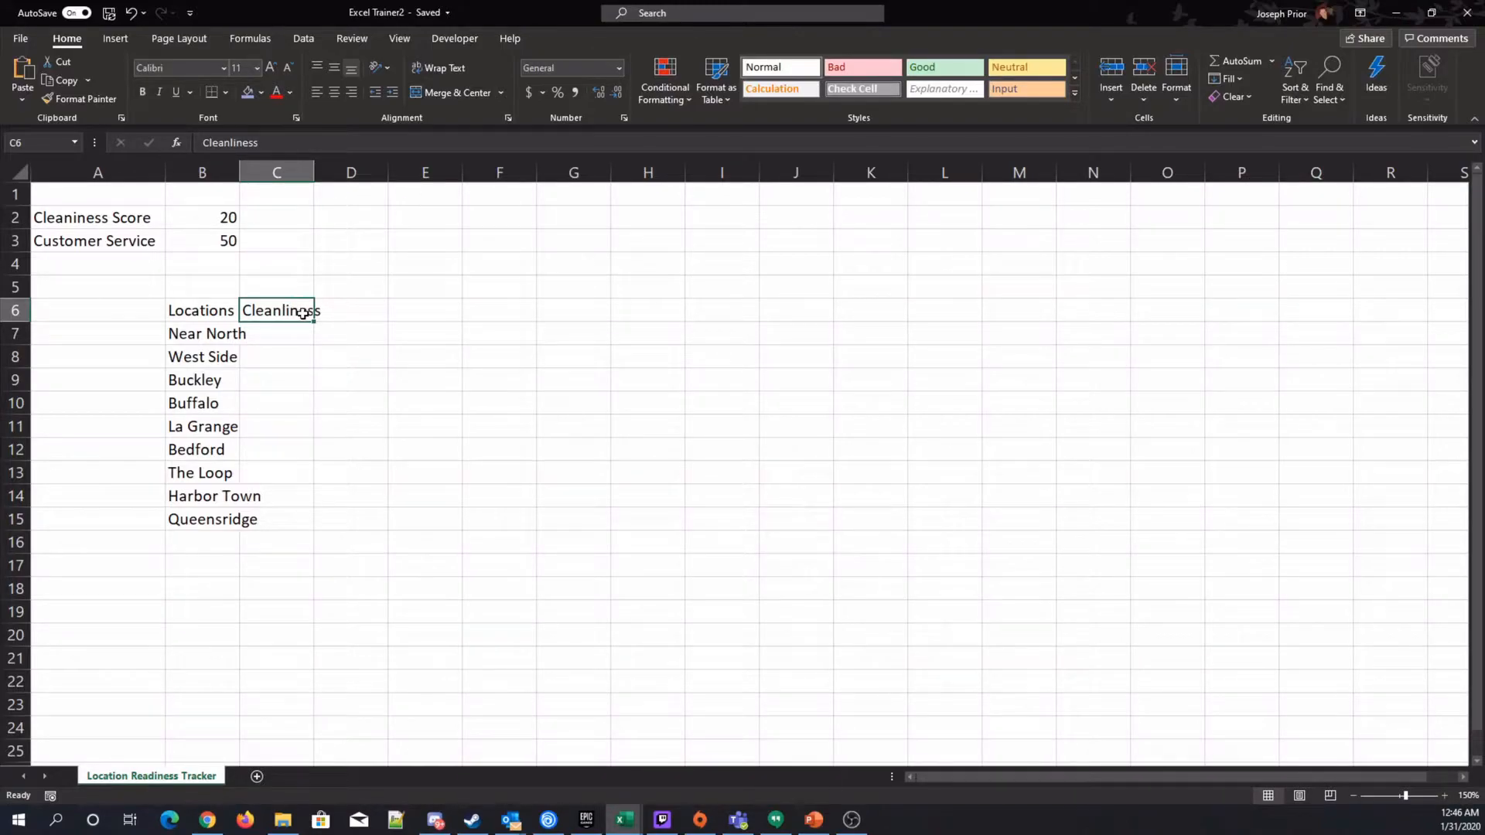
left_click_drag(314, 314, 309, 288)
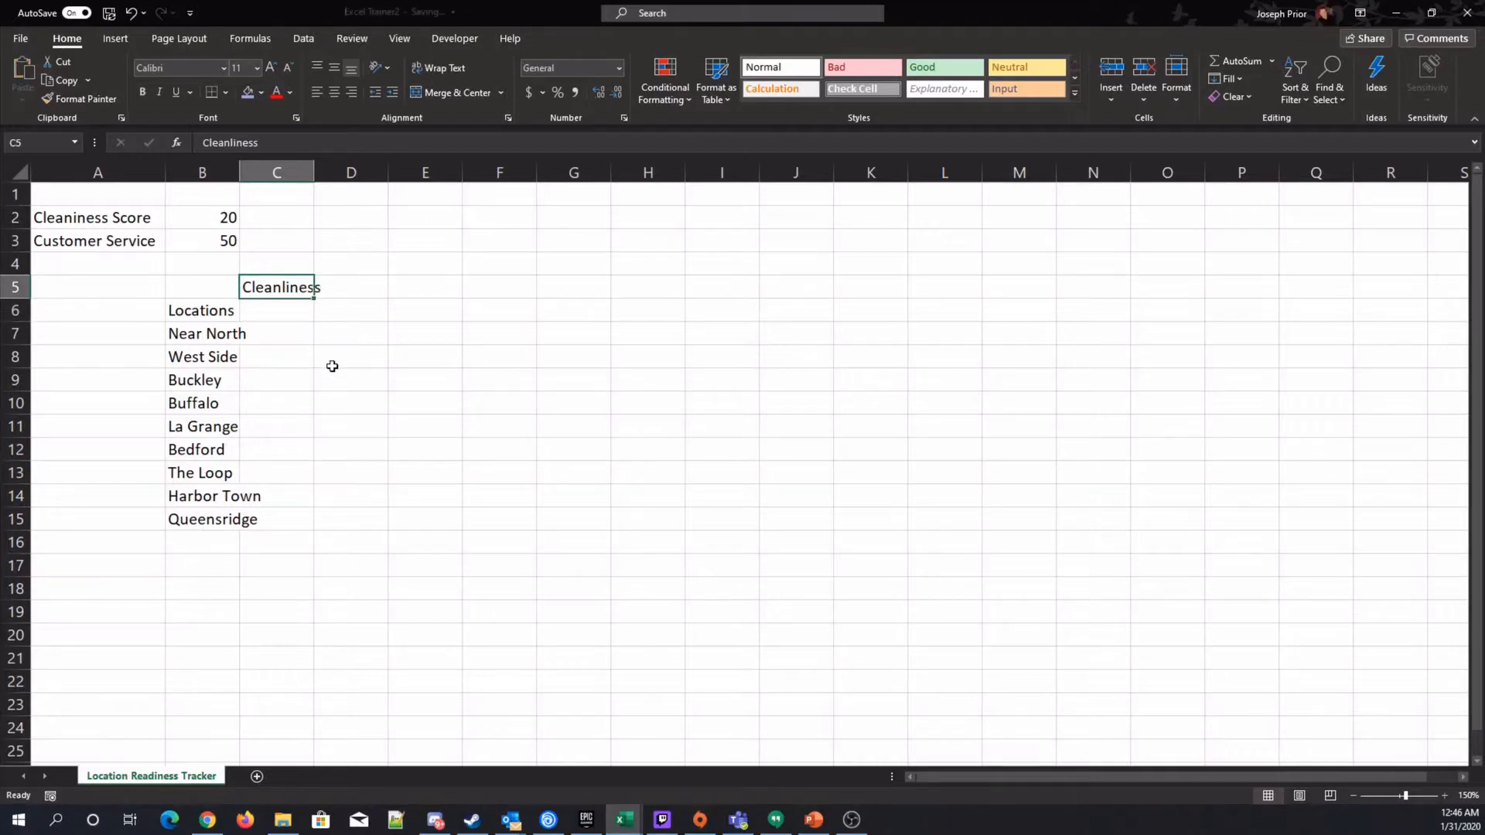
Enter Q1, Q2 and Q3 in C6:E6 and fill the series to Q4 in F6.
left_click(275, 310)
type("Q1")
key("Tab")
type("Q2")
key("Tab")
type("Q3")
key("Left")
key("Left")
key("shift+Right")
key("shift+Right")
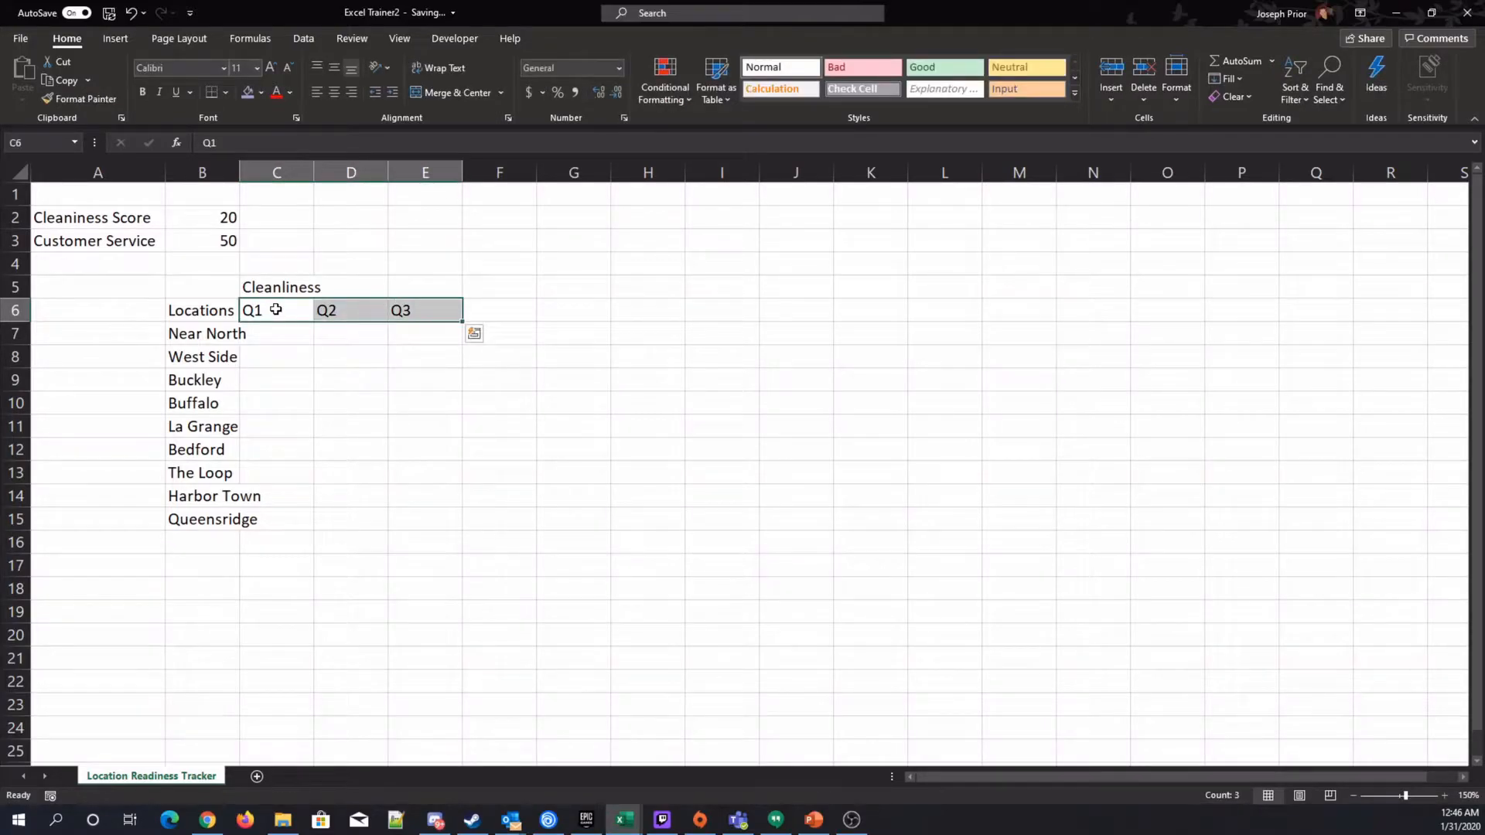
left_click_drag(464, 322, 507, 324)
left_click(583, 405)
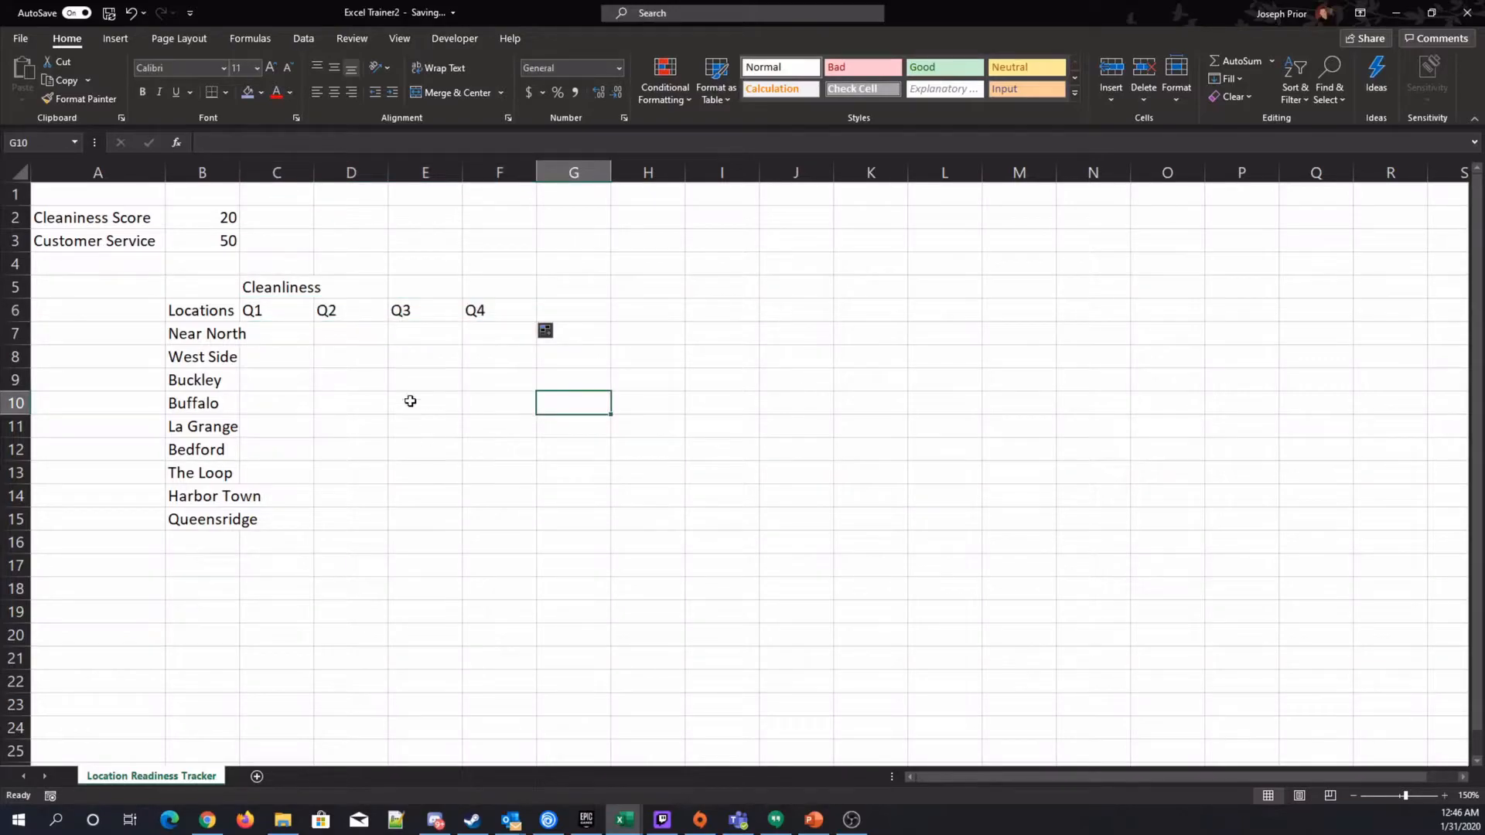
Enter Q1 and Q2 in G6:H6 and fill the quarter series through J6.
left_click(570, 323)
left_click(576, 307)
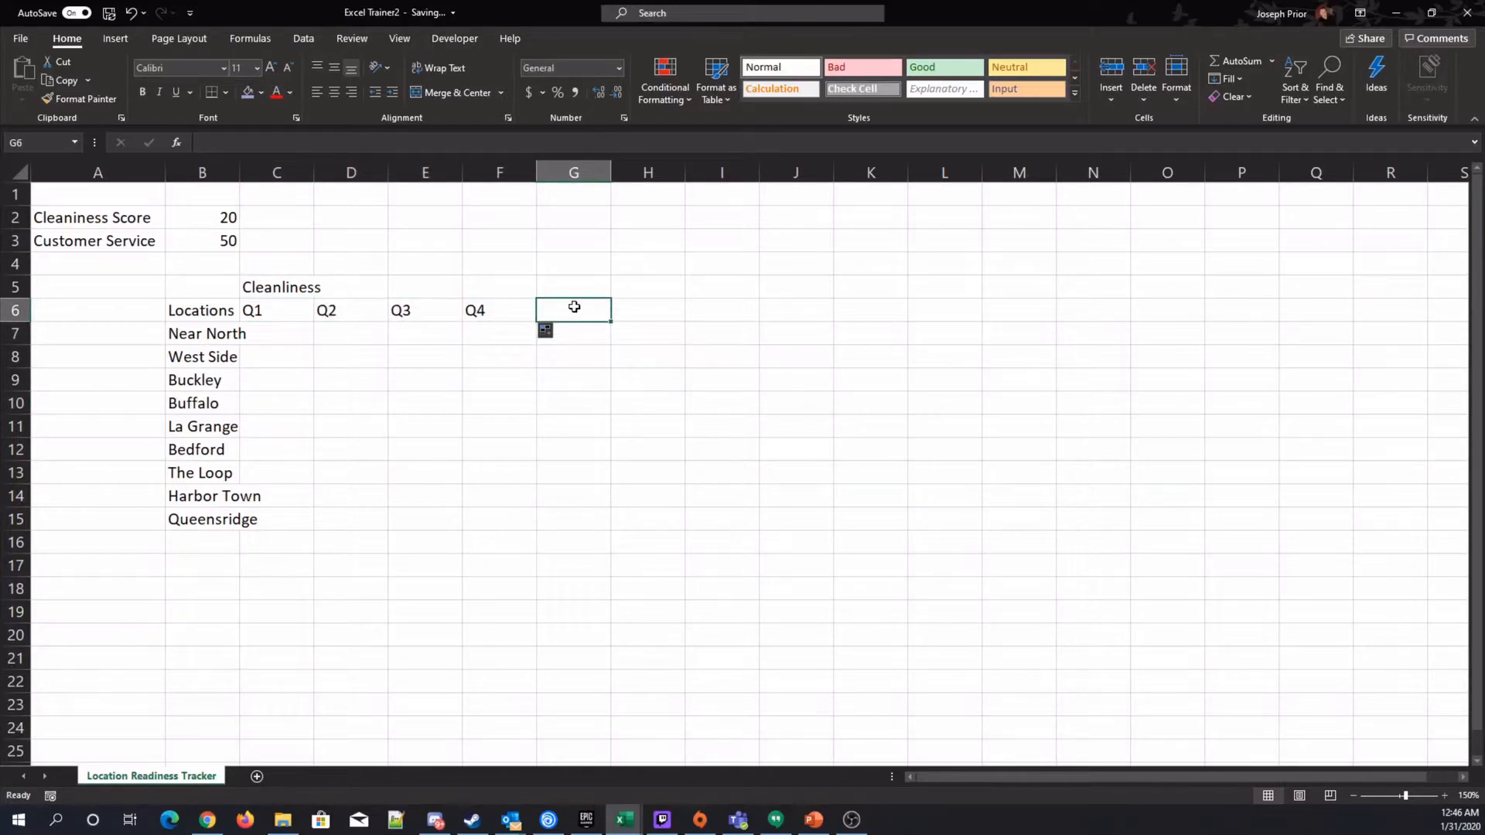
type("Q1")
left_click(633, 317)
type("Q2")
left_click(611, 347)
left_click_drag(573, 310, 623, 307)
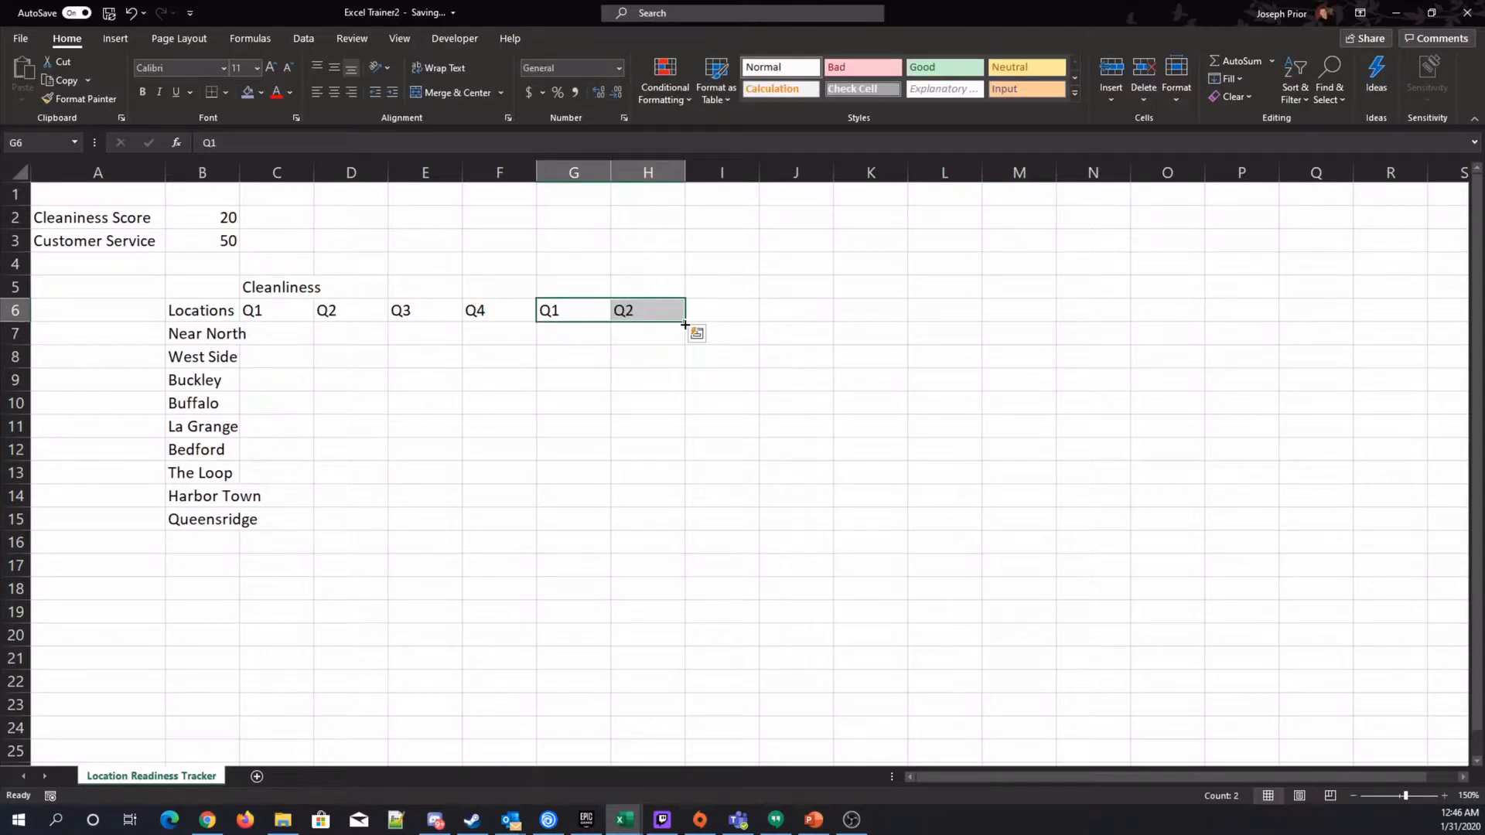
left_click_drag(685, 324, 824, 324)
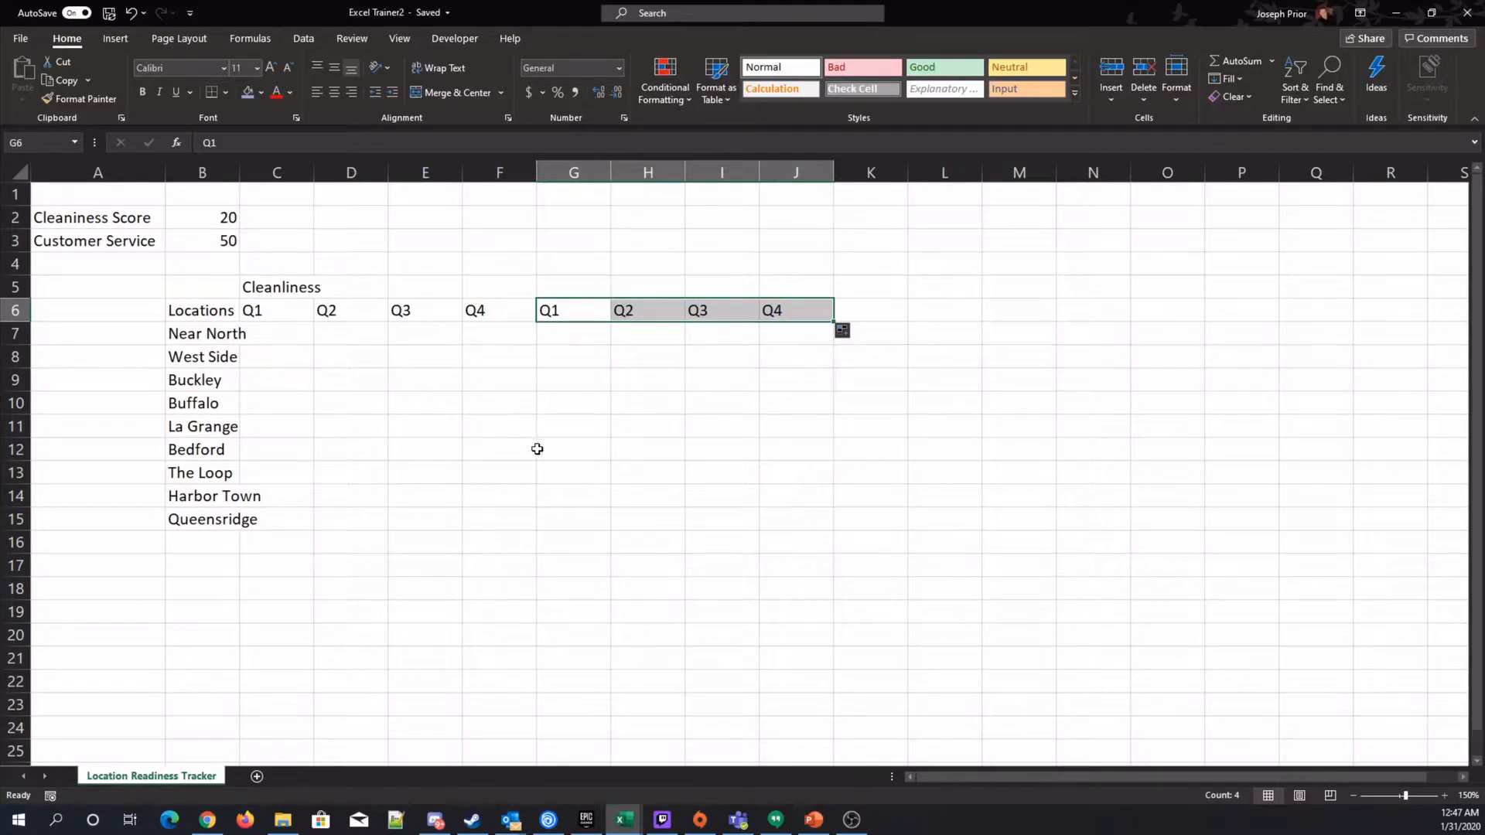
Merge and center the Cleanliness heading across cells C5:F5.
left_click(288, 289)
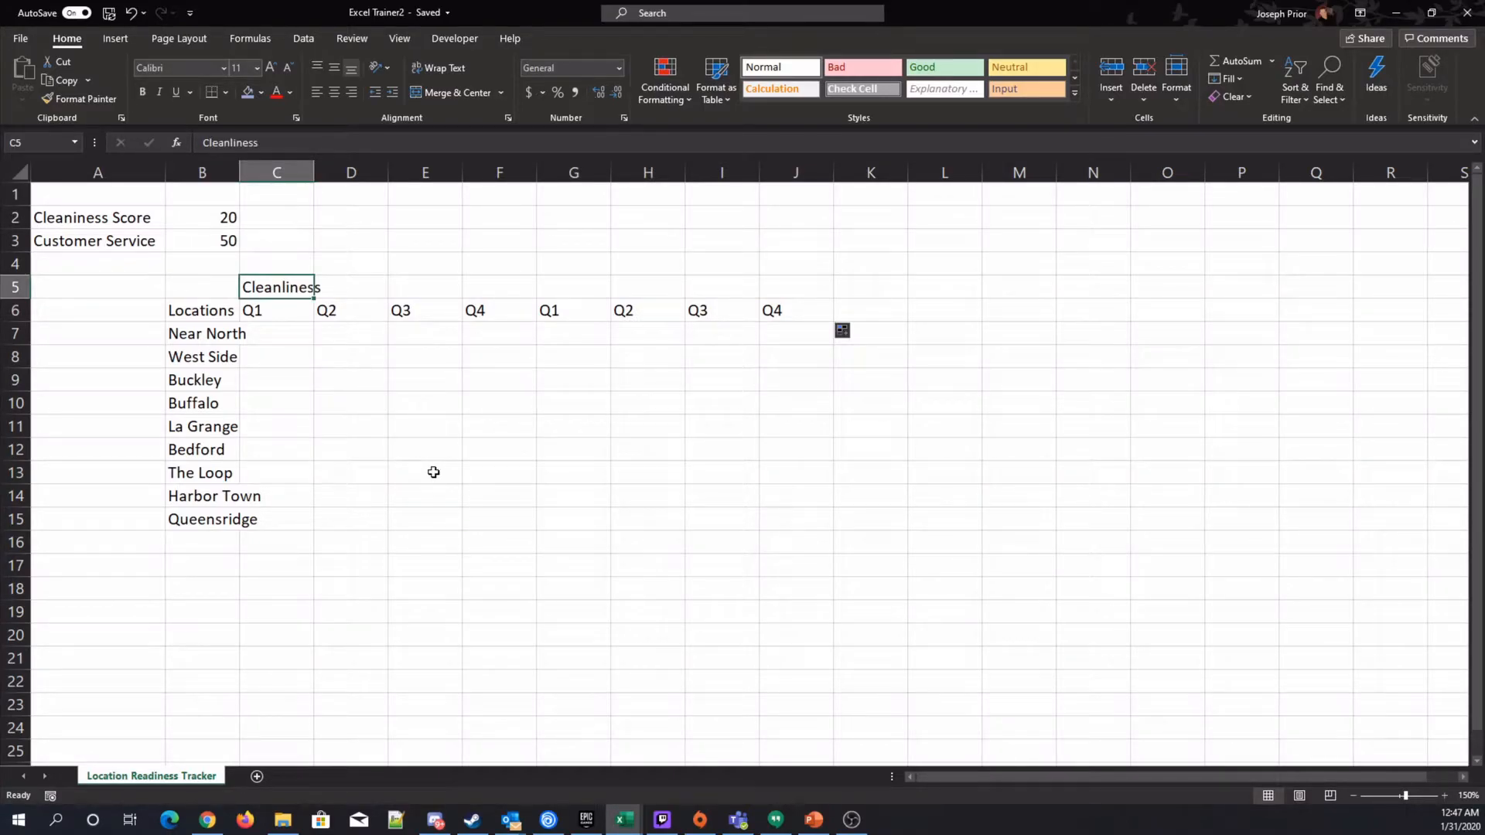
key("Right")
key("Right")
key("Right")
key("Left")
key("Left")
key("Left")
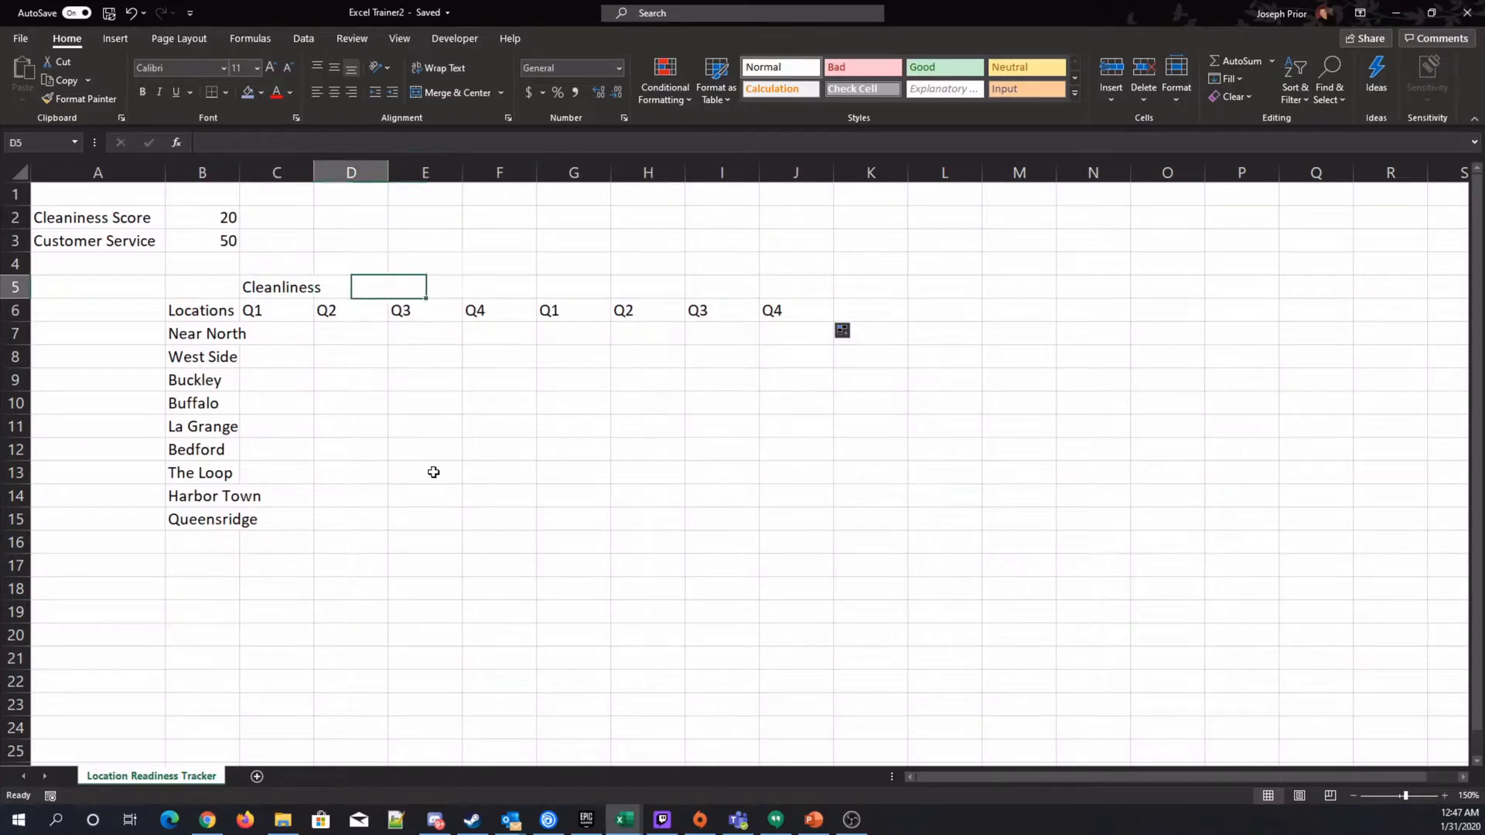
key("Right")
key("Right")
key("Left")
key("Right")
key("Right")
key("Left")
key("Left")
key("Left")
key("shift+Right")
key("shift+Right")
key("shift+Right")
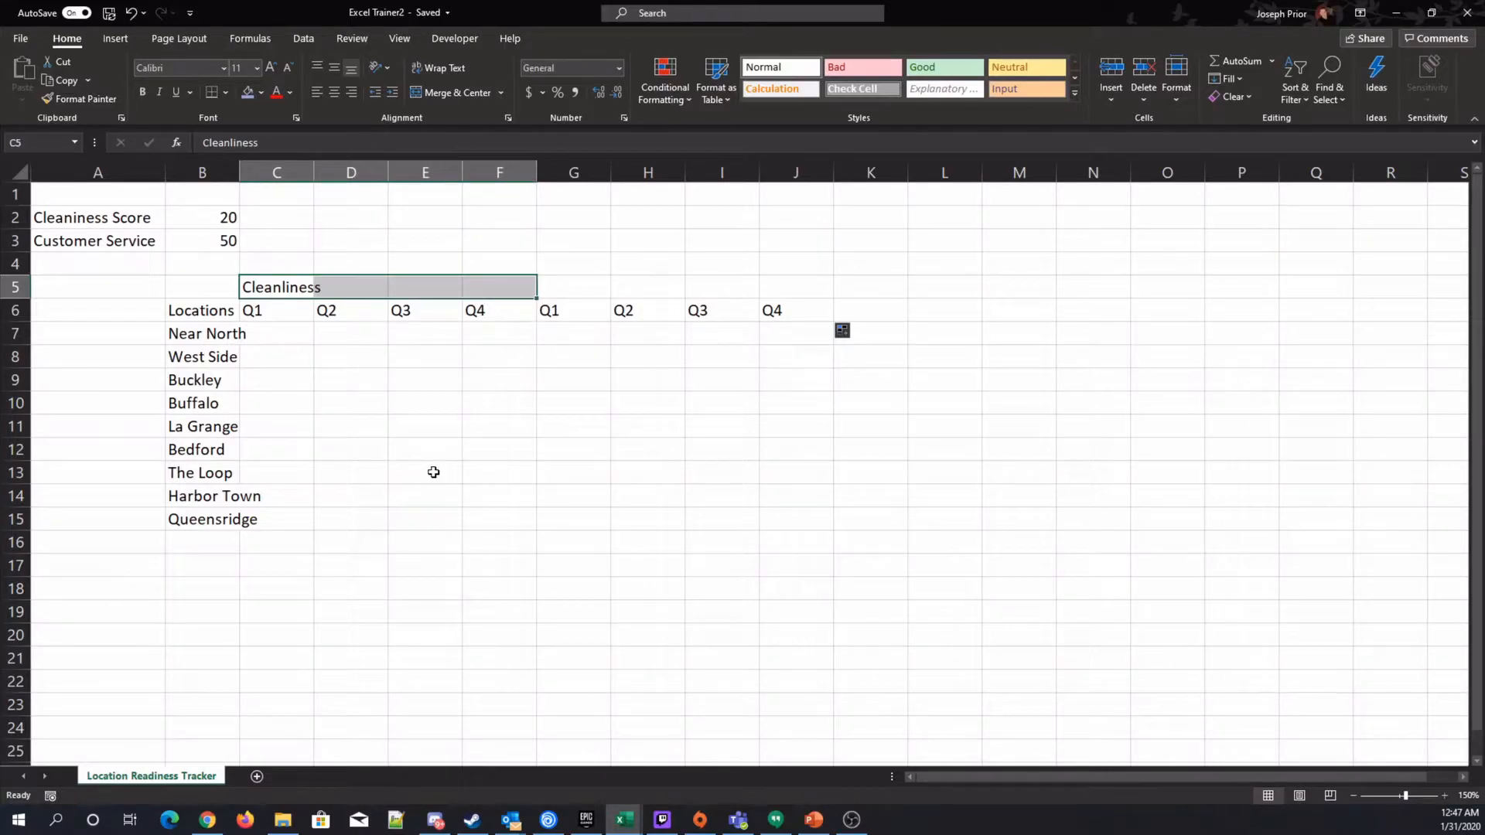
left_click(451, 94)
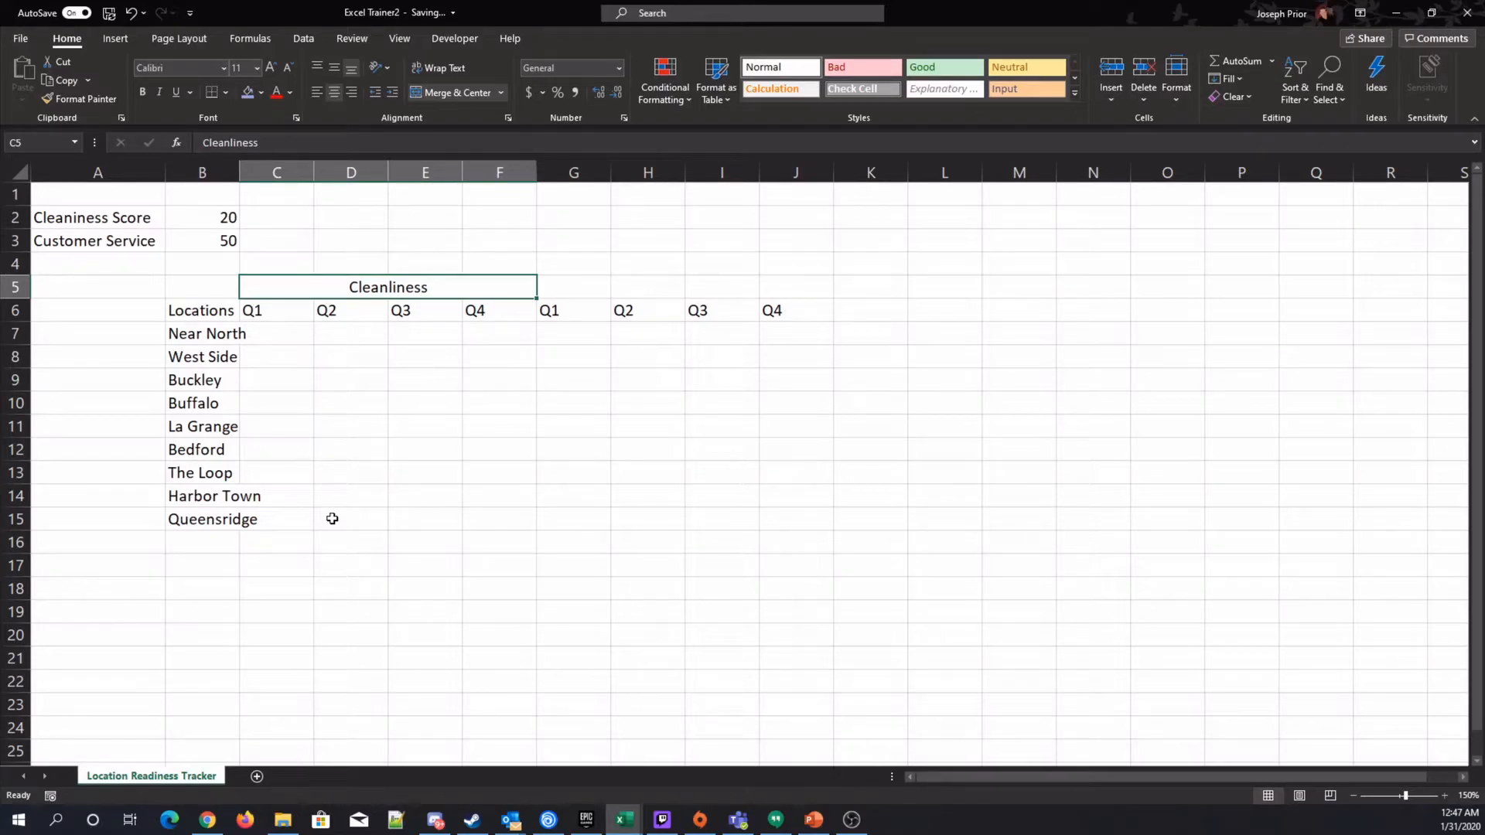
left_click_drag(560, 411, 1220, 670)
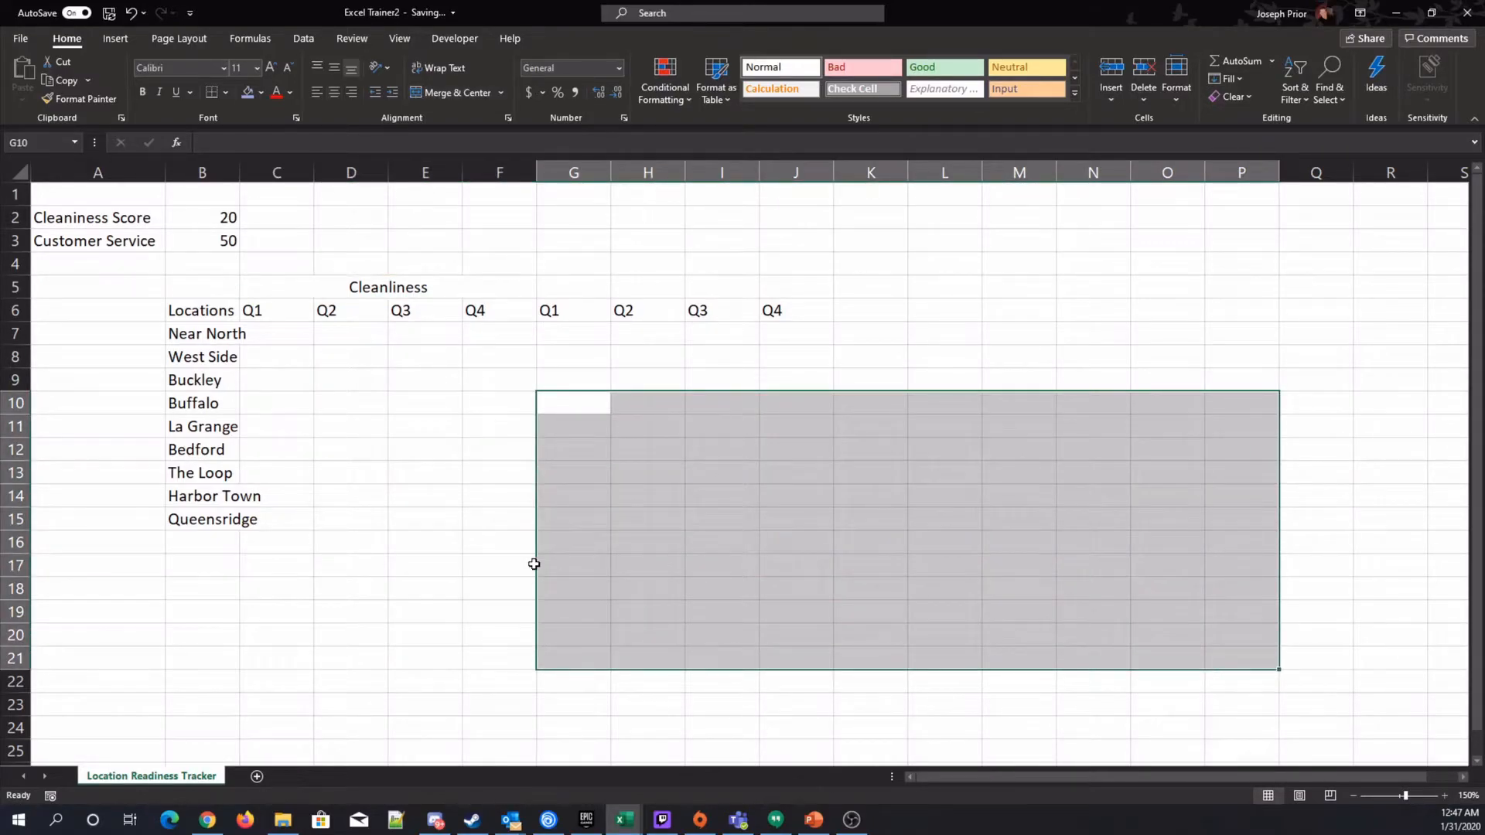
left_click(383, 524)
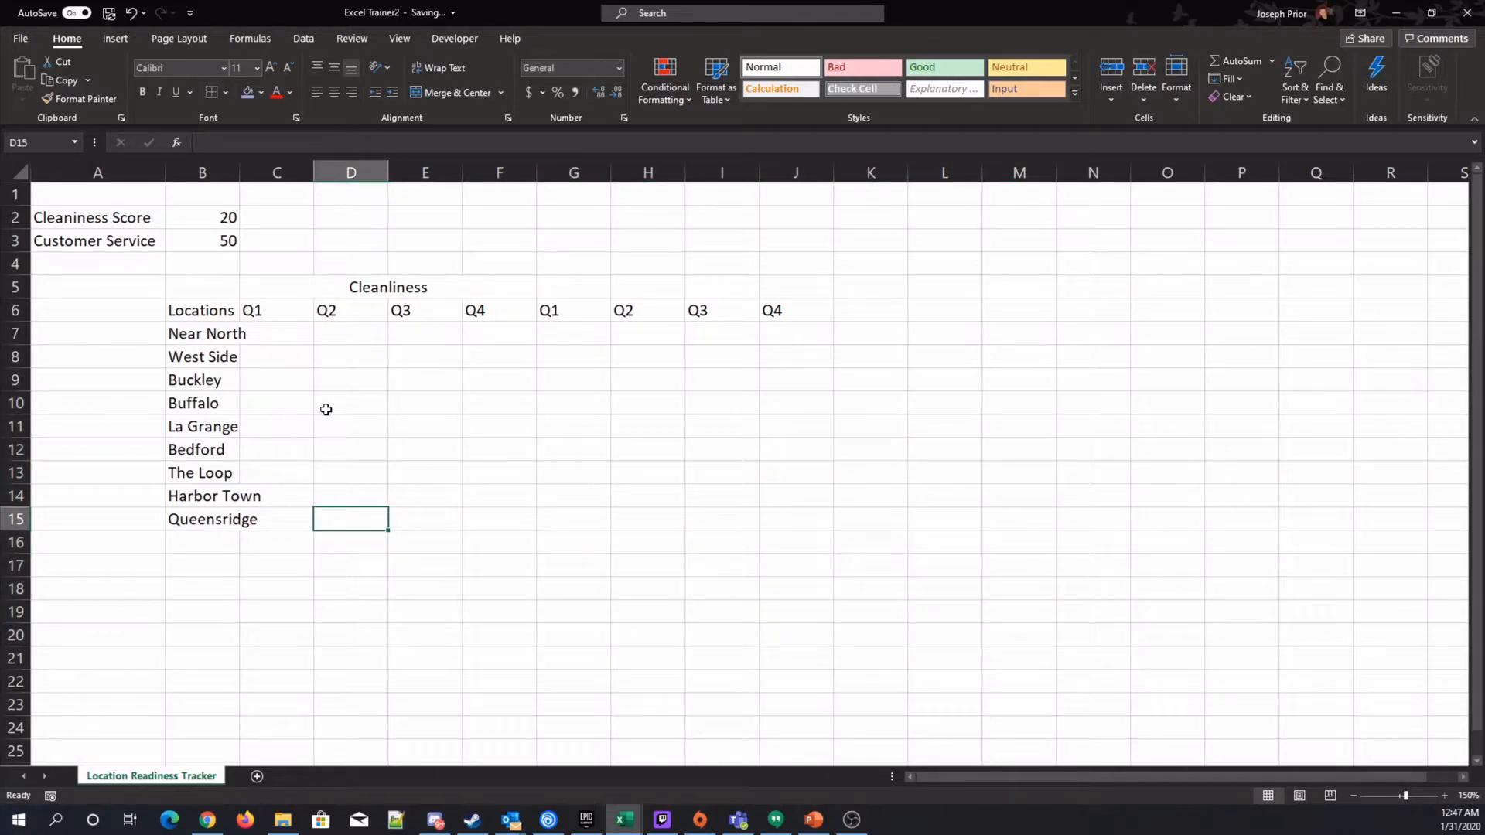
left_click_drag(1016, 234, 1261, 417)
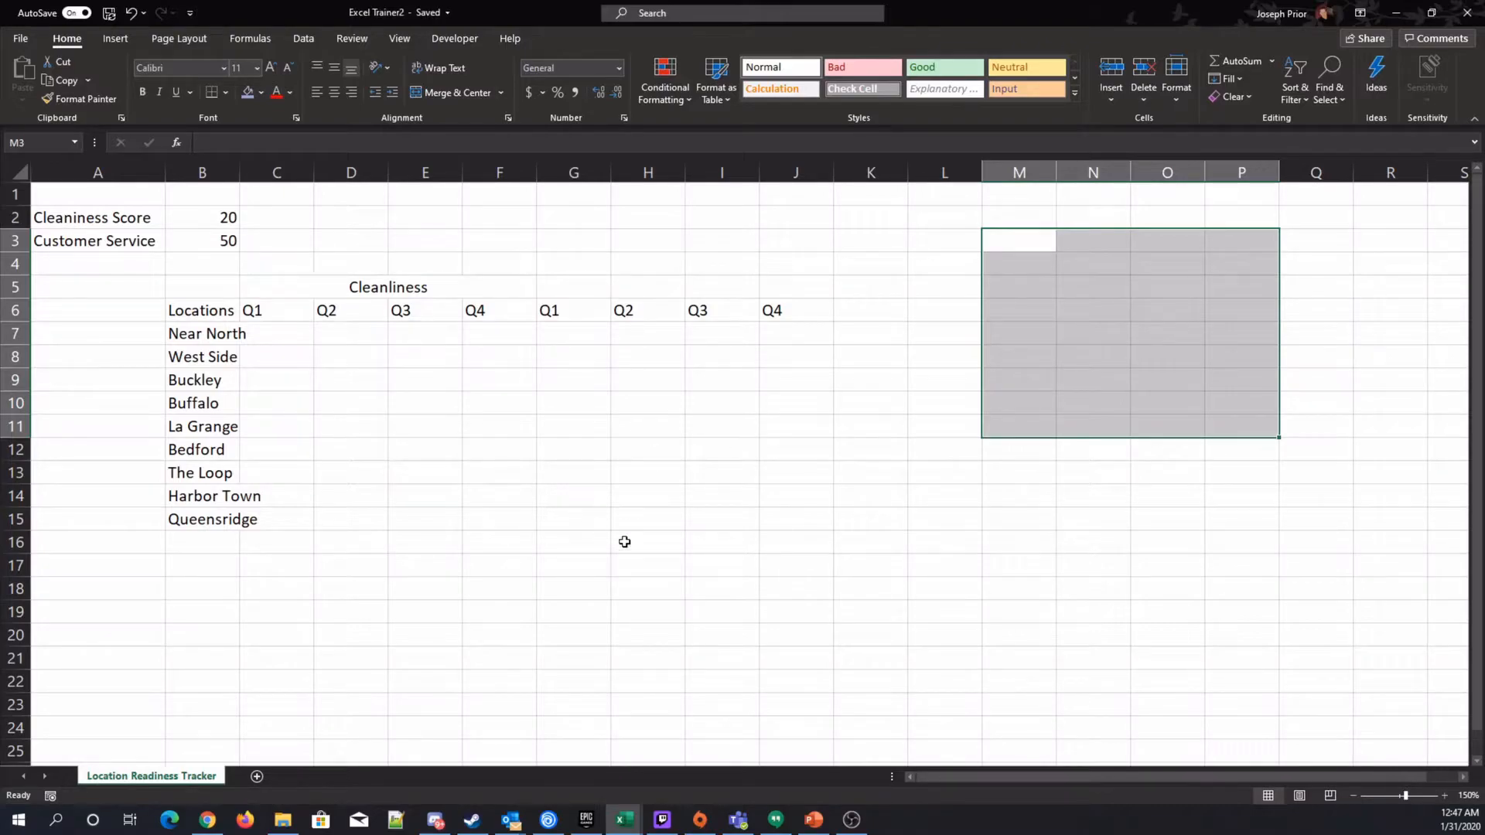
left_click(406, 38)
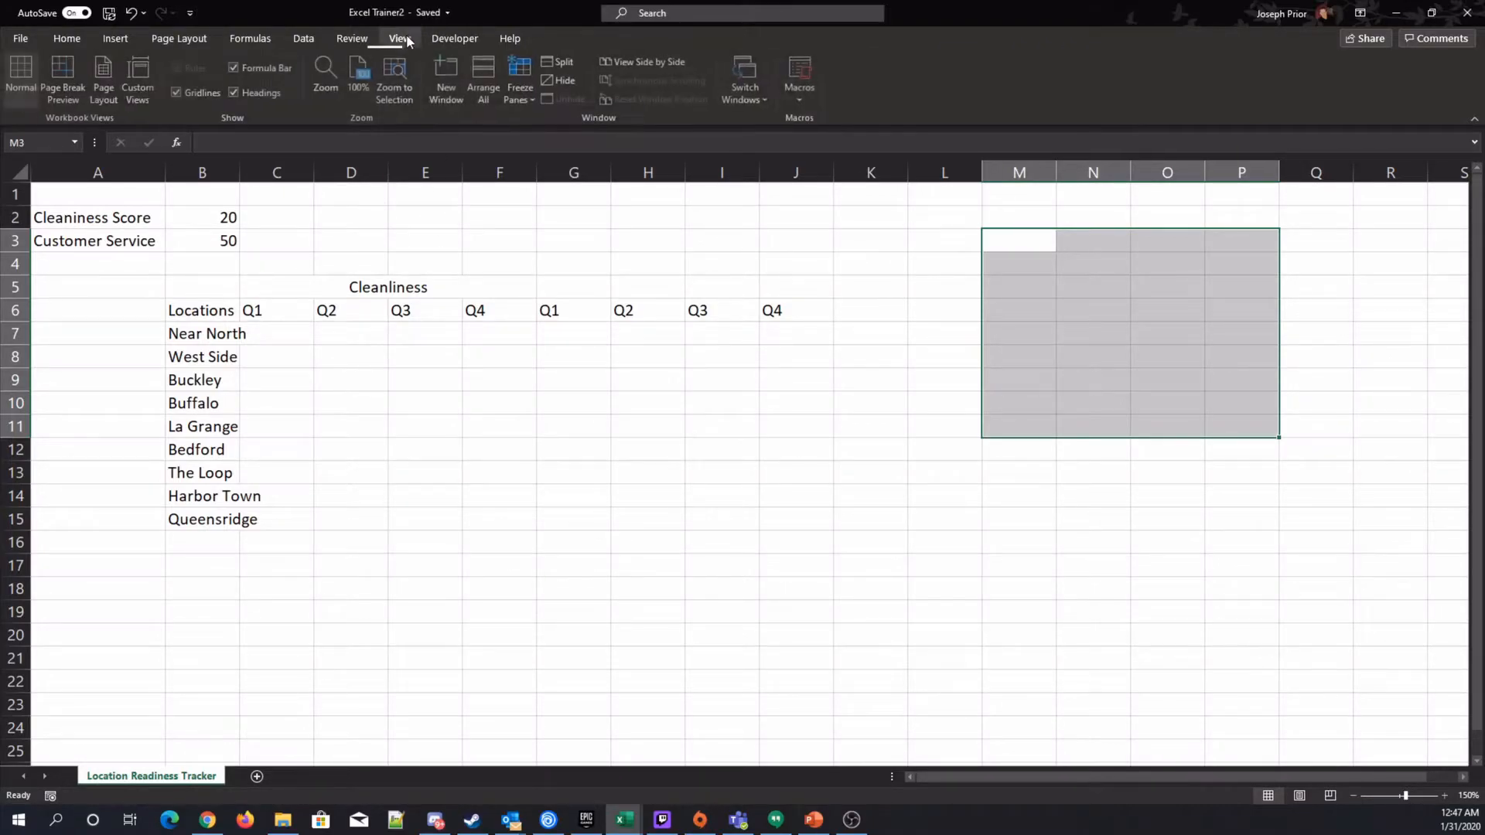
Preview the sheet's page breaks and page layout, then return to the normal view.
left_click(82, 71)
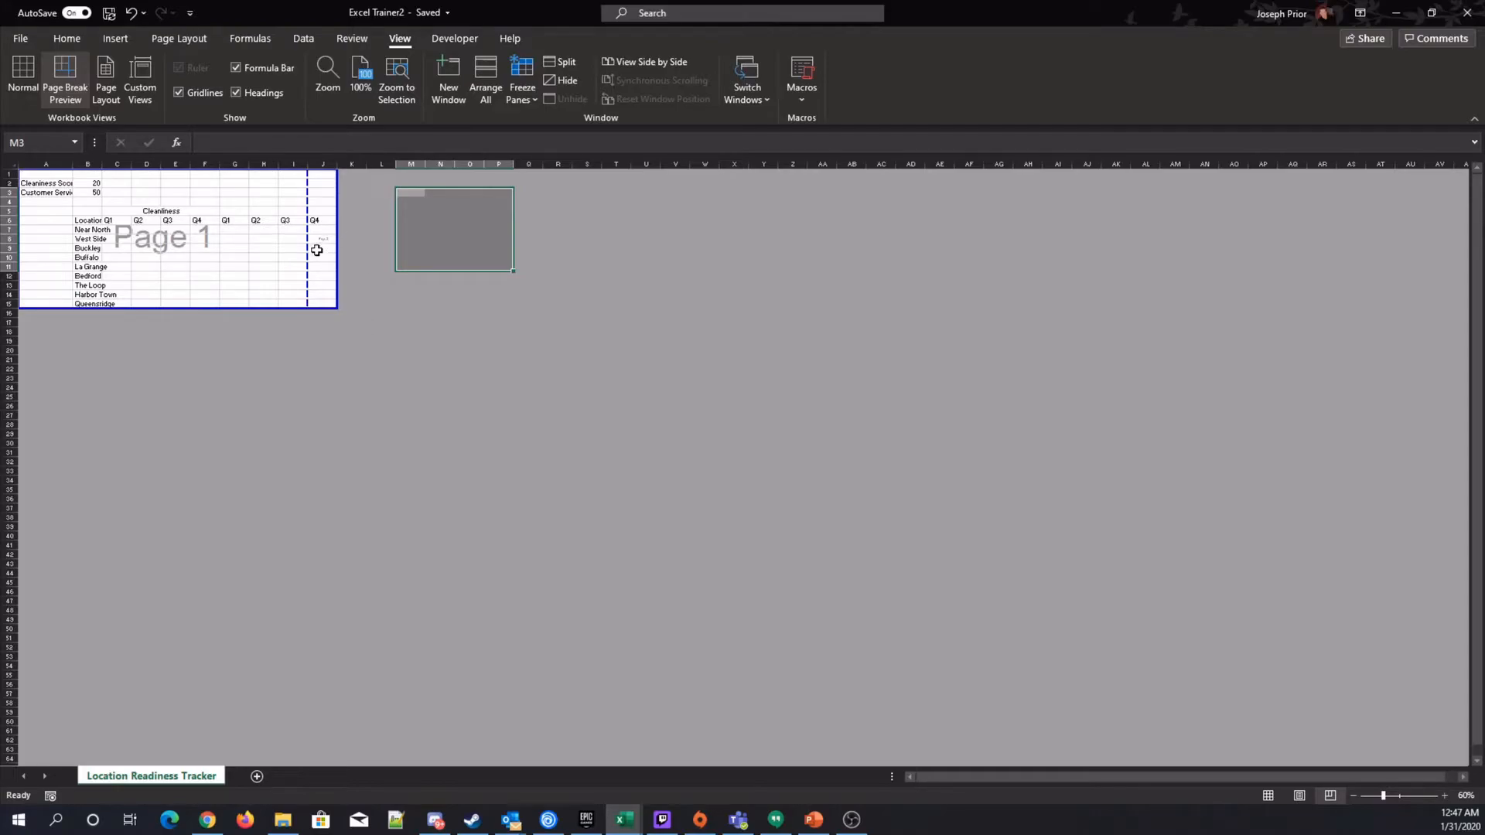
left_click_drag(383, 203, 465, 256)
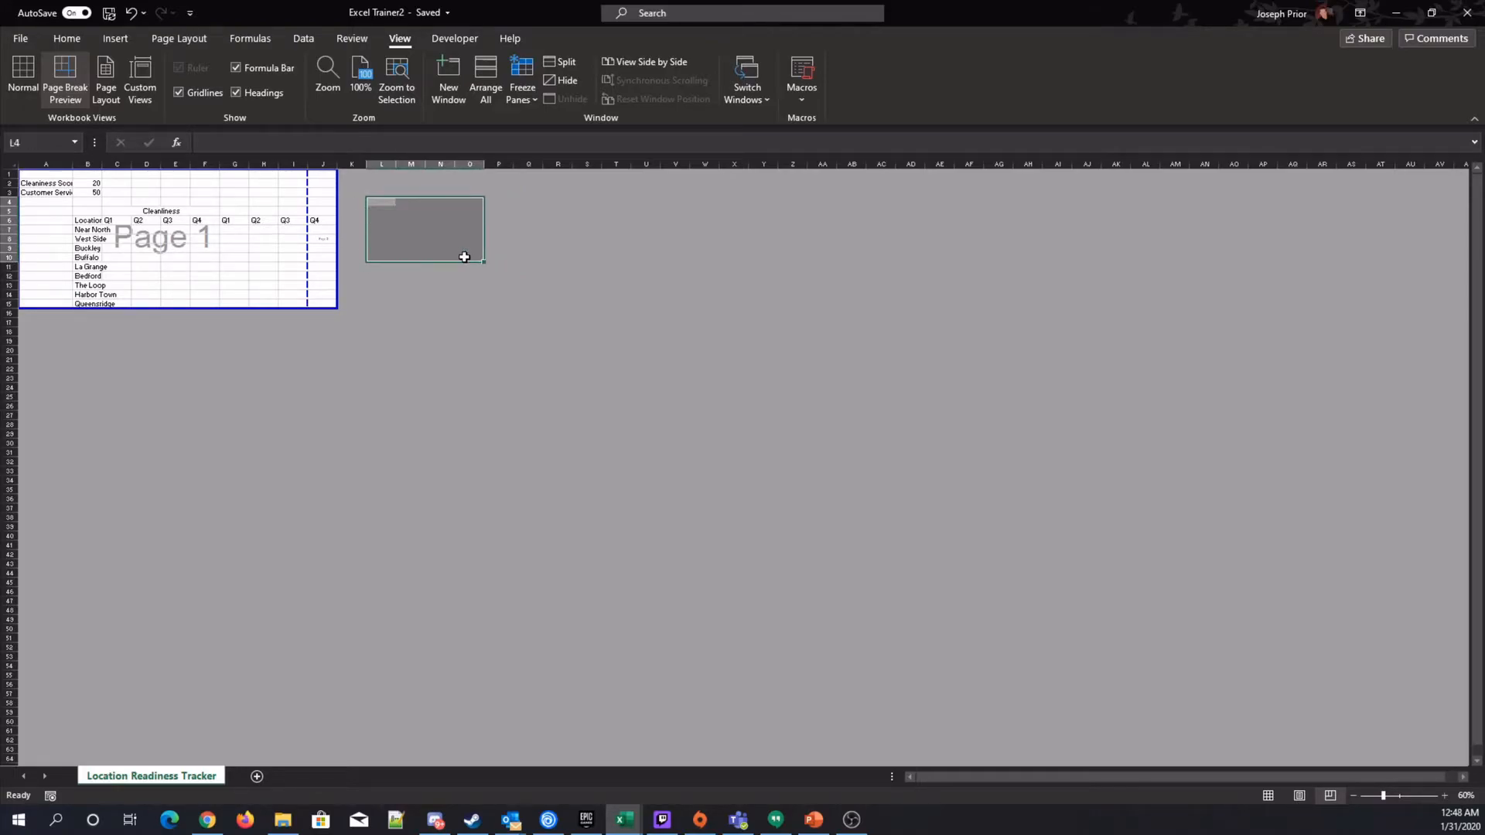
left_click(106, 87)
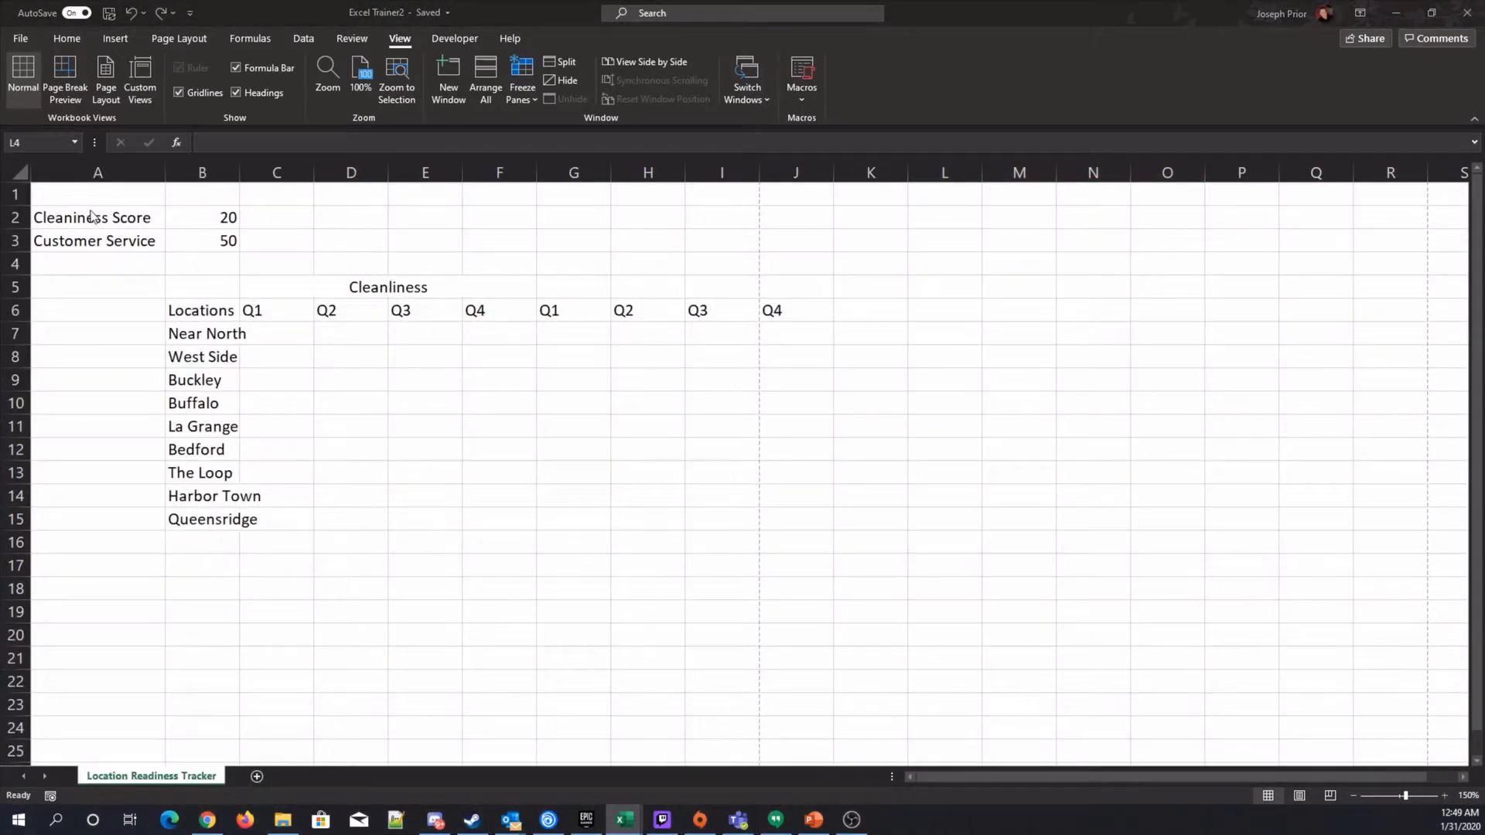
Insert four blank rows above the Cleanliness heading to separate it from the score weights.
mouse_move(54, 197)
left_mouse_down()
mouse_move(54, 259)
mouse_move(309, 271)
mouse_move(286, 251)
mouse_move(293, 265)
left_mouse_up()
left_click(66, 38)
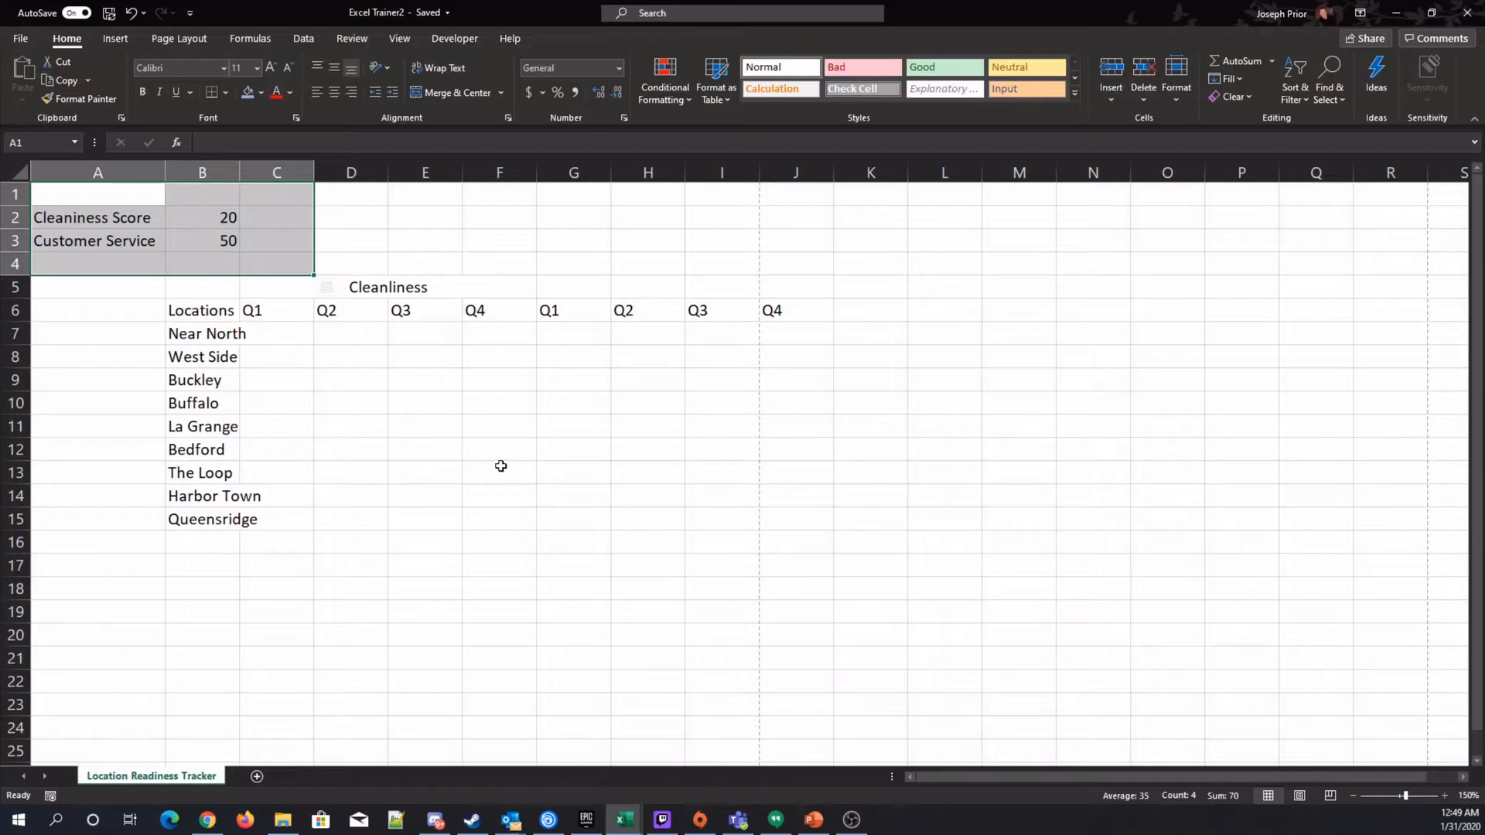
left_click(15, 287)
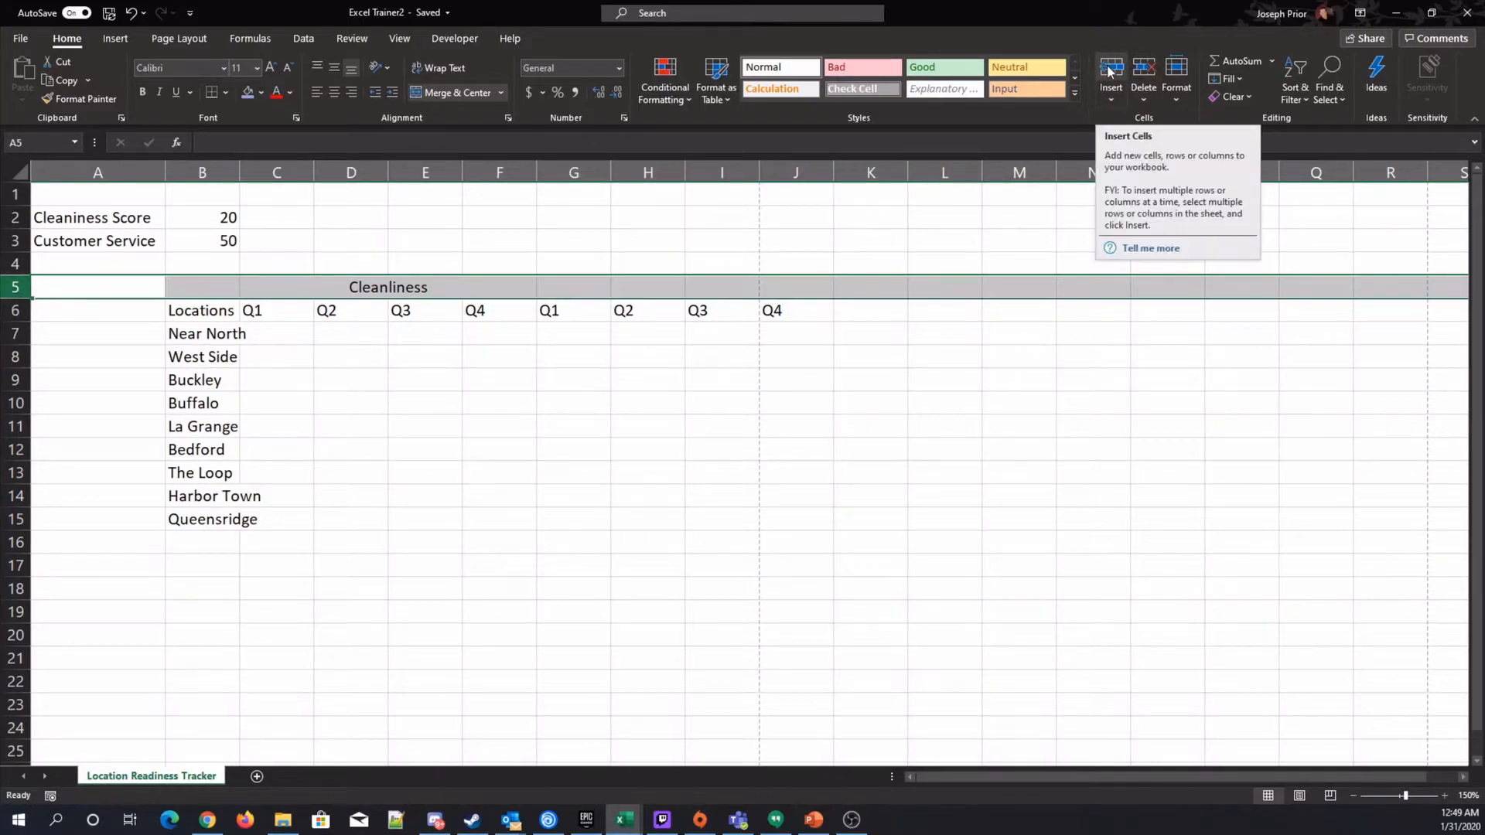
left_click(1114, 99)
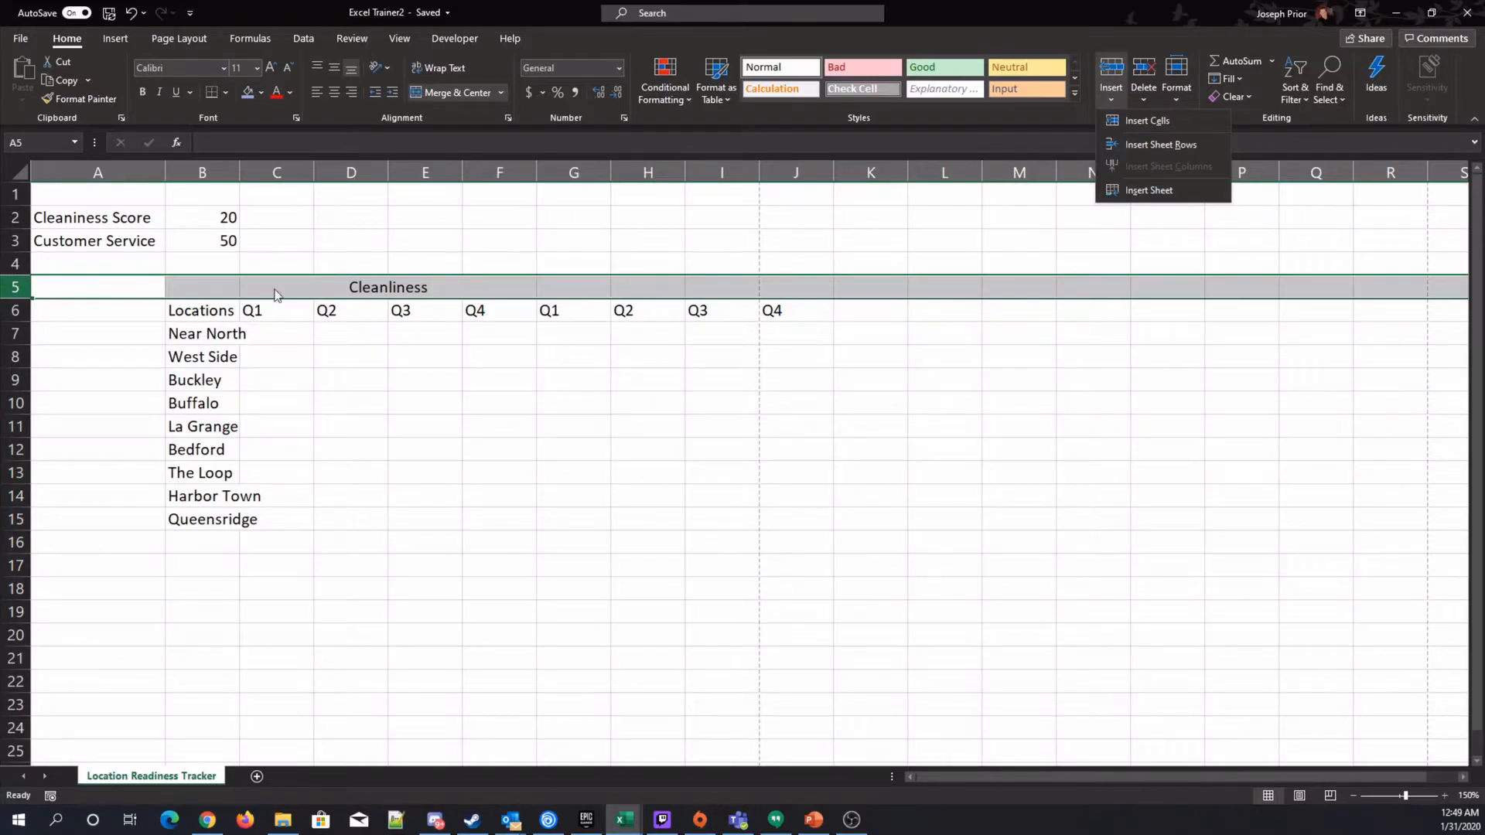
left_click(1111, 72)
left_click(1111, 72)
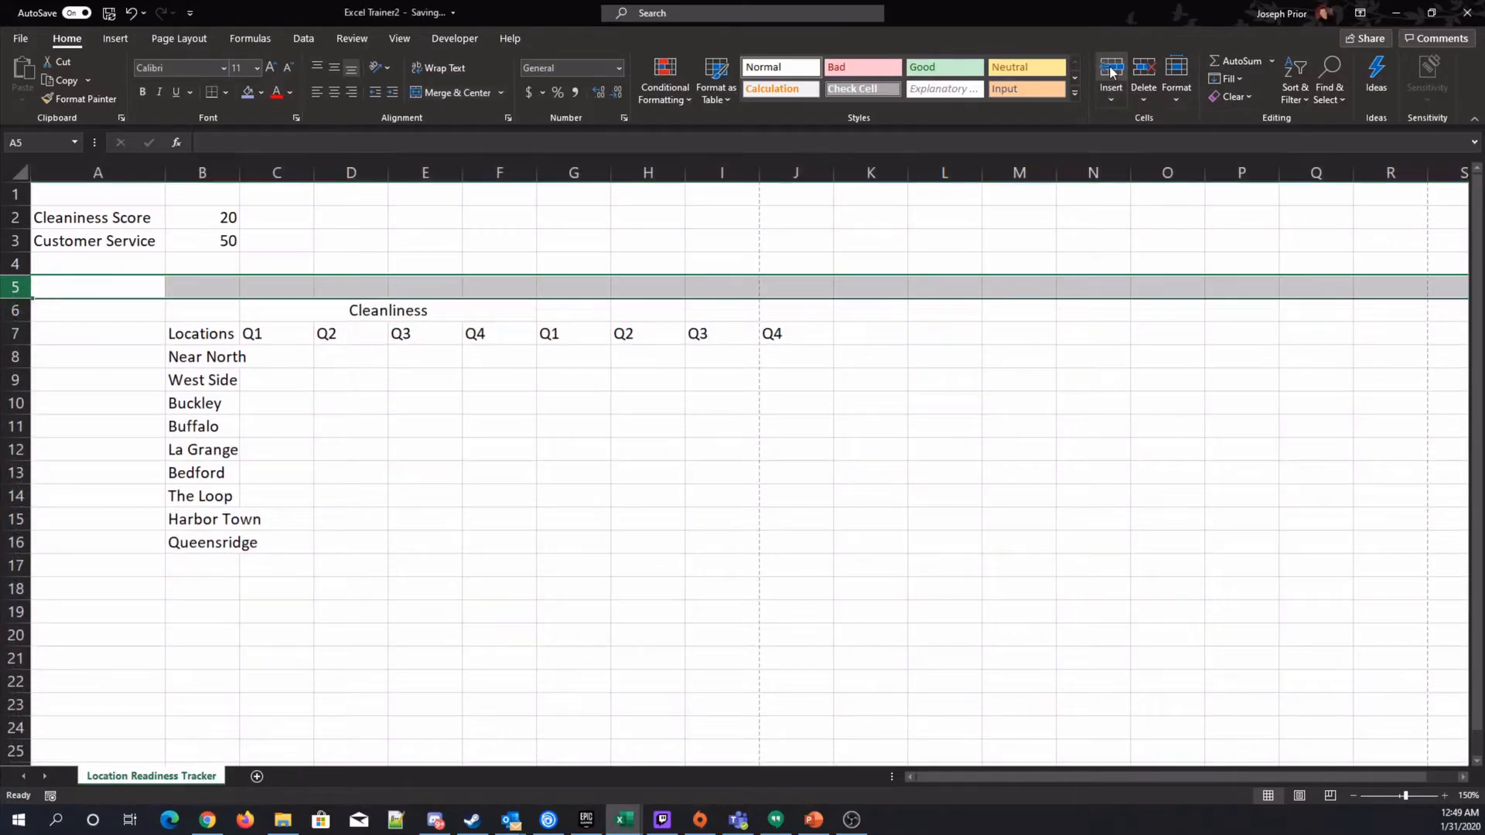
left_click(648, 496)
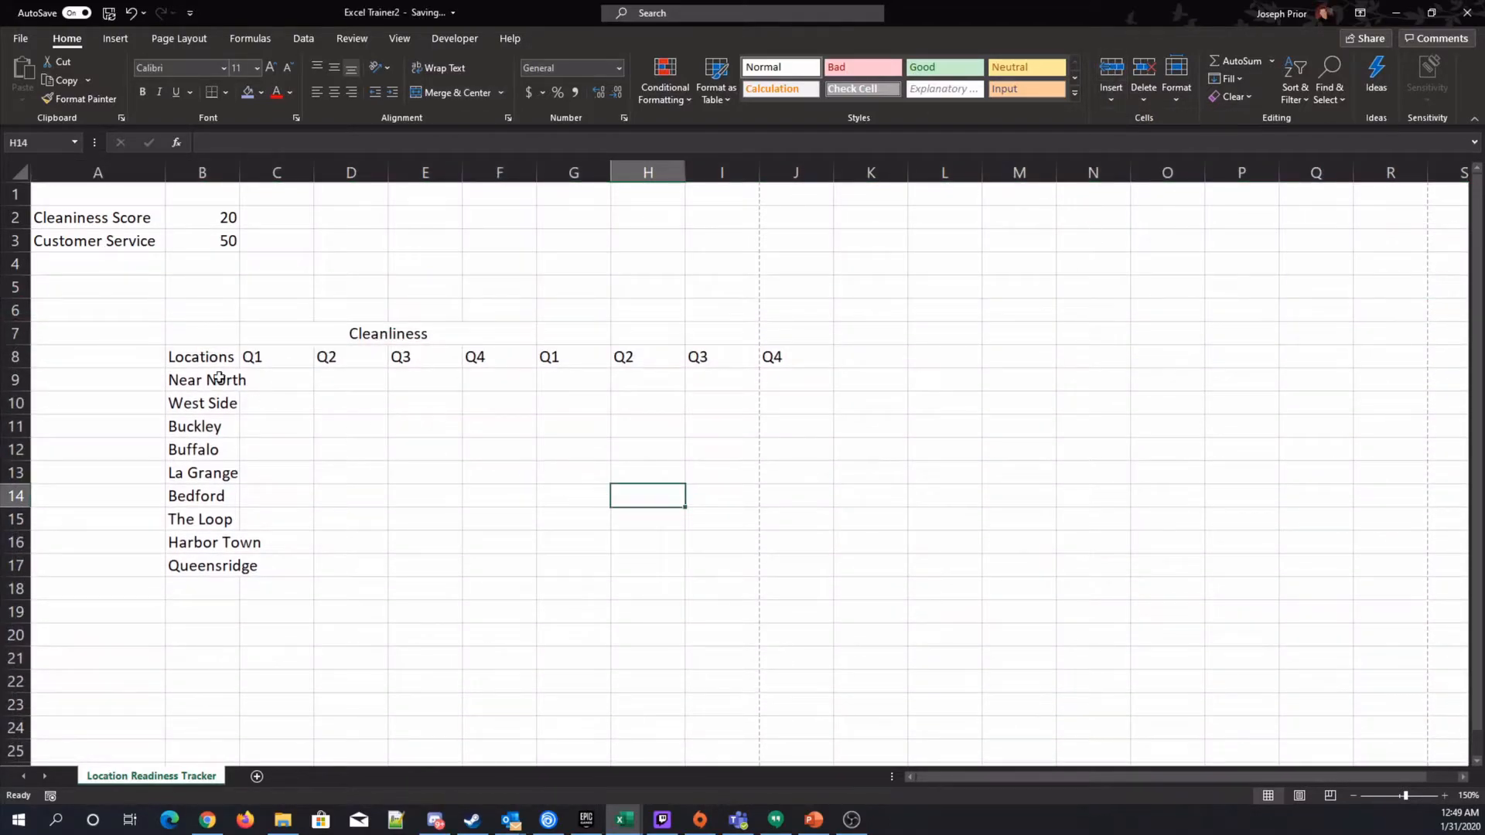
left_click(17, 287)
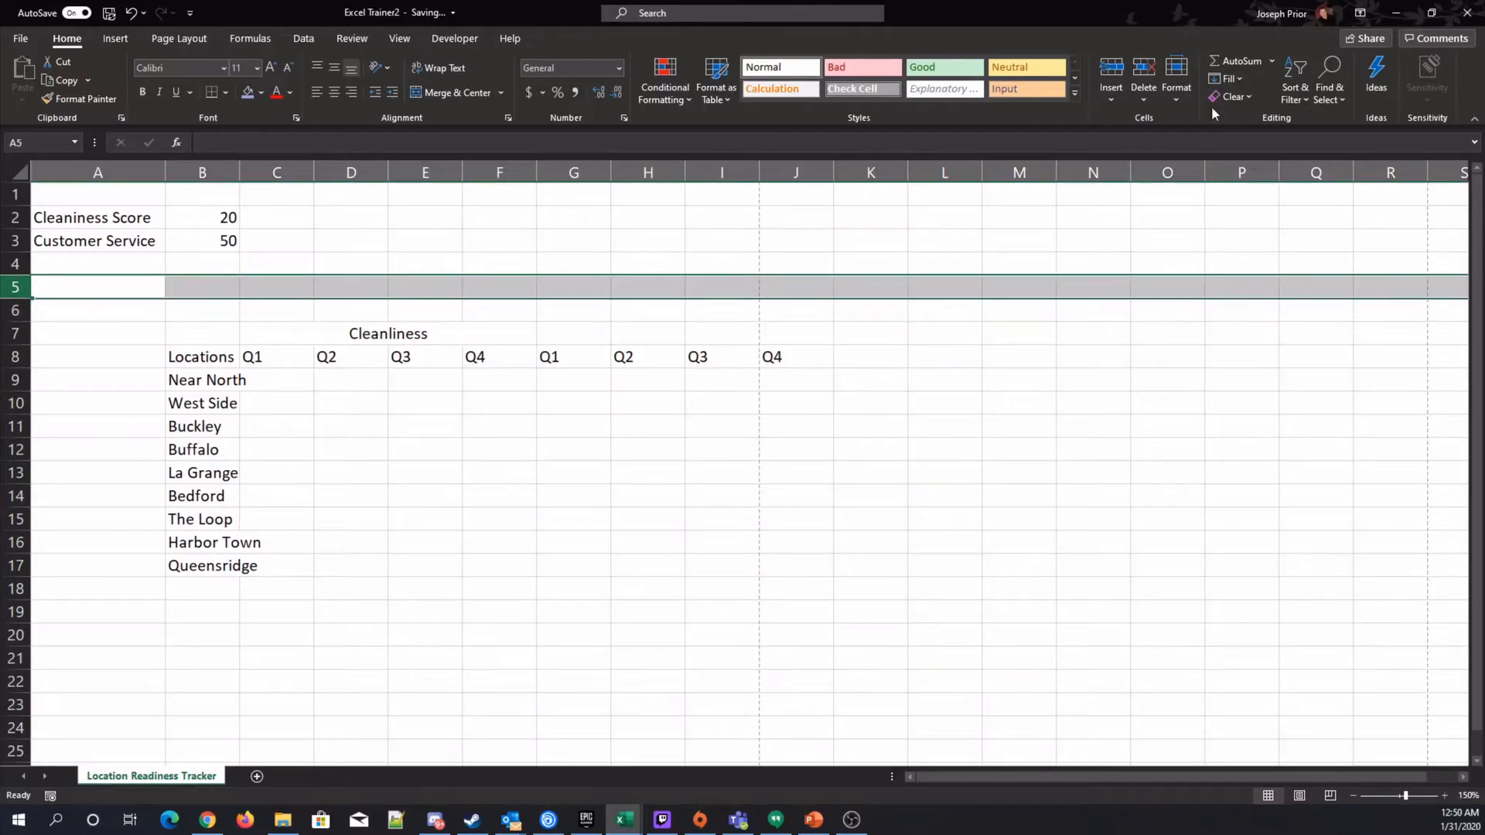
left_click(1111, 70)
left_click(1111, 70)
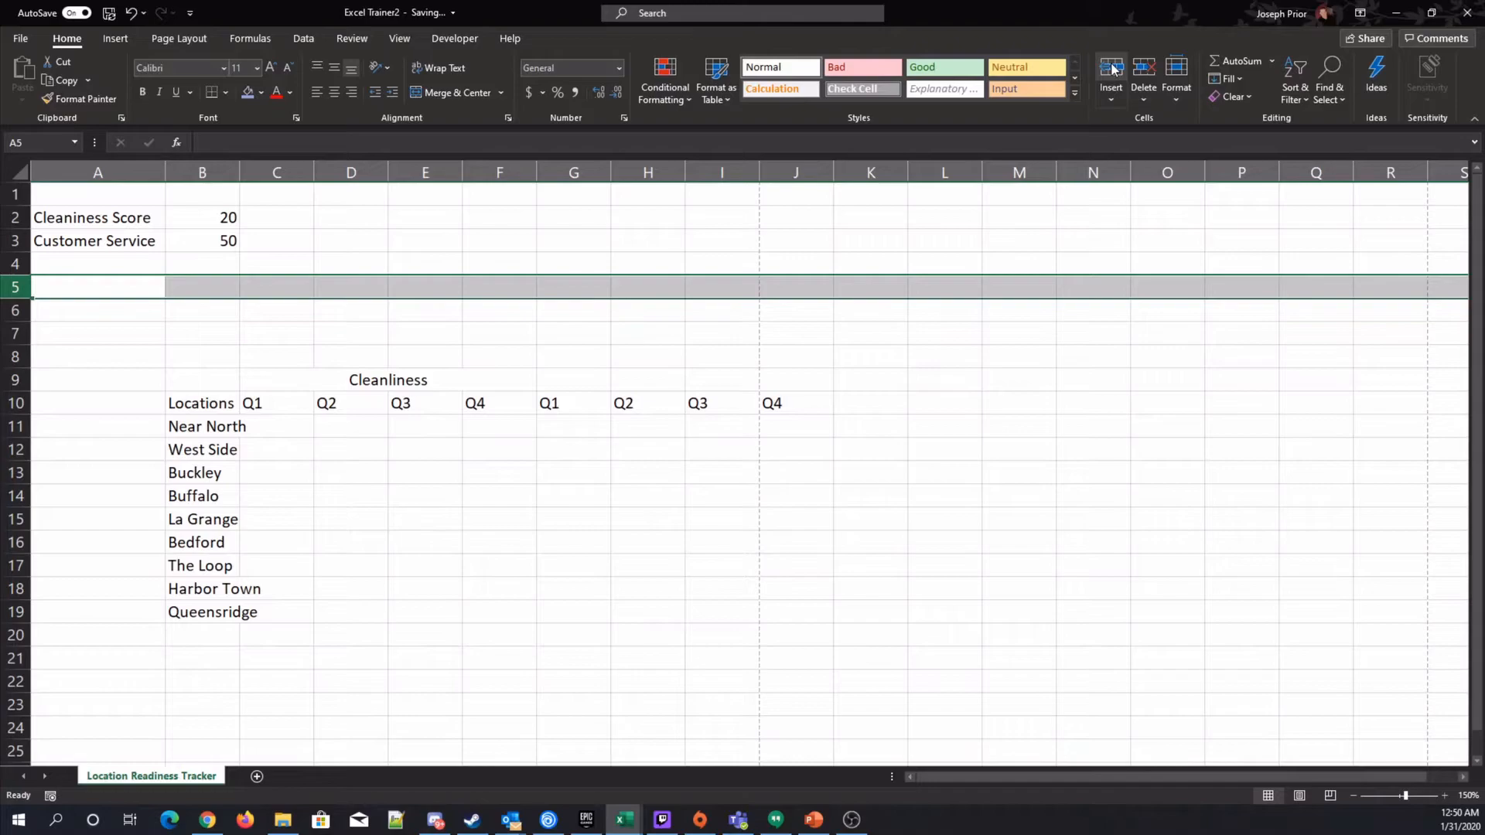
Insert two blank rows above the Near North location, then undo both insertions.
left_click(17, 426)
left_click(1104, 65)
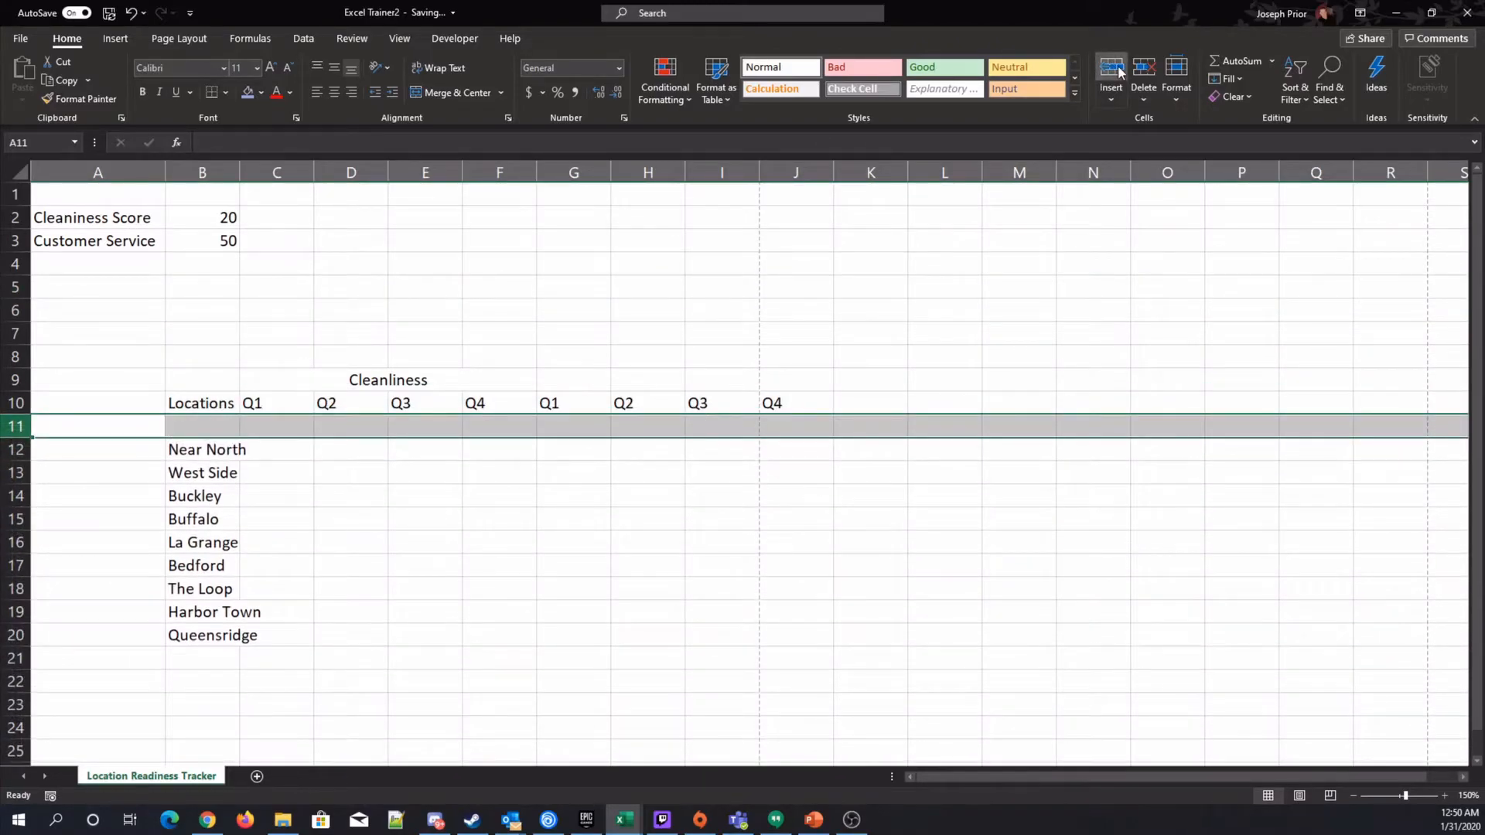
left_click(1104, 65)
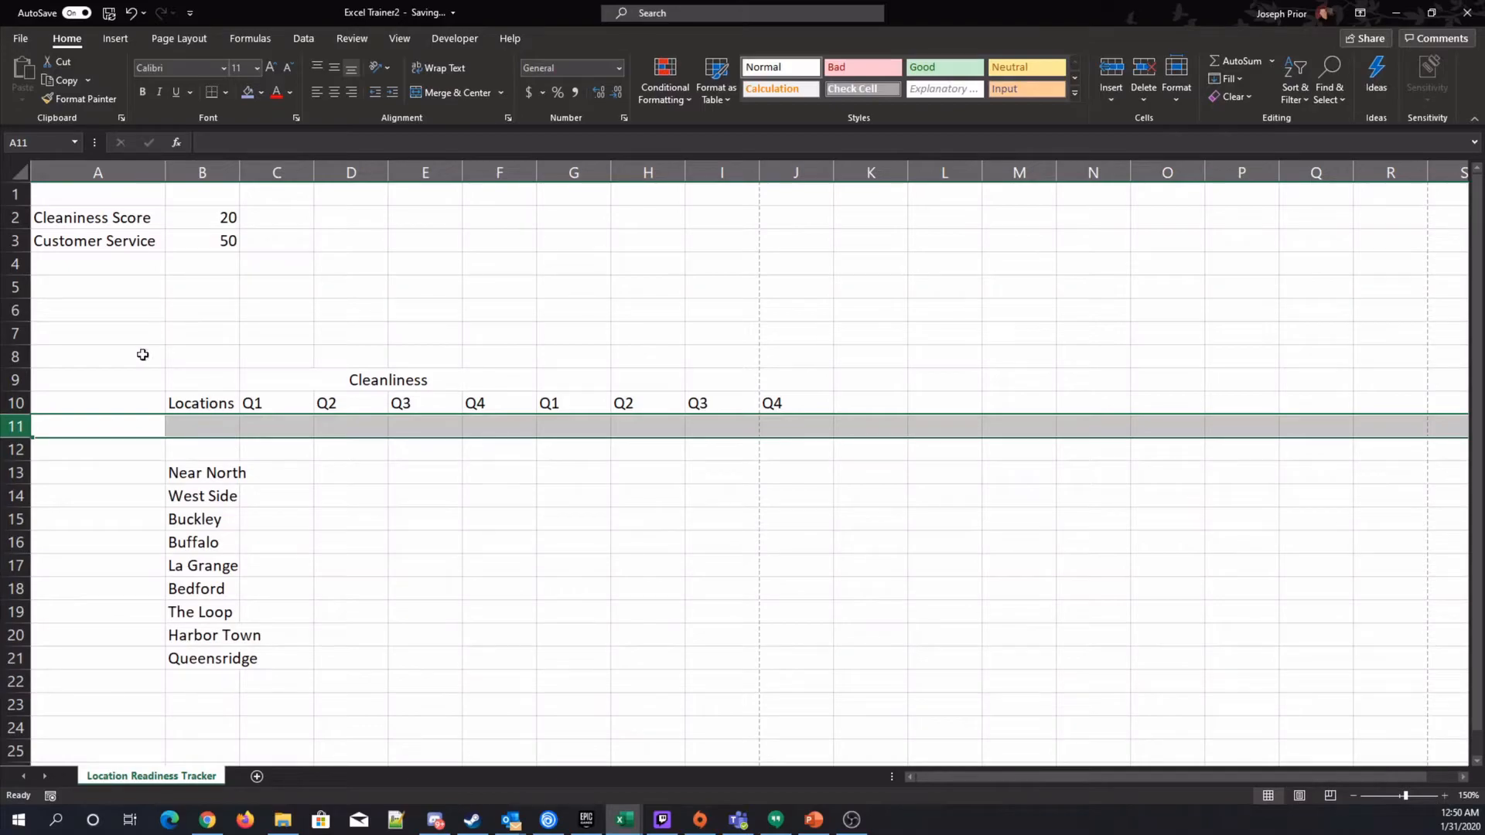
left_click(131, 13)
left_click(131, 14)
Insert a blank column at column D, then undo the insertion.
left_click(350, 172)
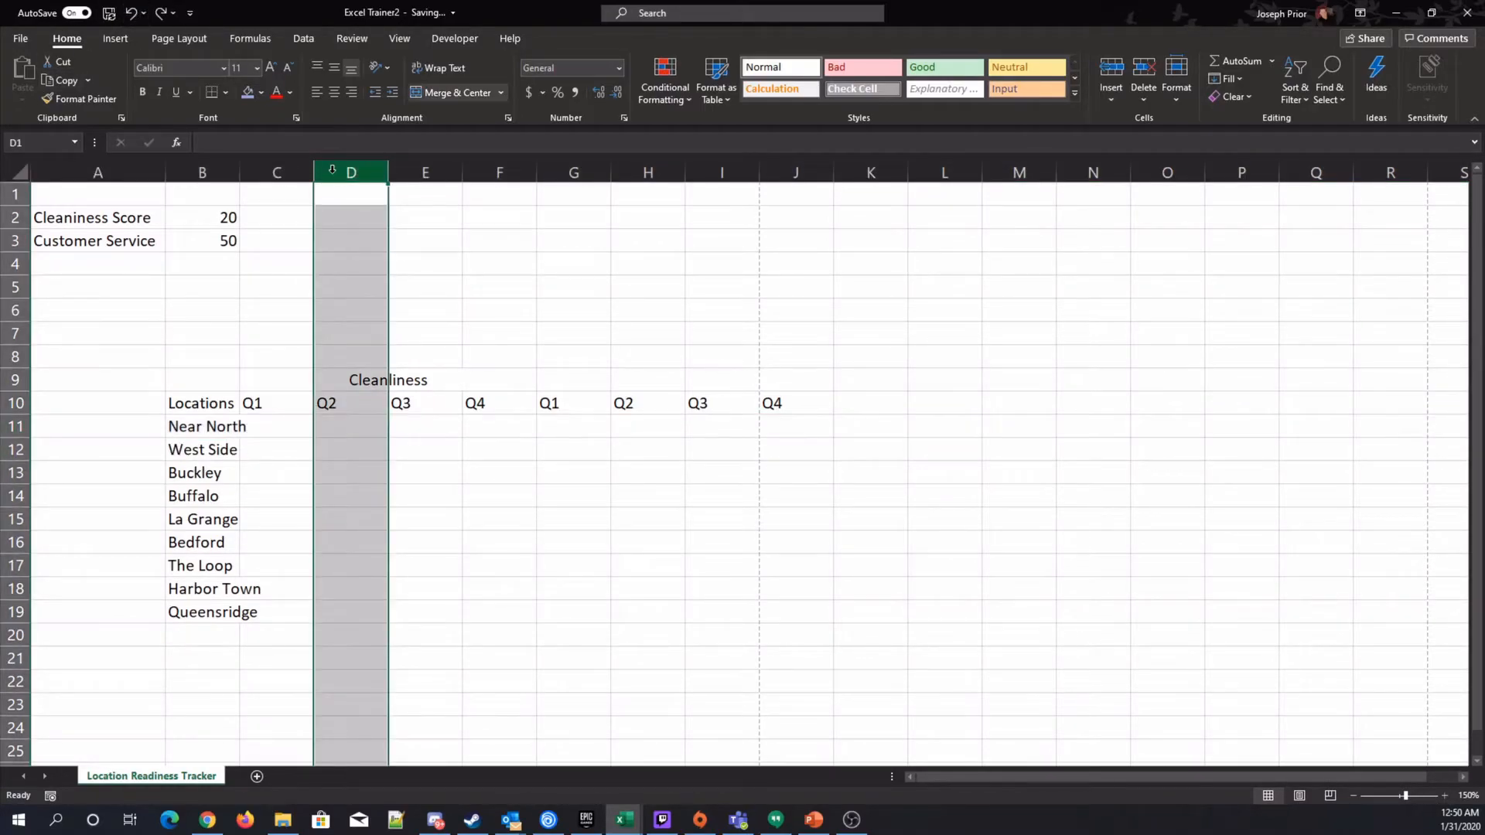
left_click(1112, 77)
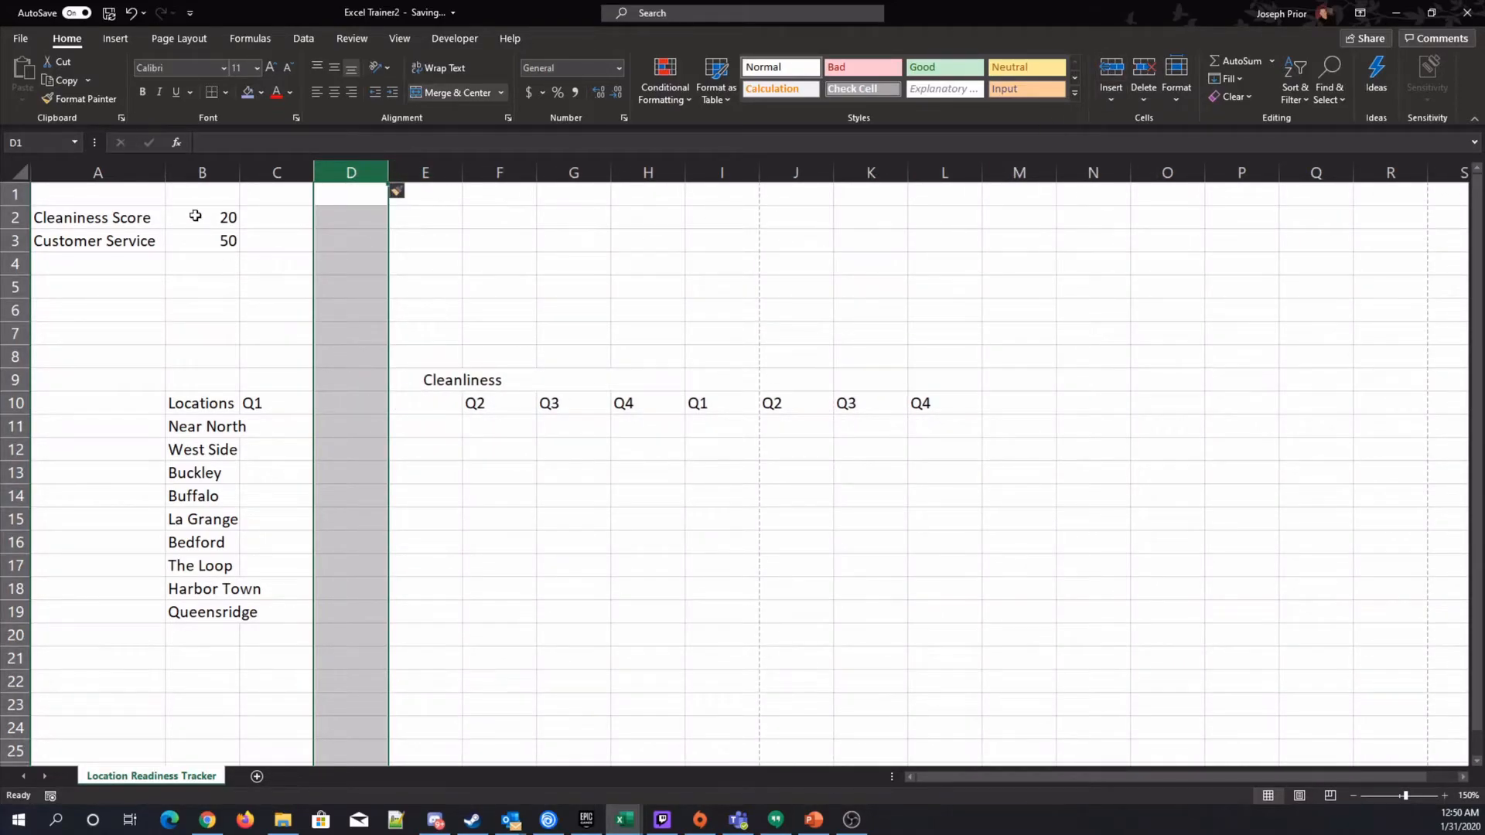
left_click(130, 13)
left_click(130, 13)
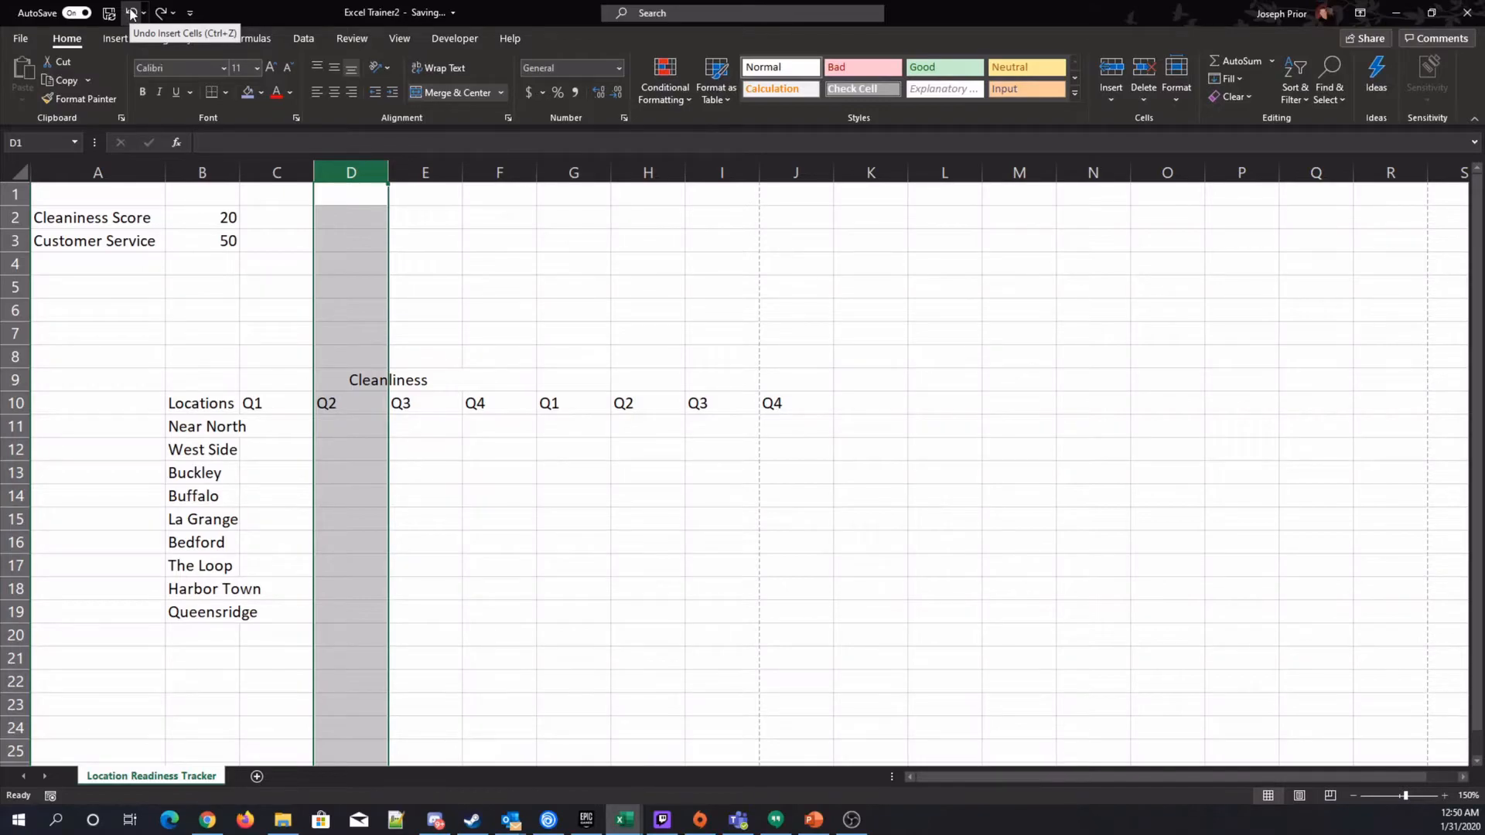
Apply a thick outside border around the score weights block A1:D5.
left_click(464, 478)
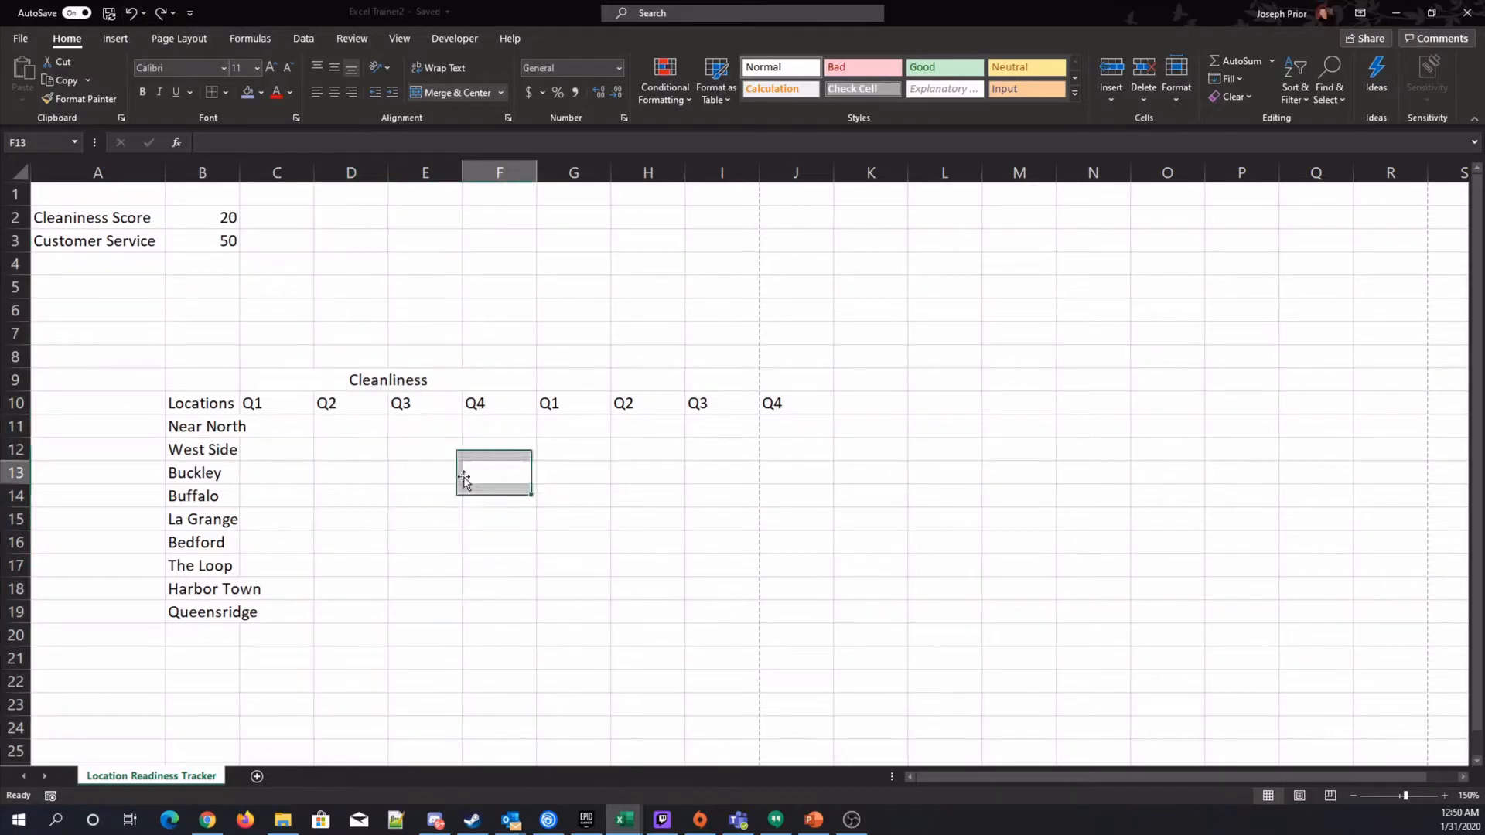
left_click_drag(48, 189, 357, 283)
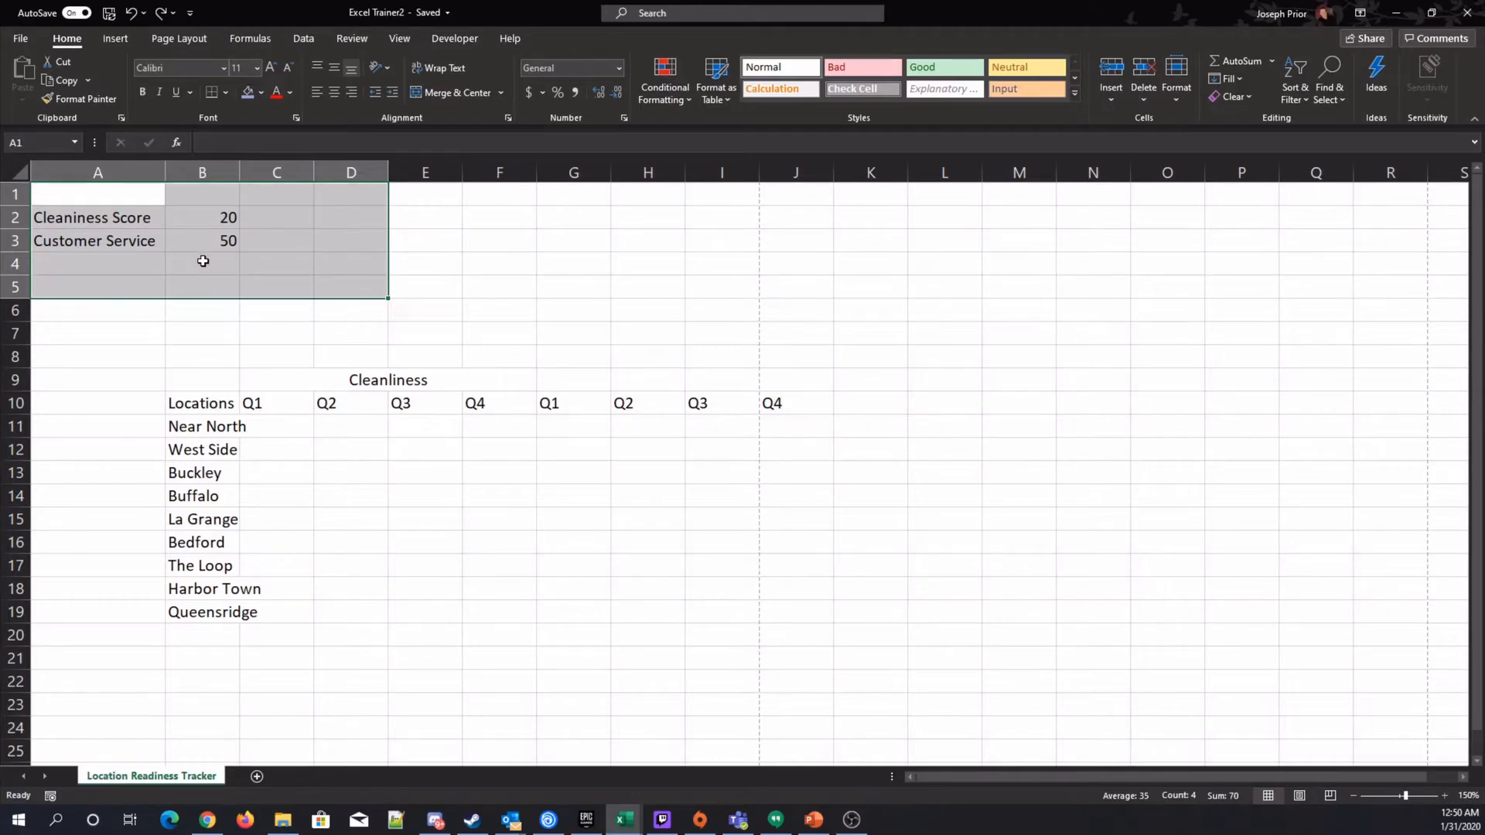
left_click(226, 93)
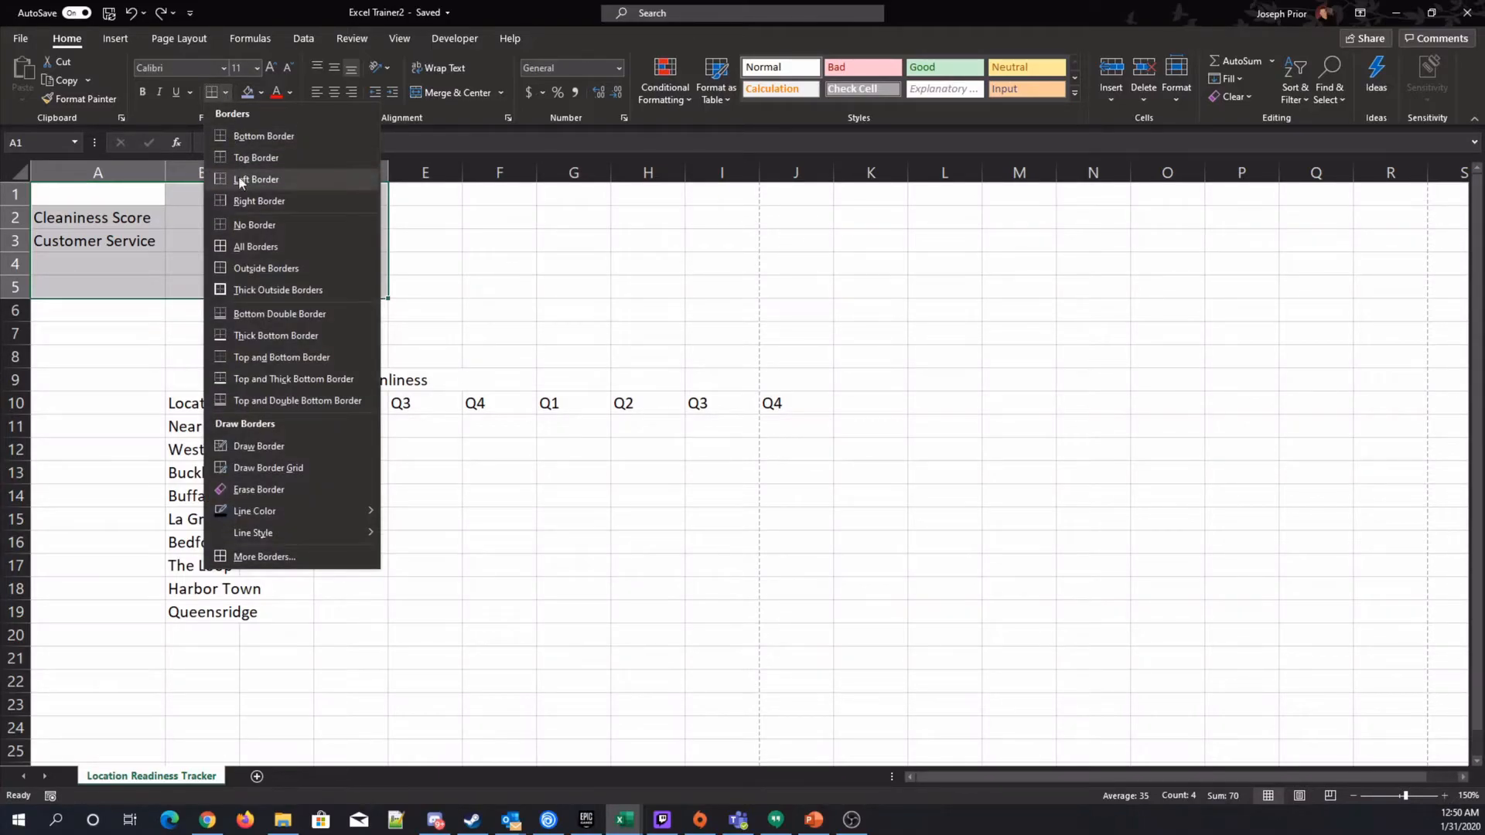
left_click(258, 289)
left_click(504, 285)
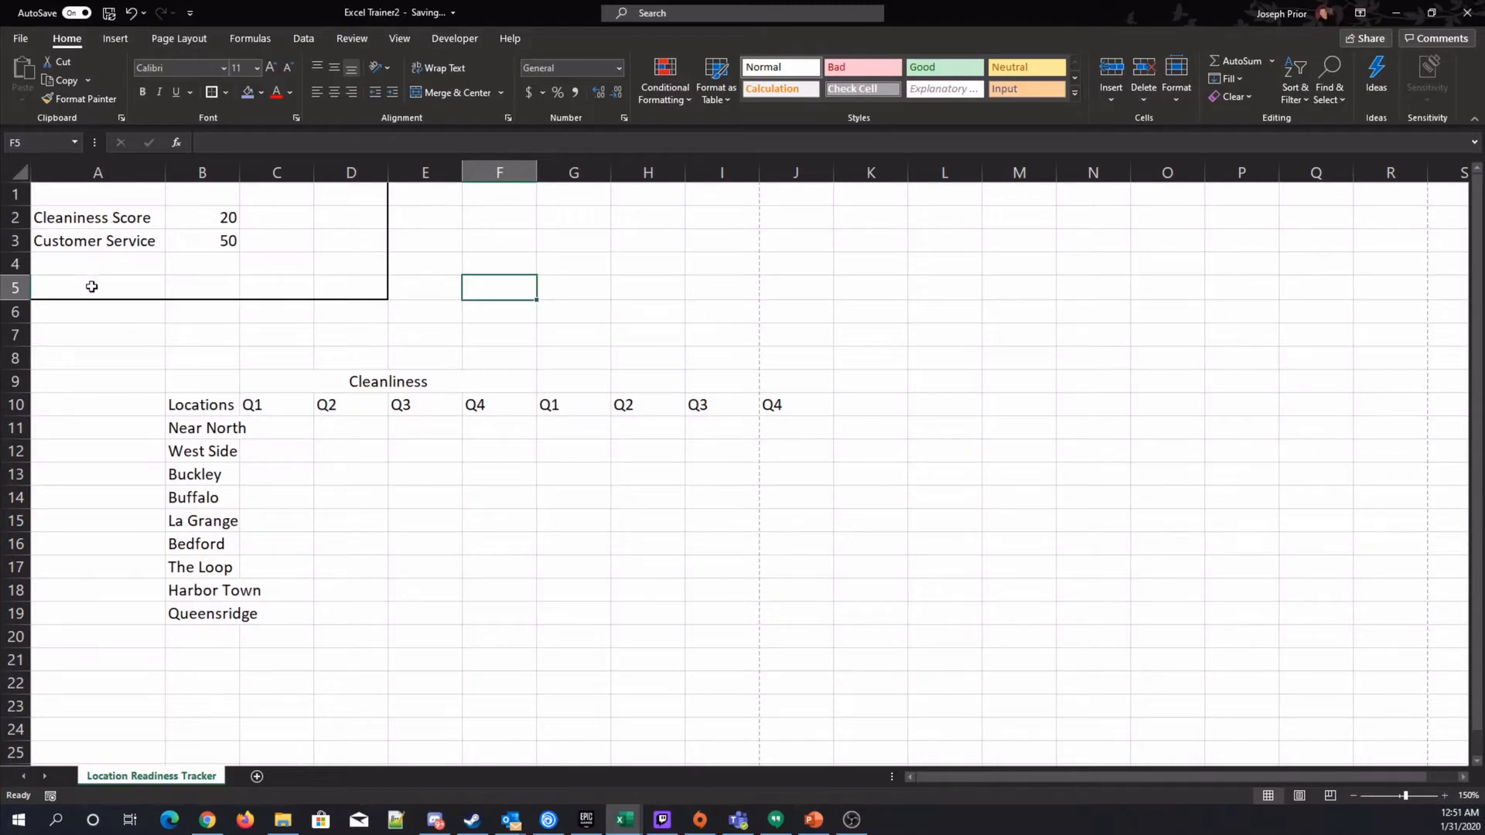
Merge and center A1:D1 and enter the heading Measures.
left_click_drag(85, 195, 326, 193)
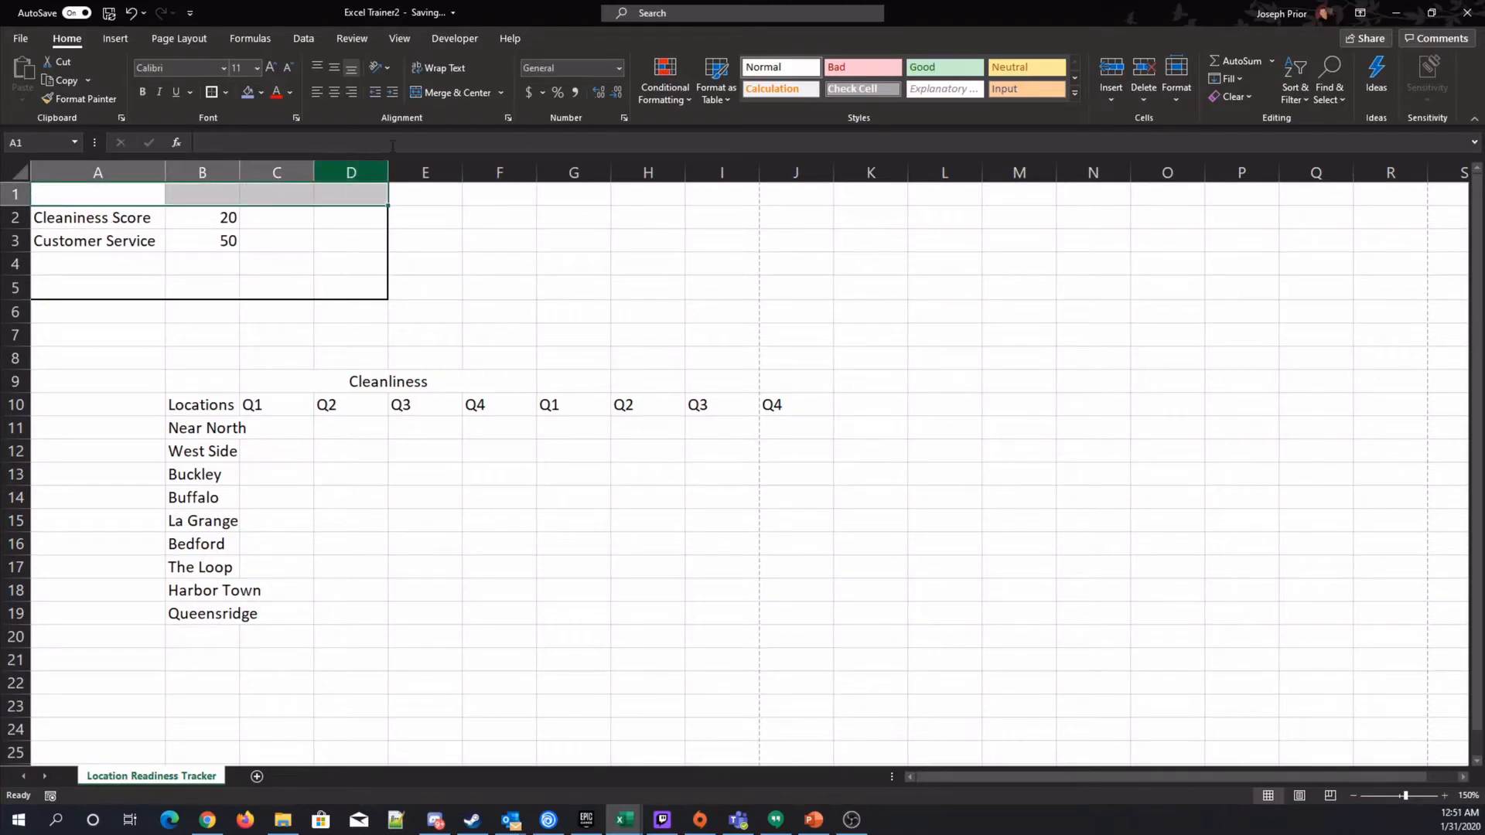
left_click(437, 92)
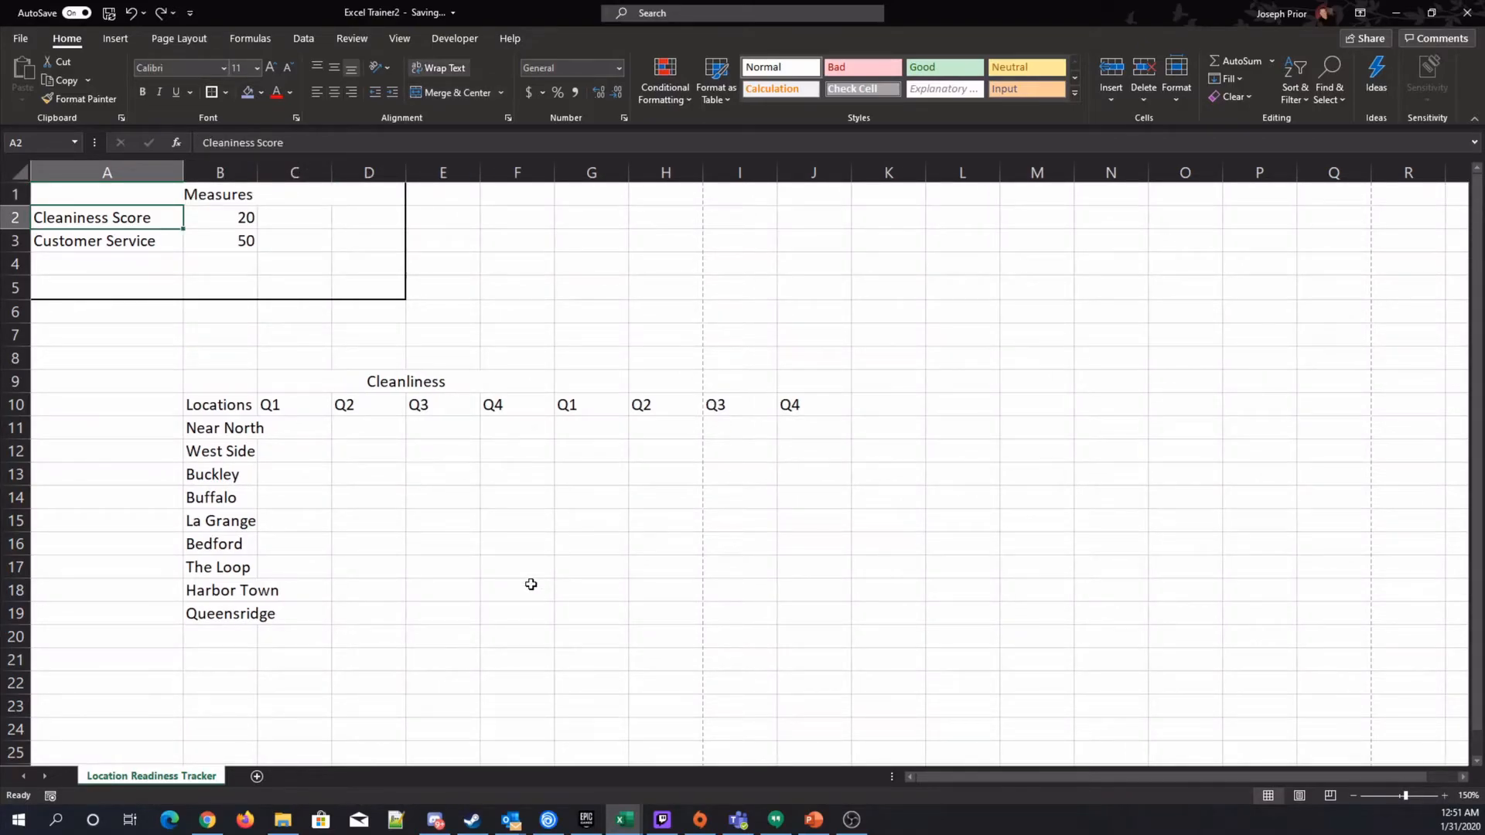
Merge and center G9:J9 and enter the heading Customer Service above the second quarter set.
left_click(242, 213)
left_click(230, 237)
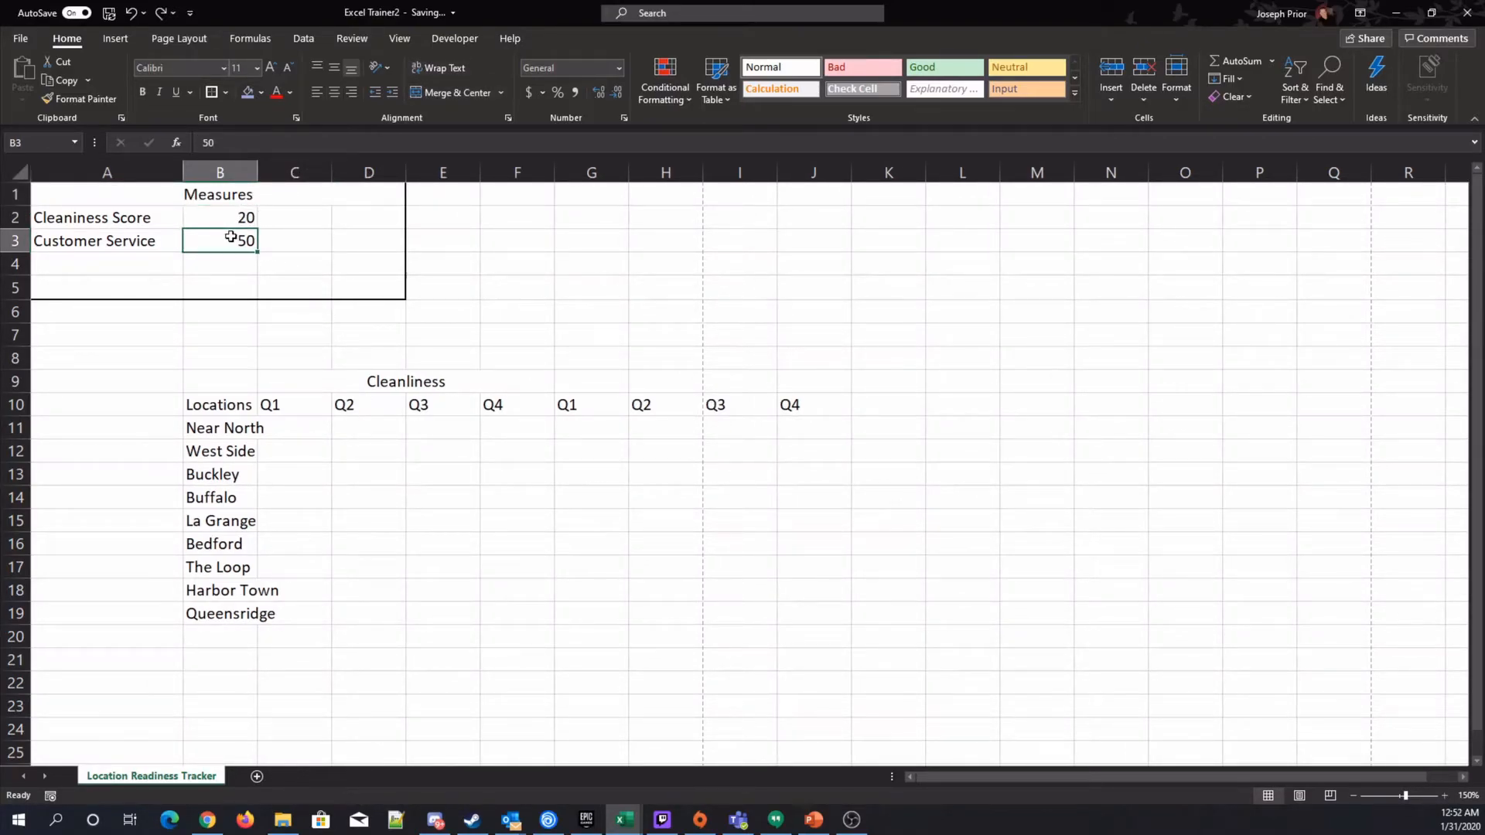
left_click(124, 246)
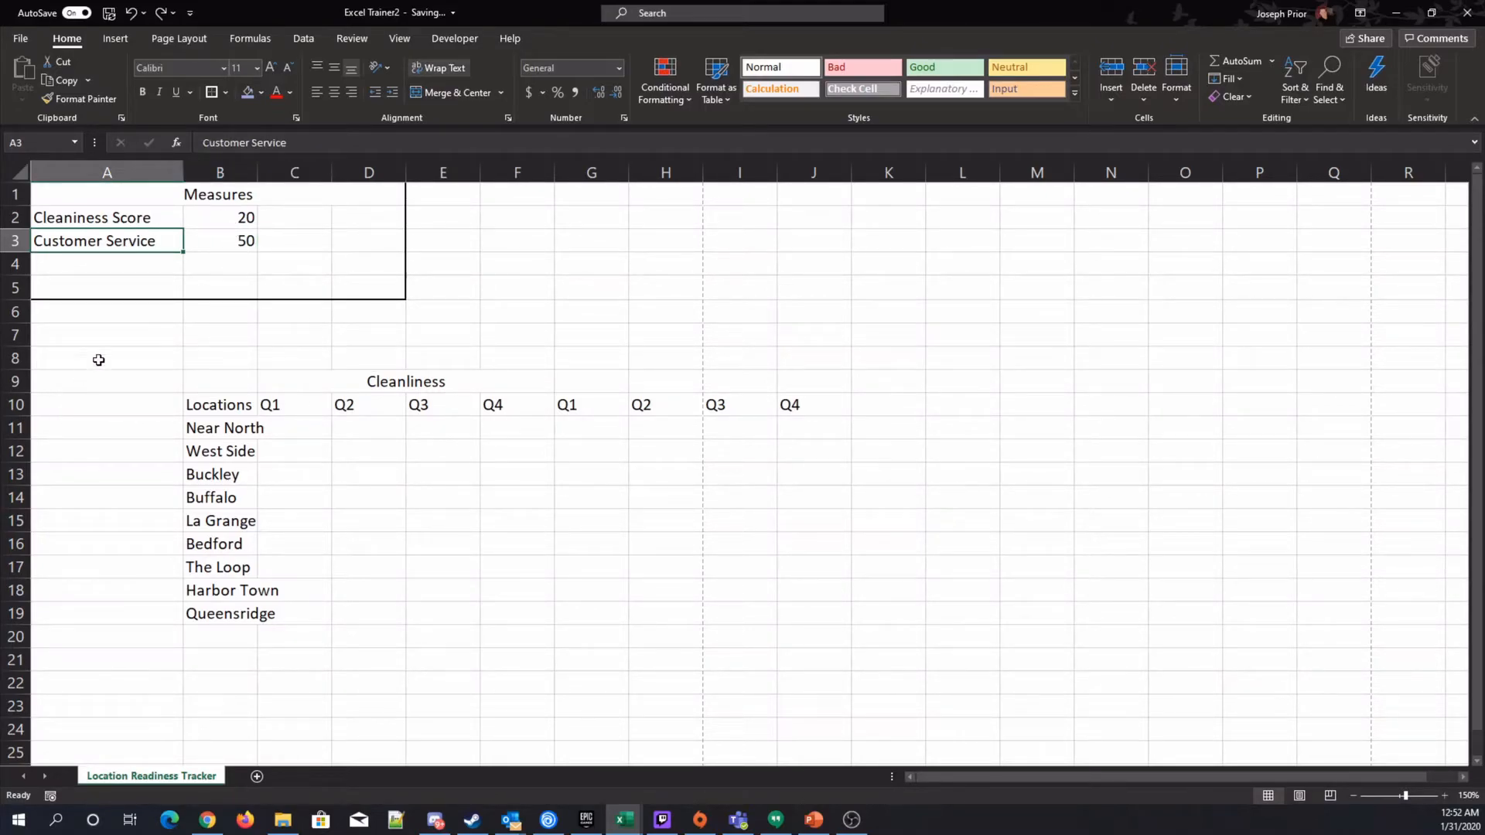
left_click(292, 194)
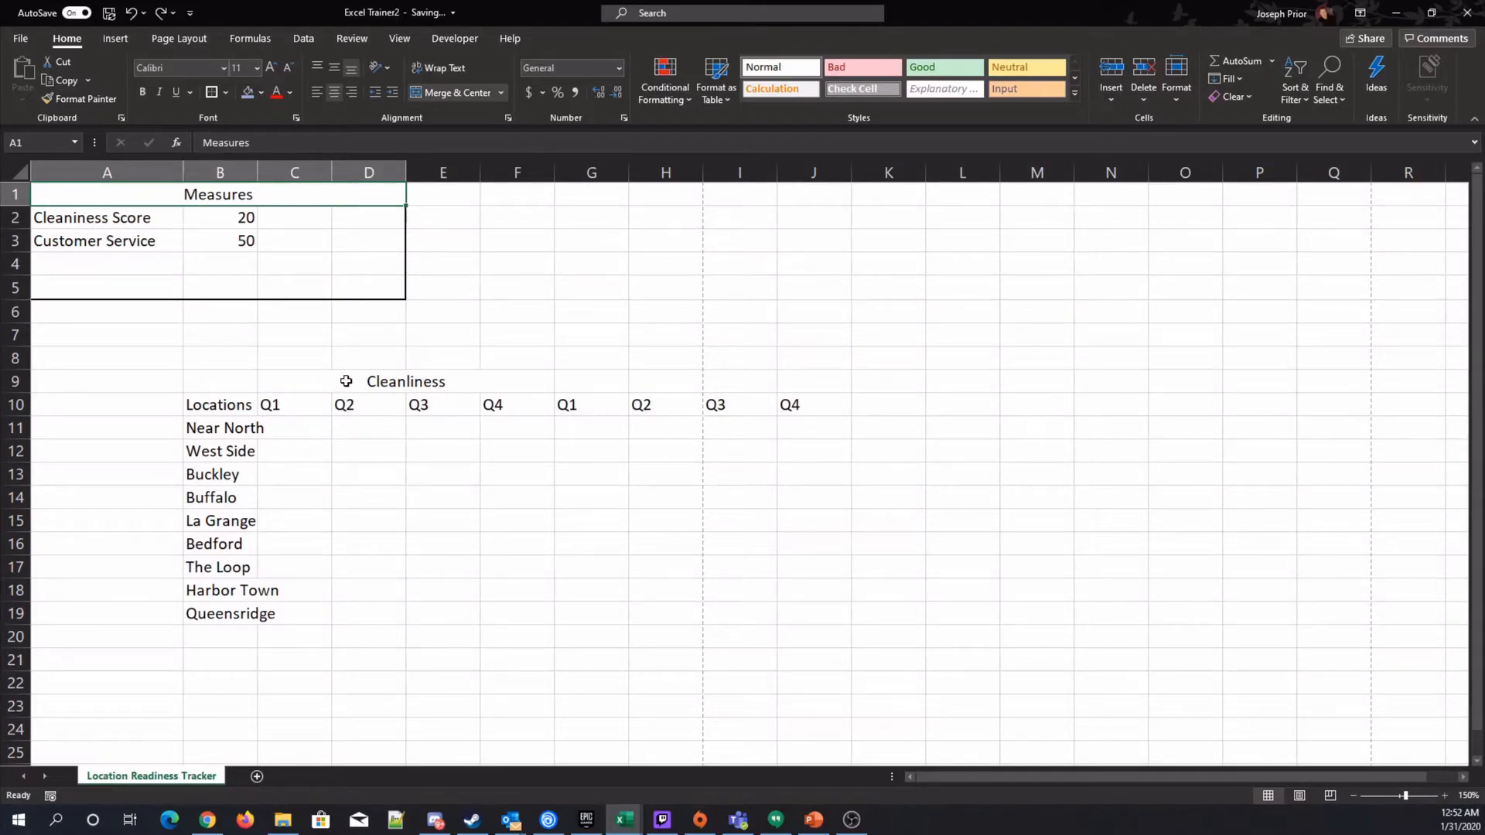
left_click(317, 359)
left_click_drag(317, 359, 789, 367)
left_click_drag(619, 383, 797, 387)
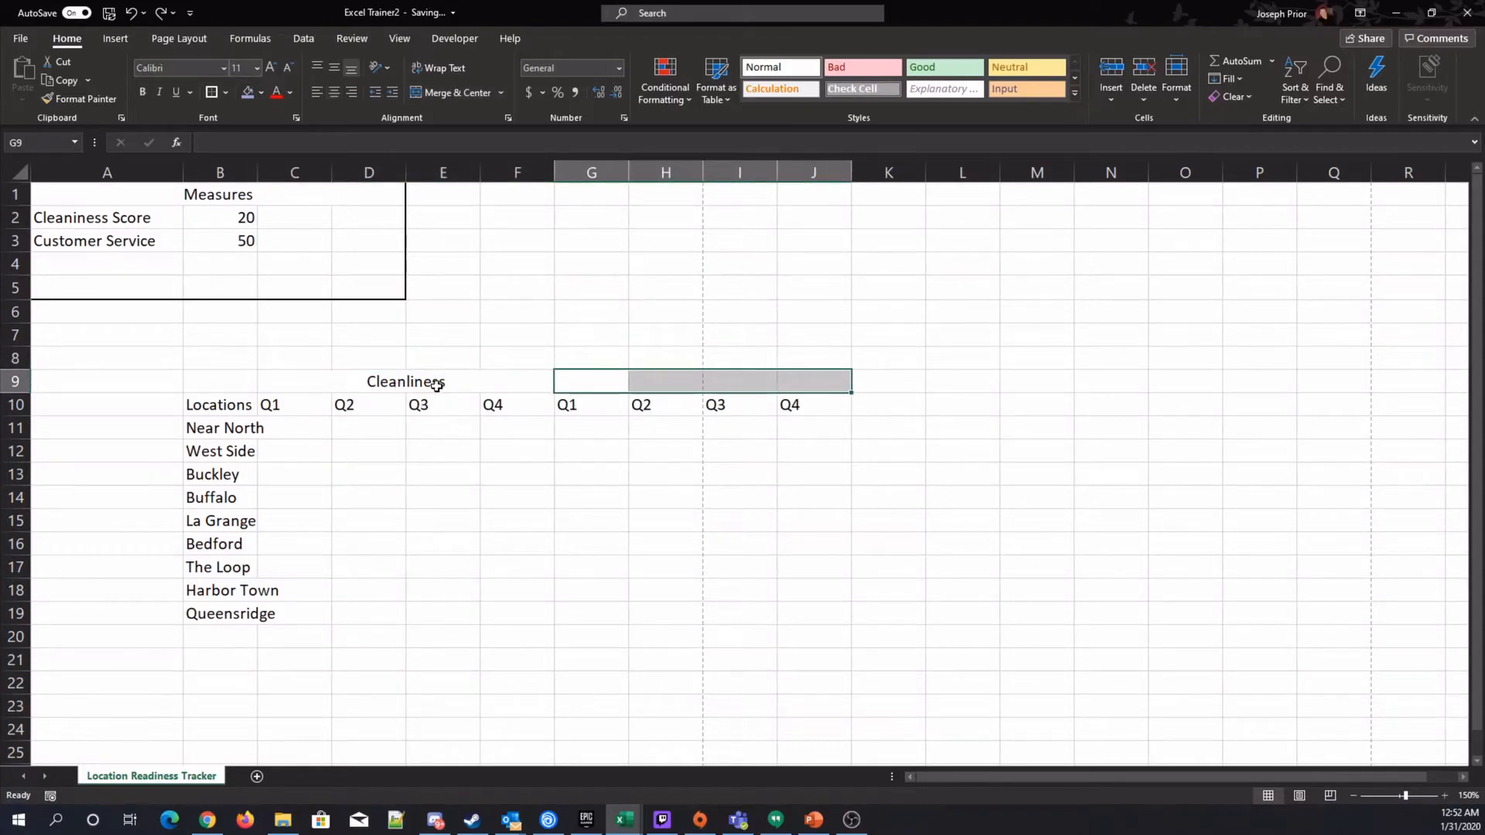
left_click(455, 95)
type("Customer Service")
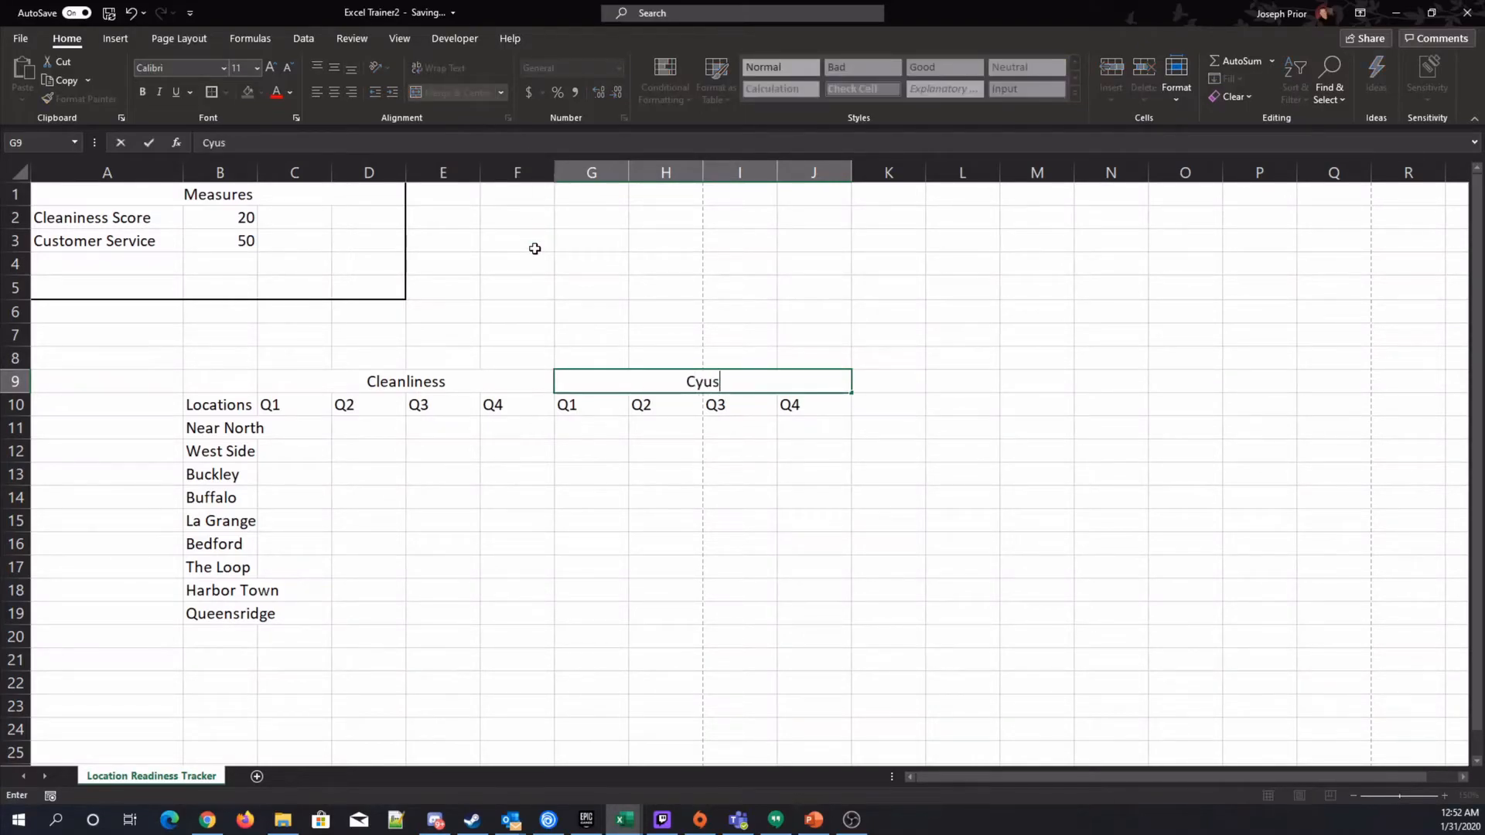
key("Up")
Merge and center C8:J8 and enter the heading Fiscal 2019 above both quarter groups.
key("Left")
key("Left")
key("Left")
key("Left")
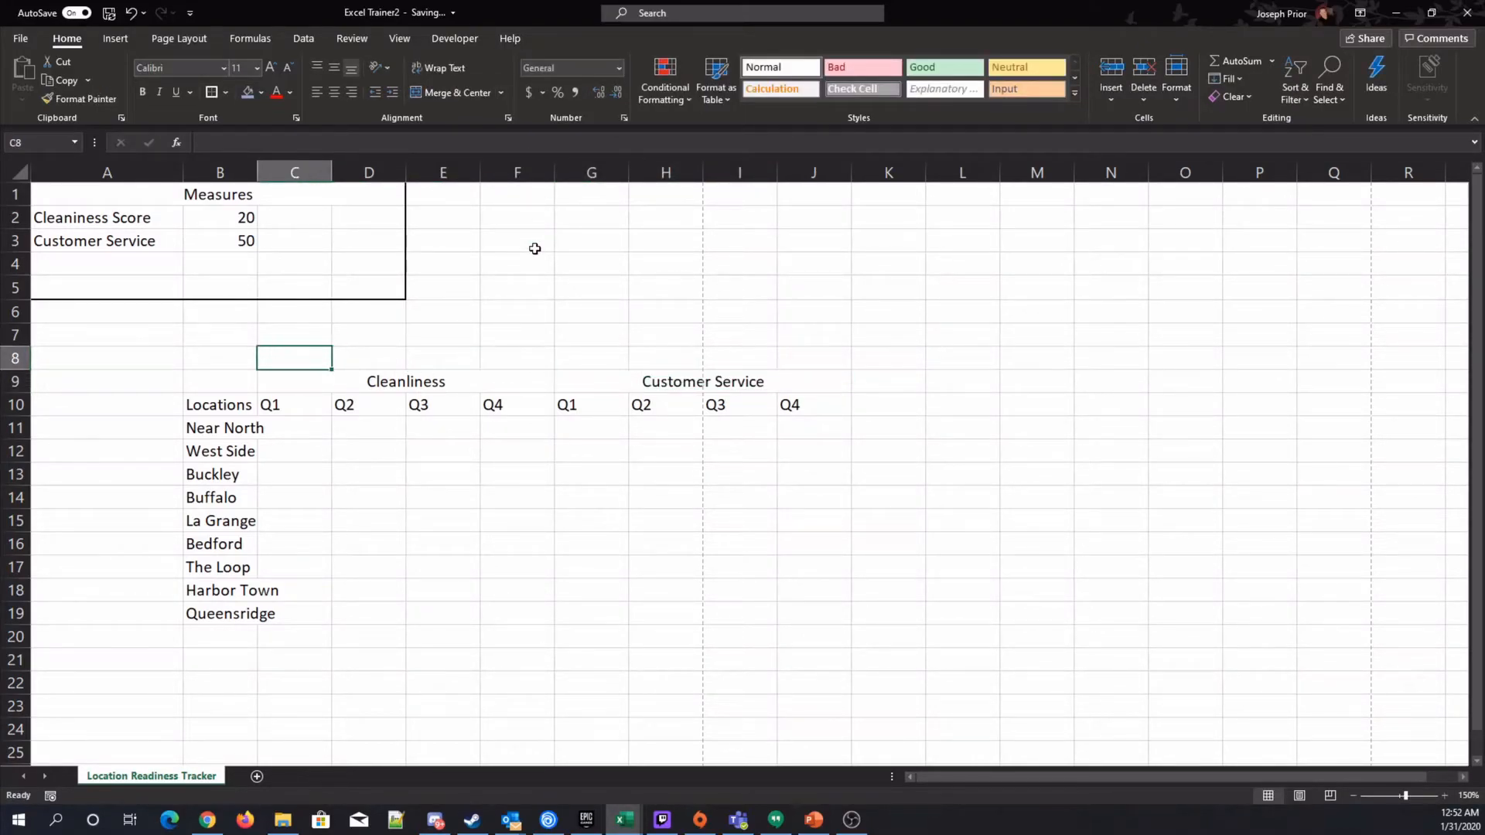
key("shift+Right")
key("shift+Right")
key("shift+Right")
key("shift+Right")
key("shift+Right")
key("shift+Right")
key("shift+Right")
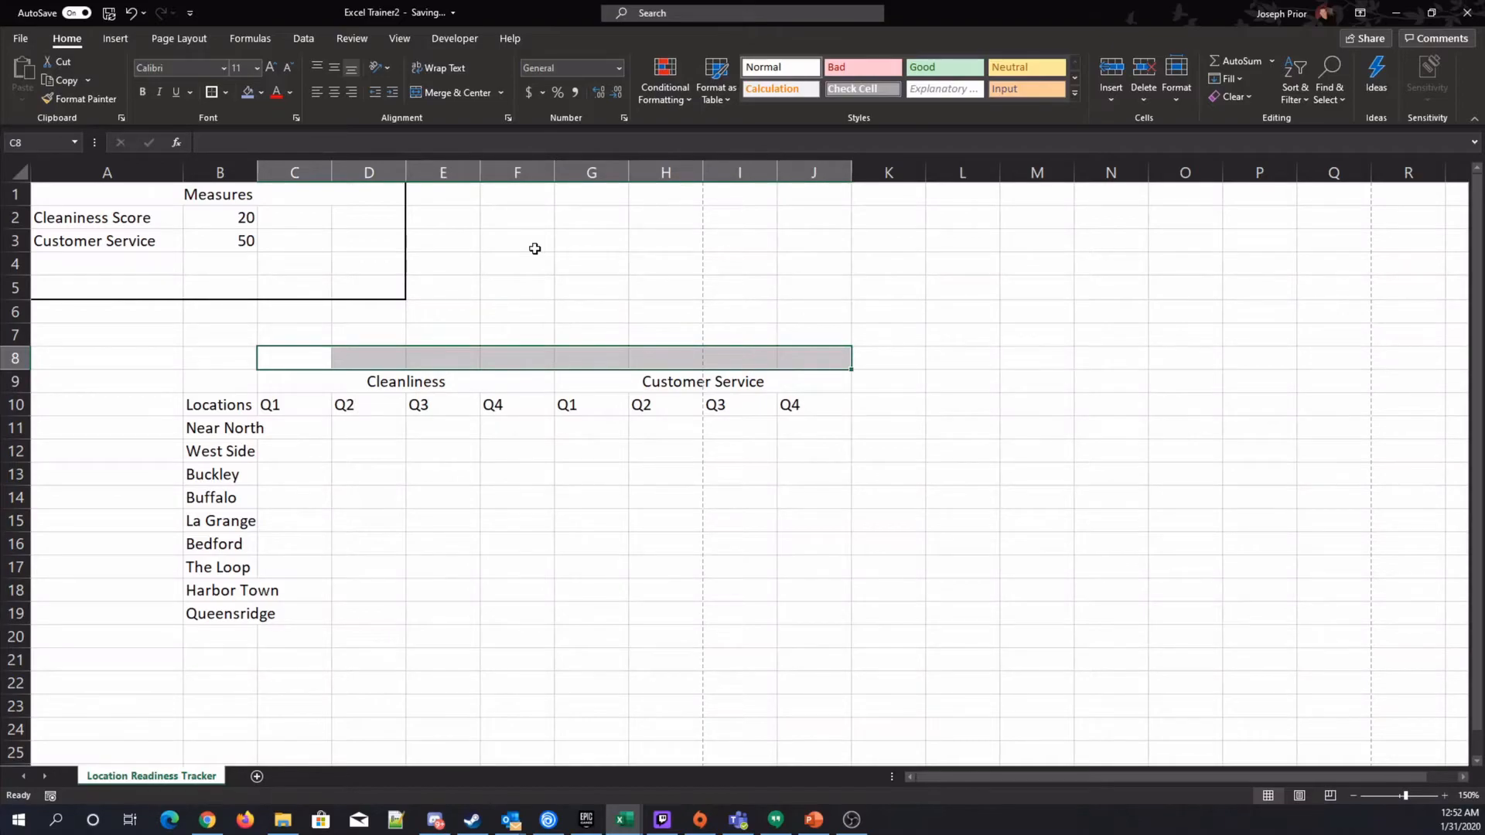
left_click(456, 95)
type("Fiscal 2019")
key("Tab")
key("Left")
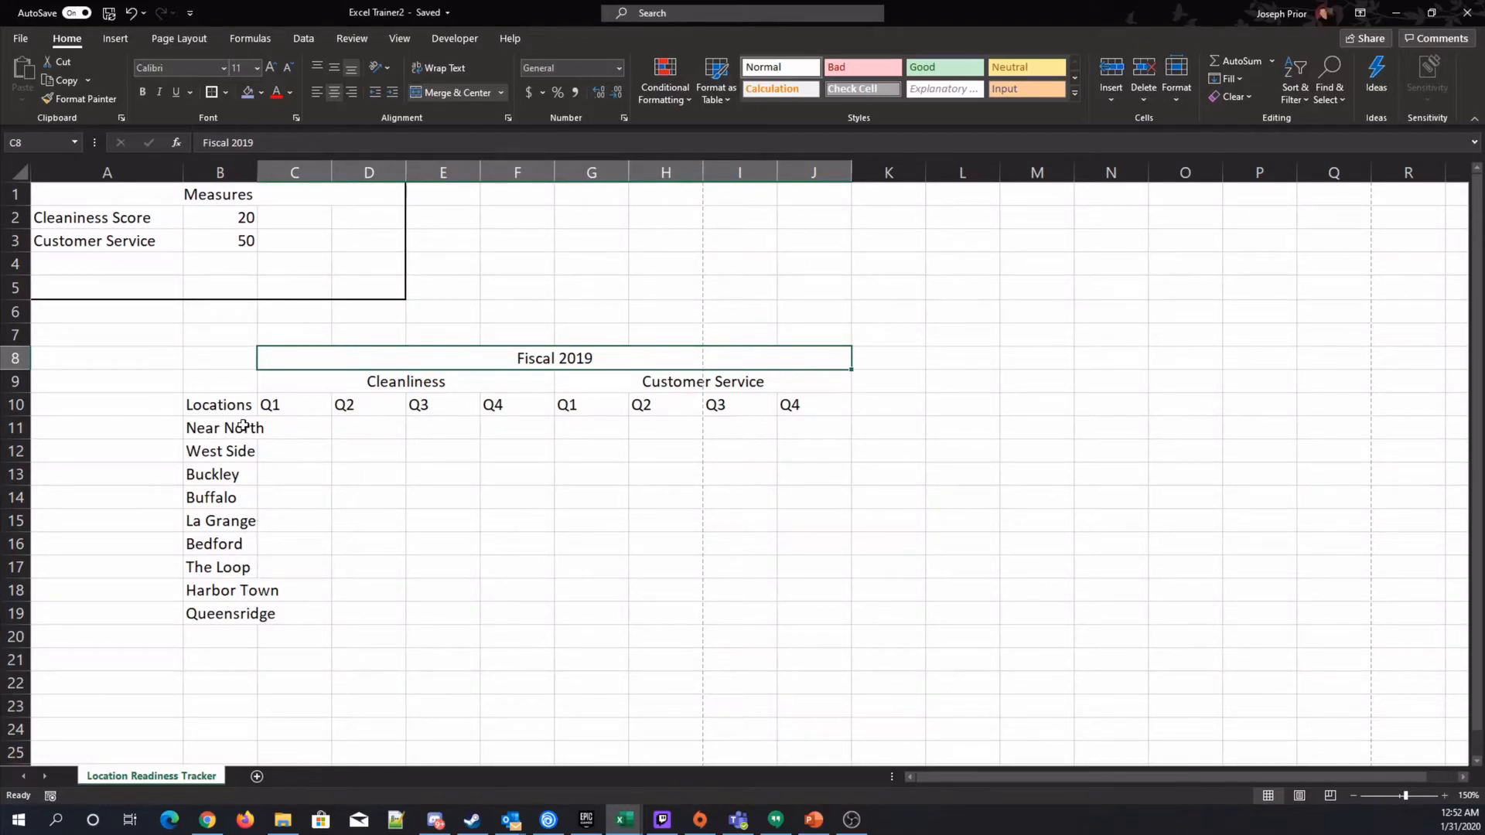
Autofit column B's width to its contents.
left_click(249, 172)
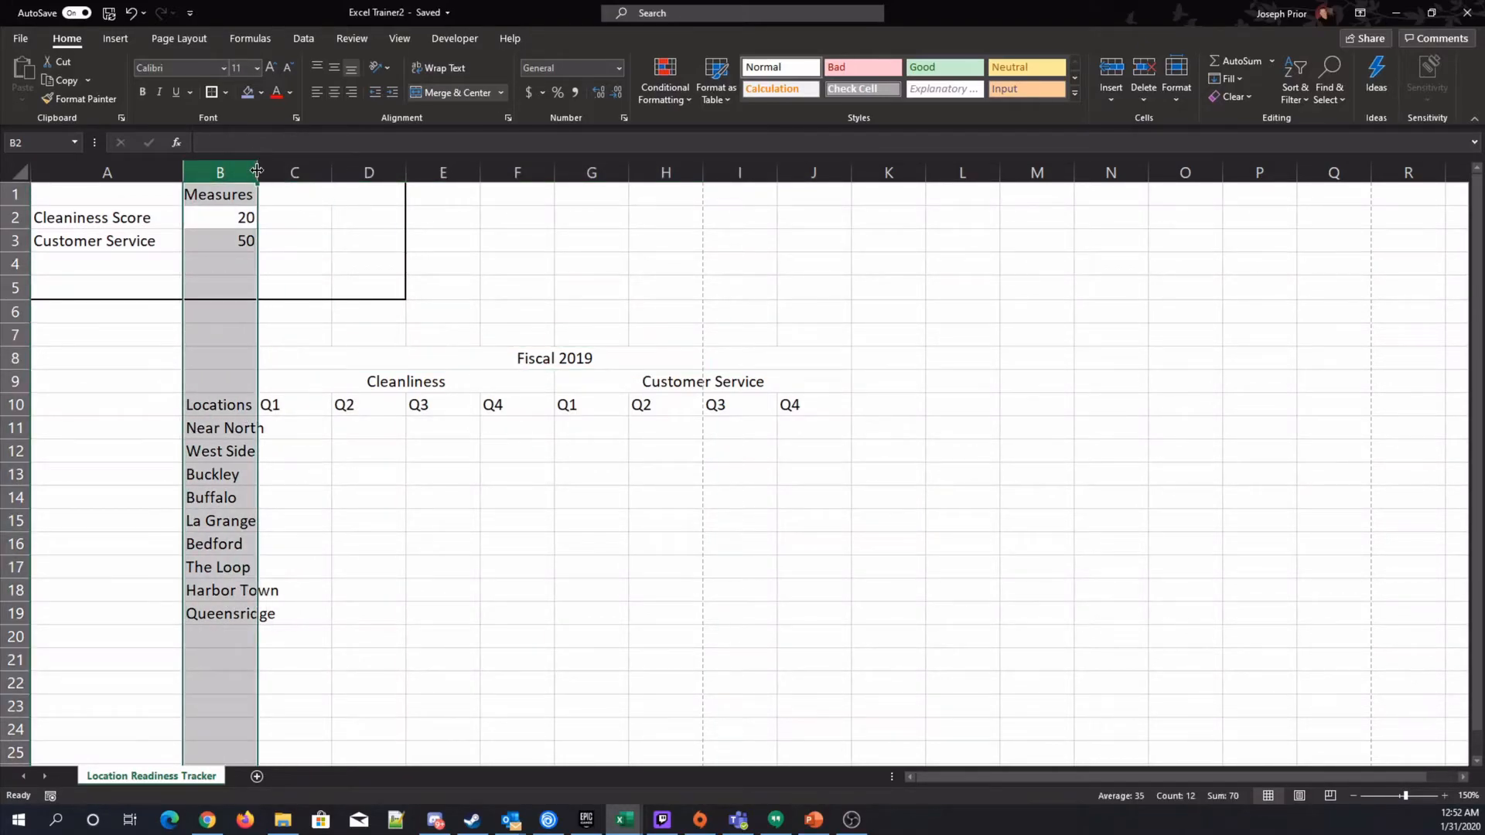
double_click(258, 172)
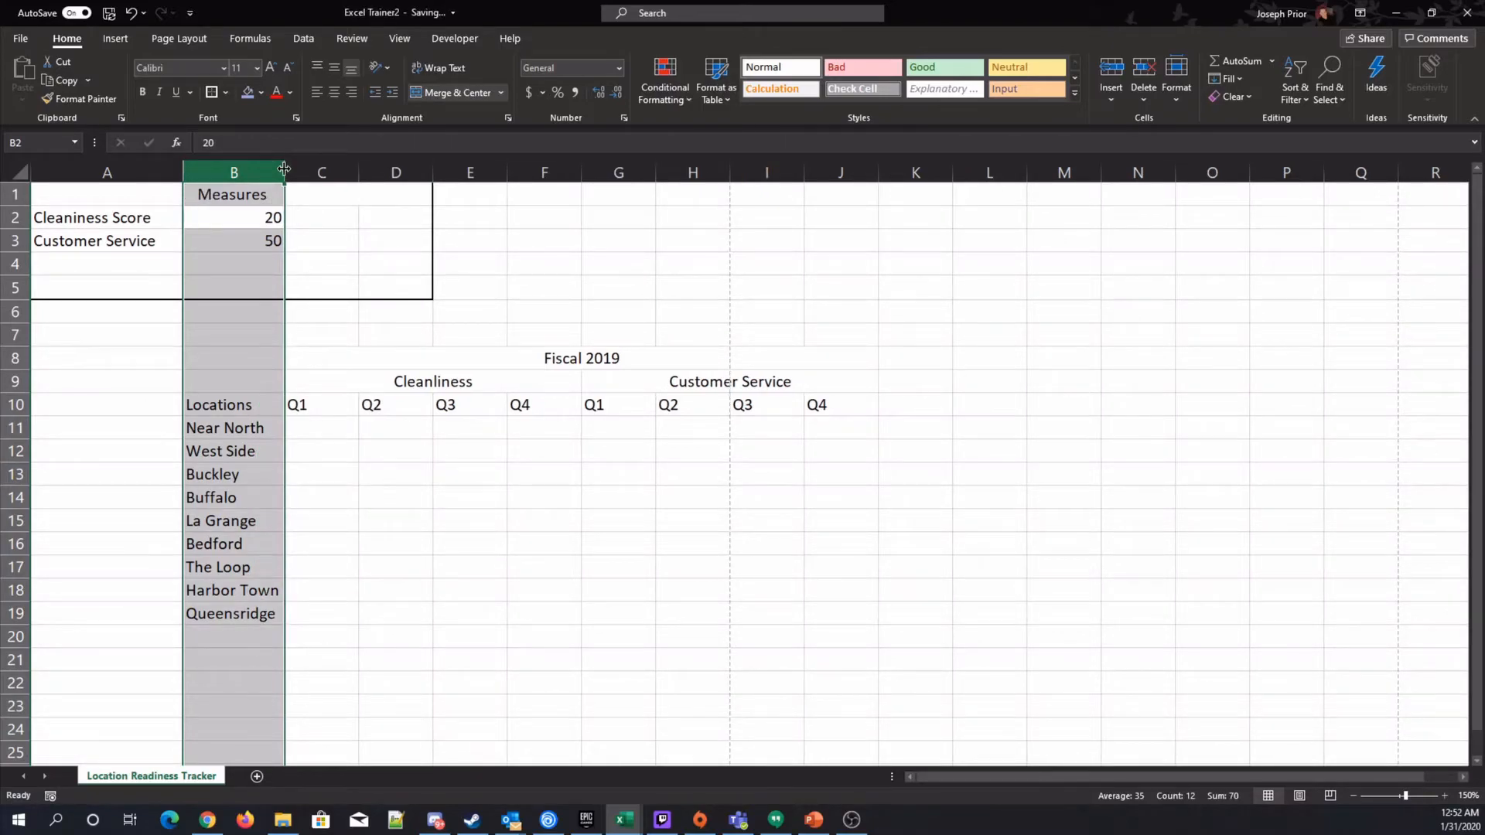
left_click(468, 544)
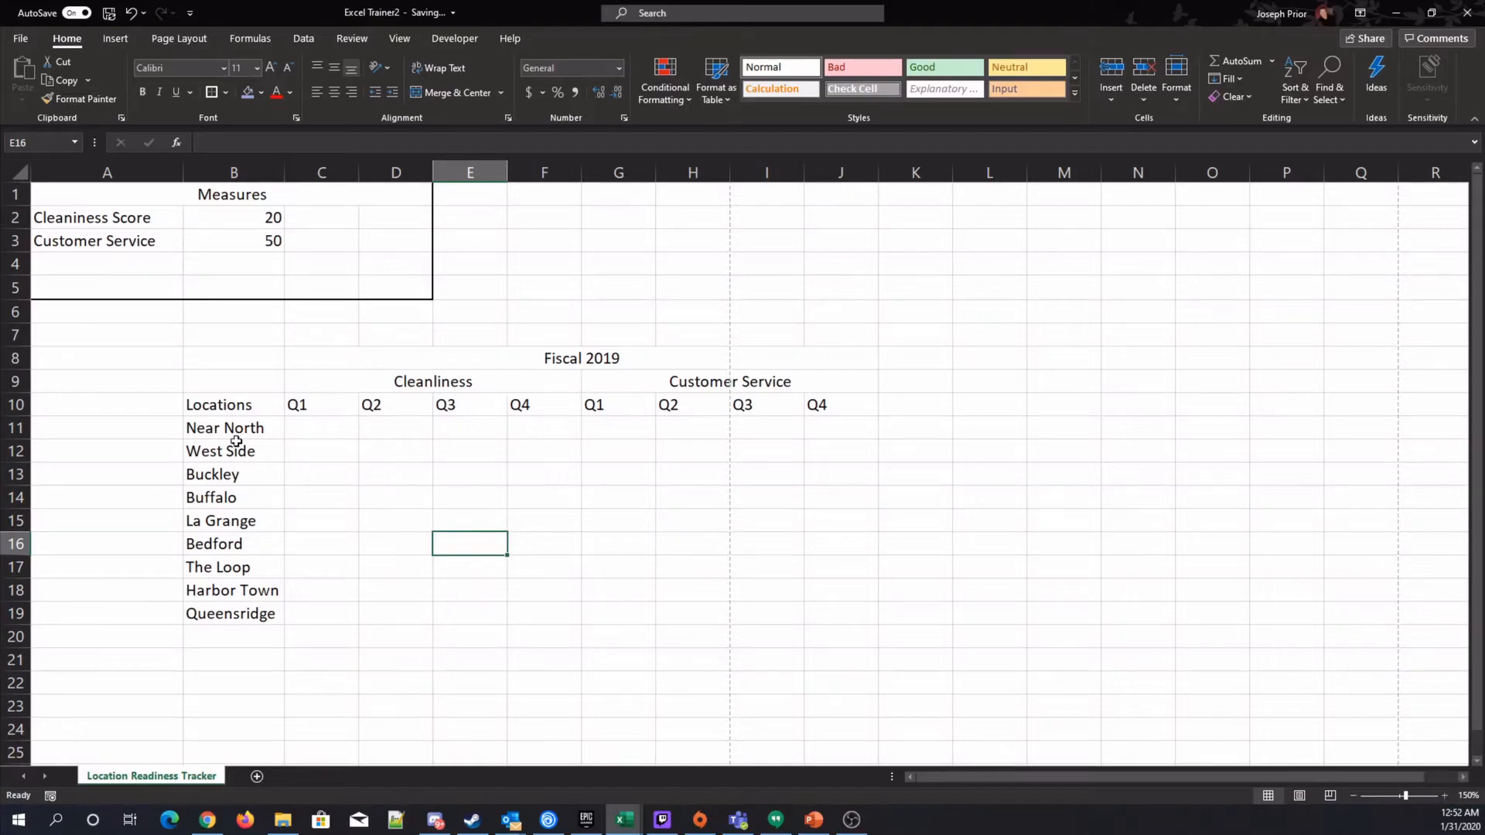
Delete the empty row 7 between the measures box and the Fiscal 2019 heading.
left_click(15, 335)
right_click(17, 336)
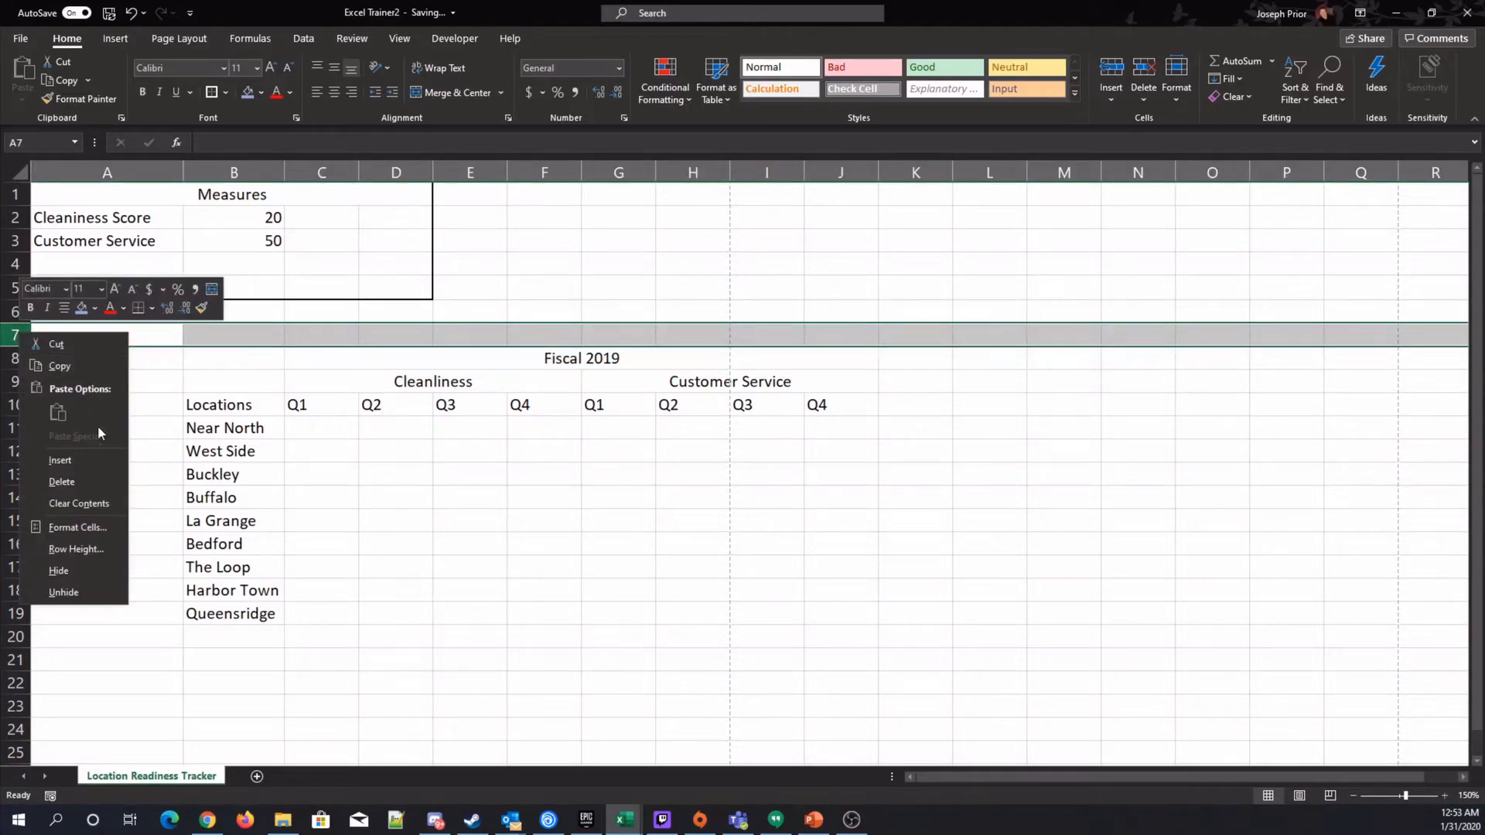
key("Escape")
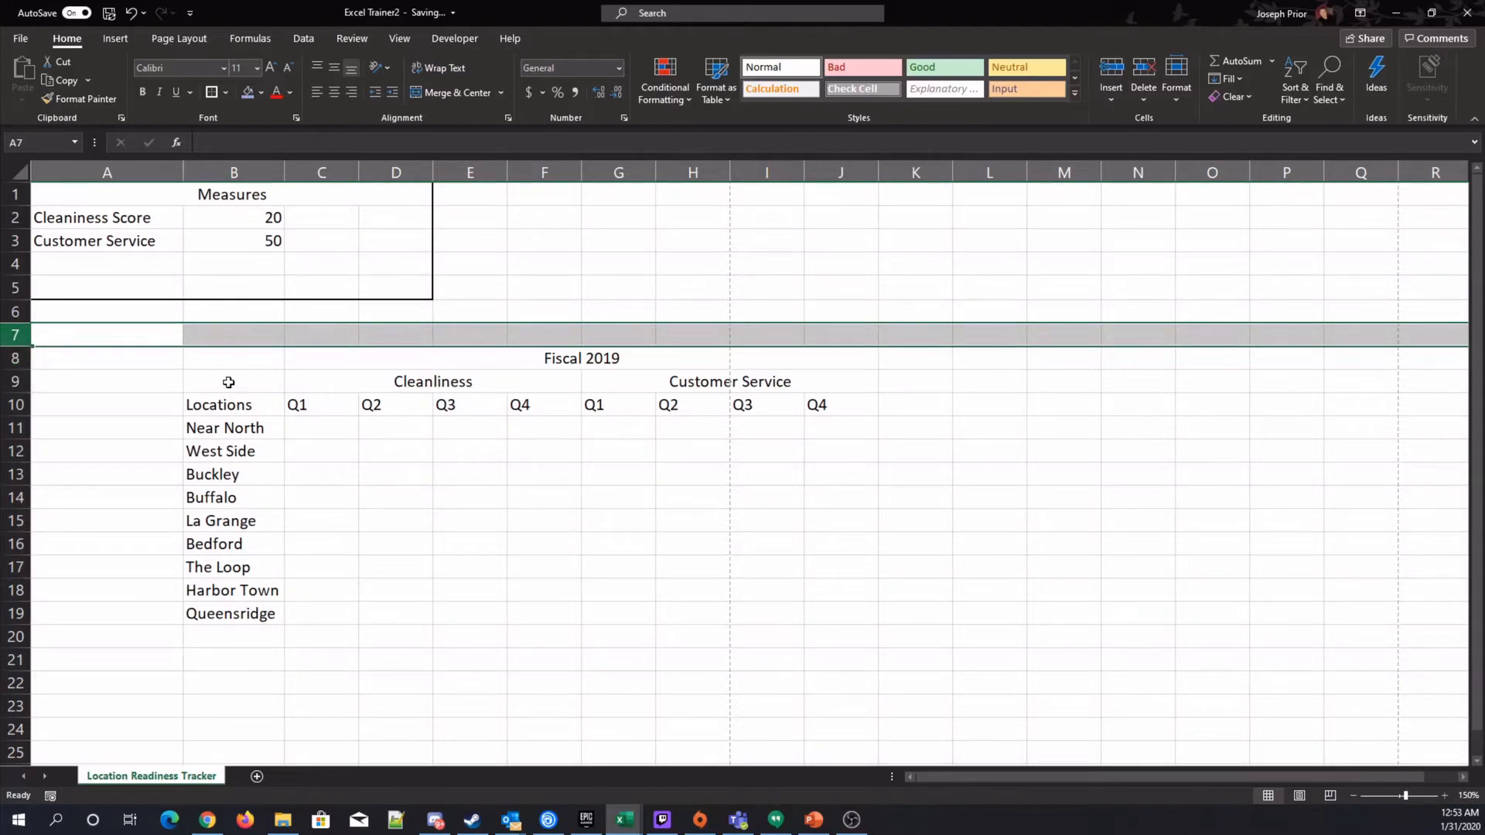
left_click(17, 314)
left_click(18, 330)
left_click(17, 310)
left_click(17, 333)
right_click(18, 334)
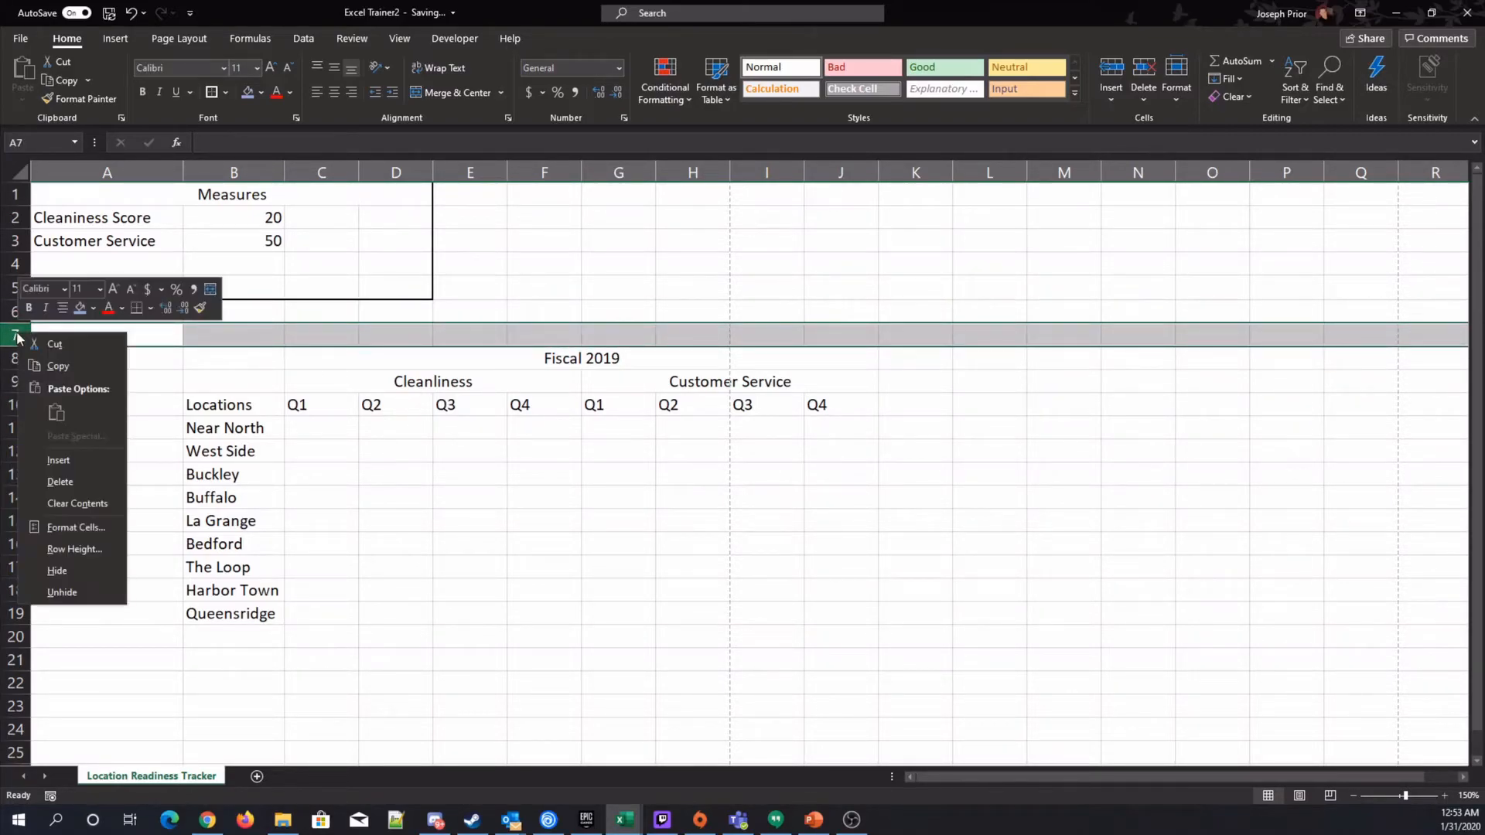
left_click(74, 481)
left_click(619, 545)
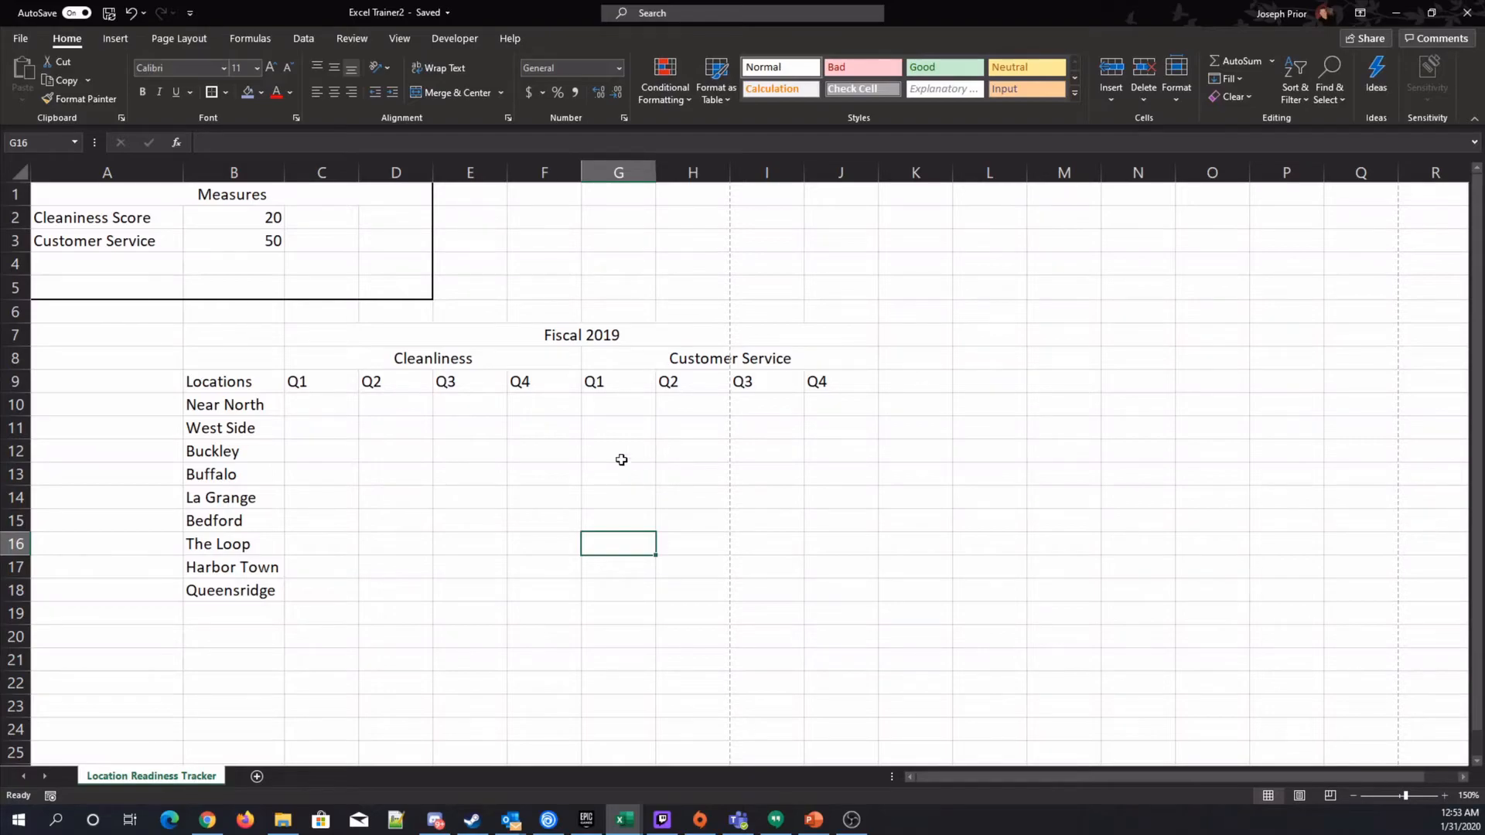
left_click(610, 377)
right_click(610, 378)
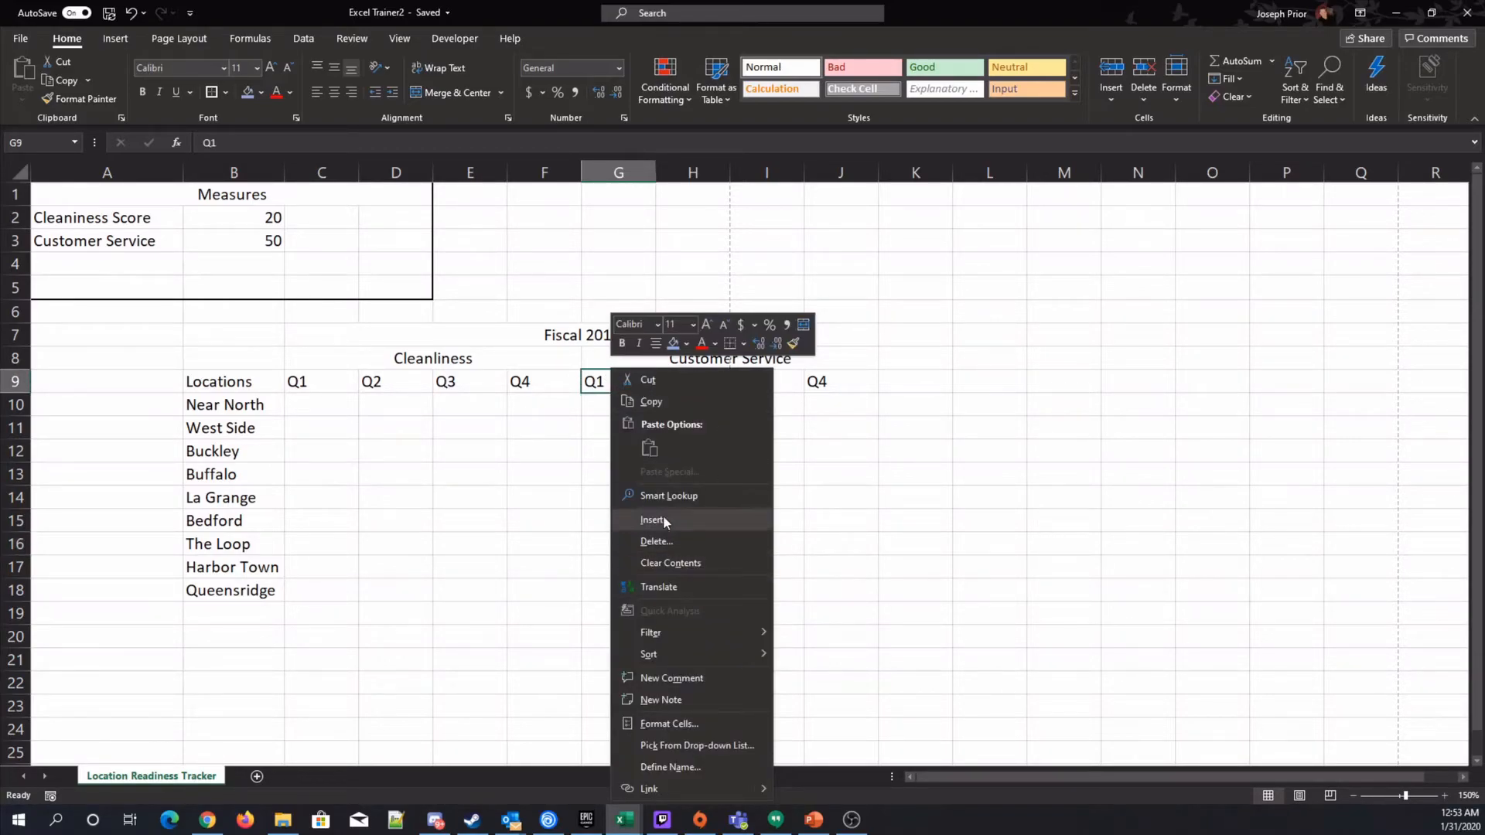
left_click(652, 541)
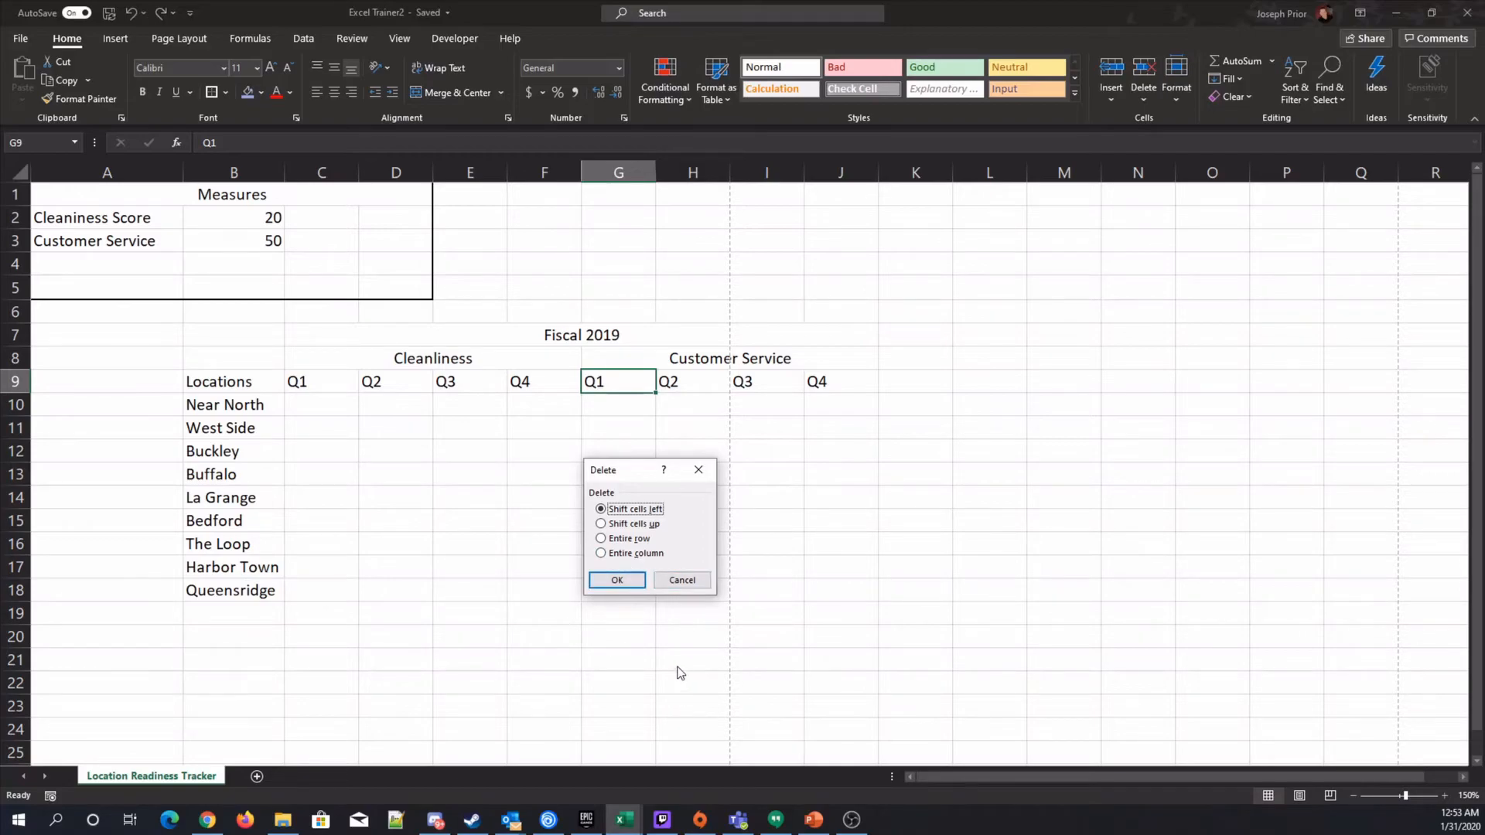
left_click(683, 580)
left_click(691, 575)
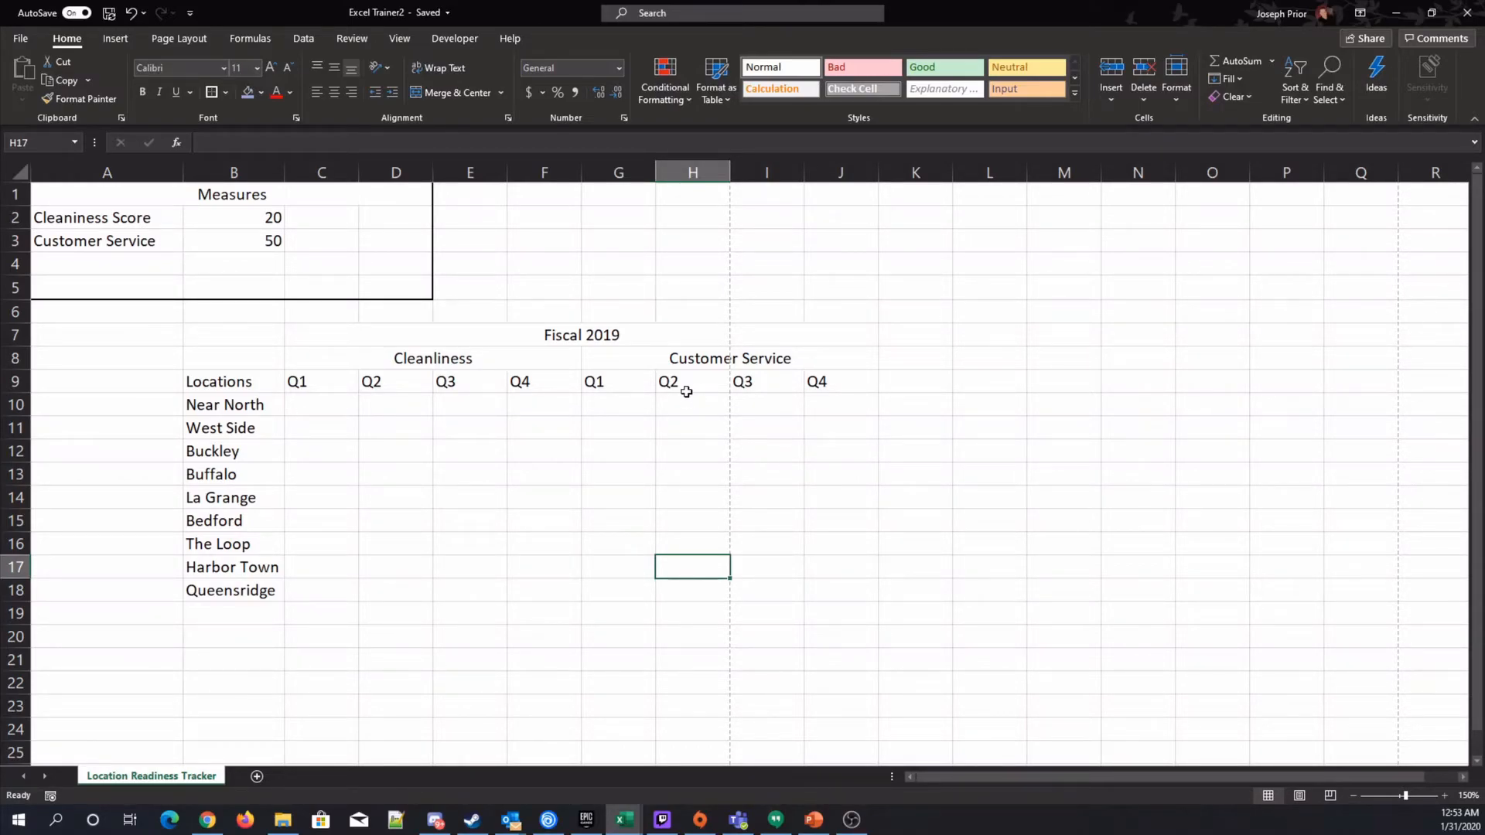
left_click(622, 379)
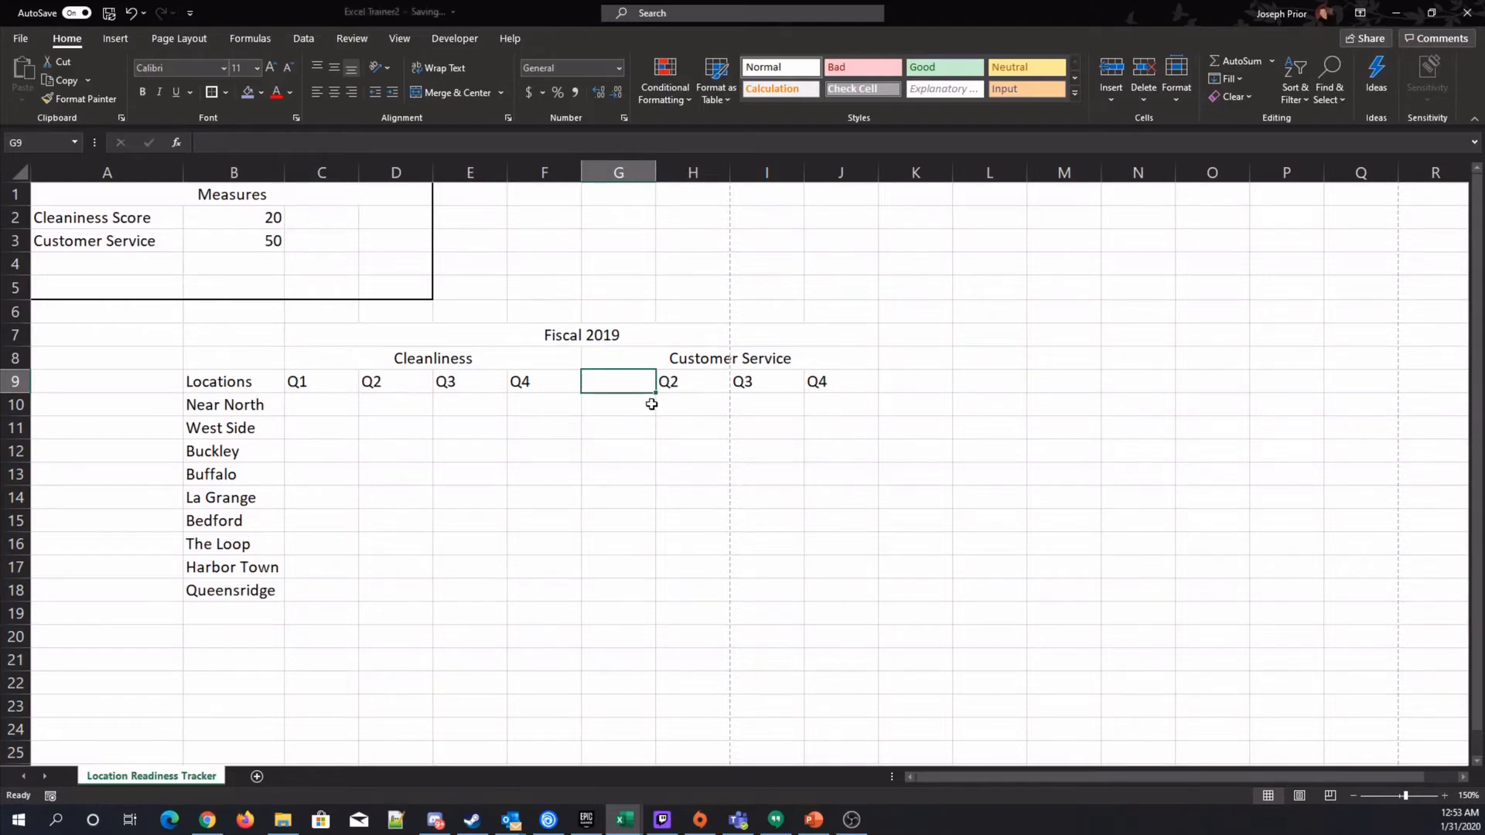
left_click(652, 404)
key("Up")
left_click(652, 404)
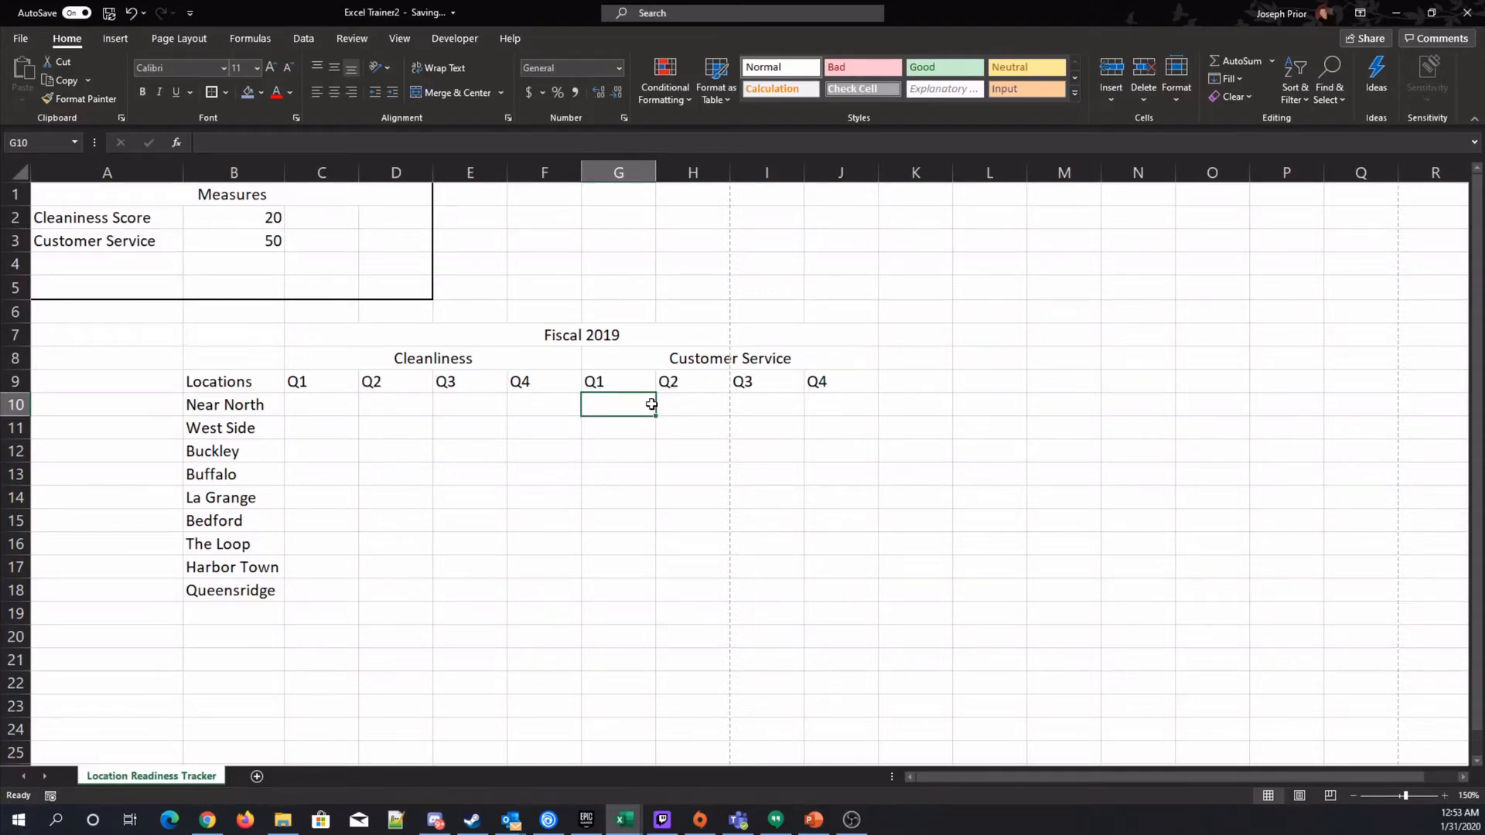
key("Left")
key("Left")
key("Left")
key("Left")
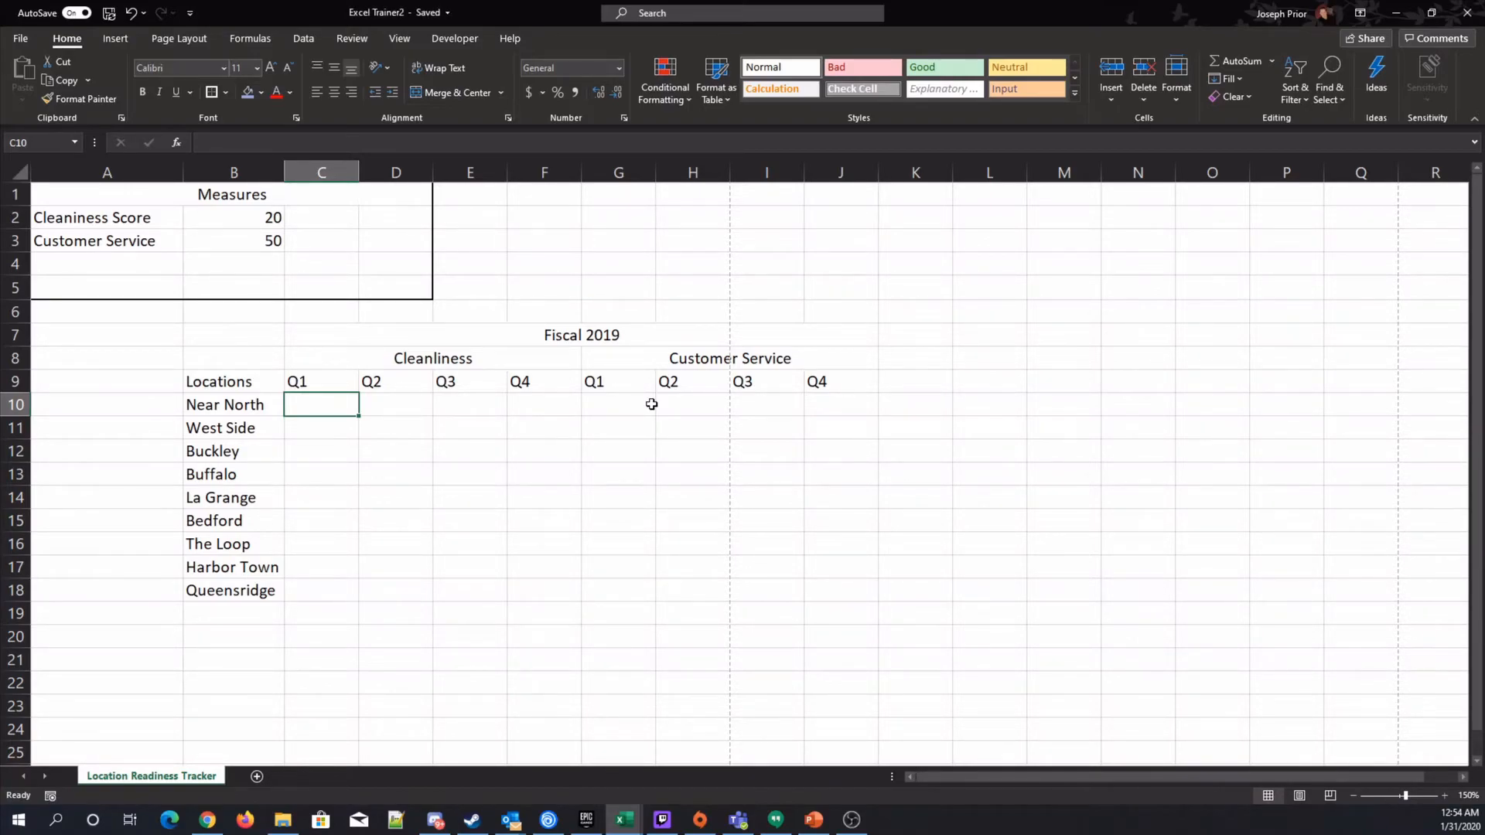
left_click(321, 172)
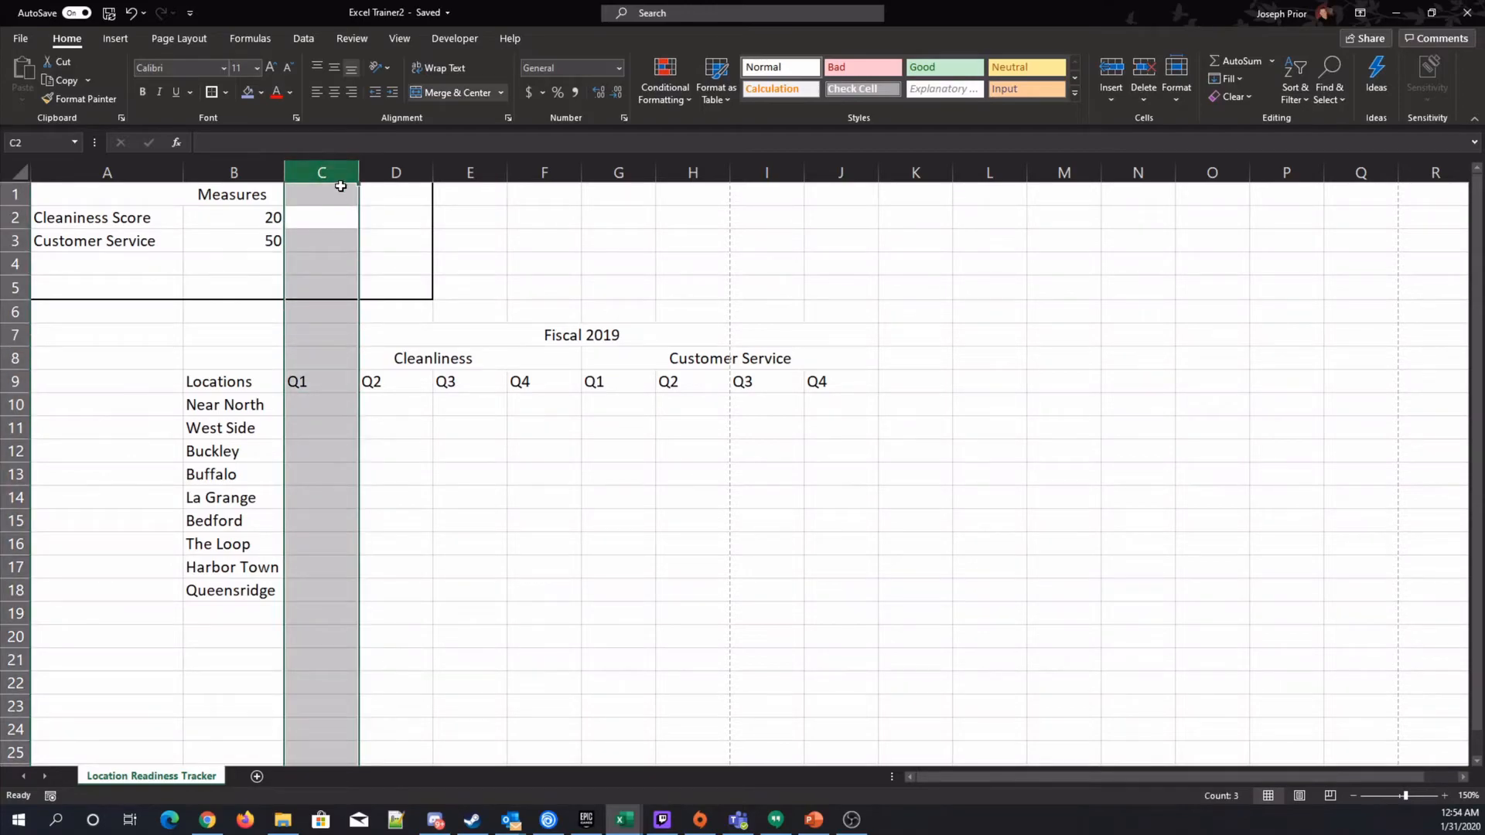
left_click(15, 405)
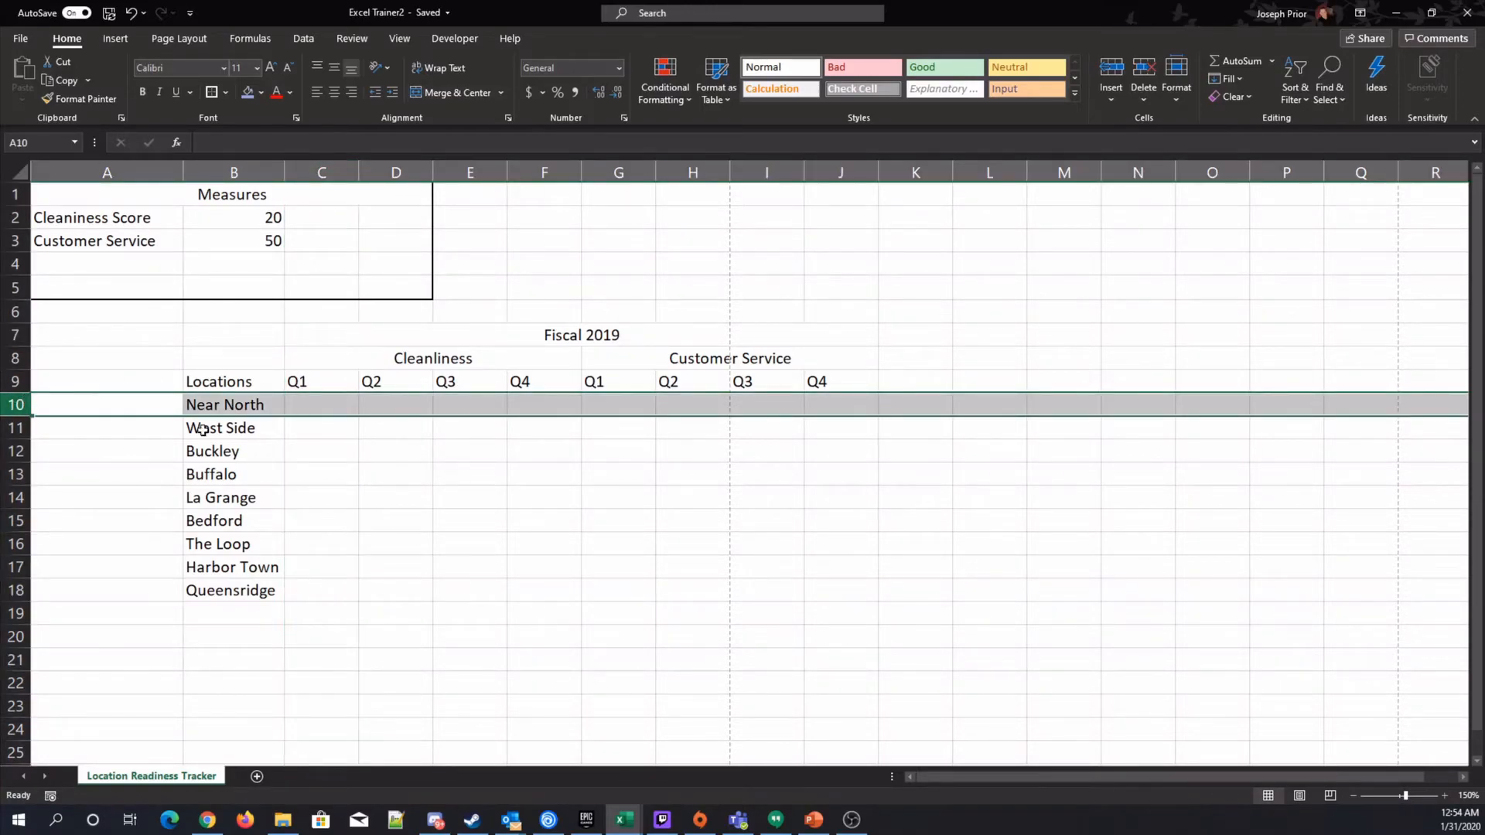
left_click(385, 534)
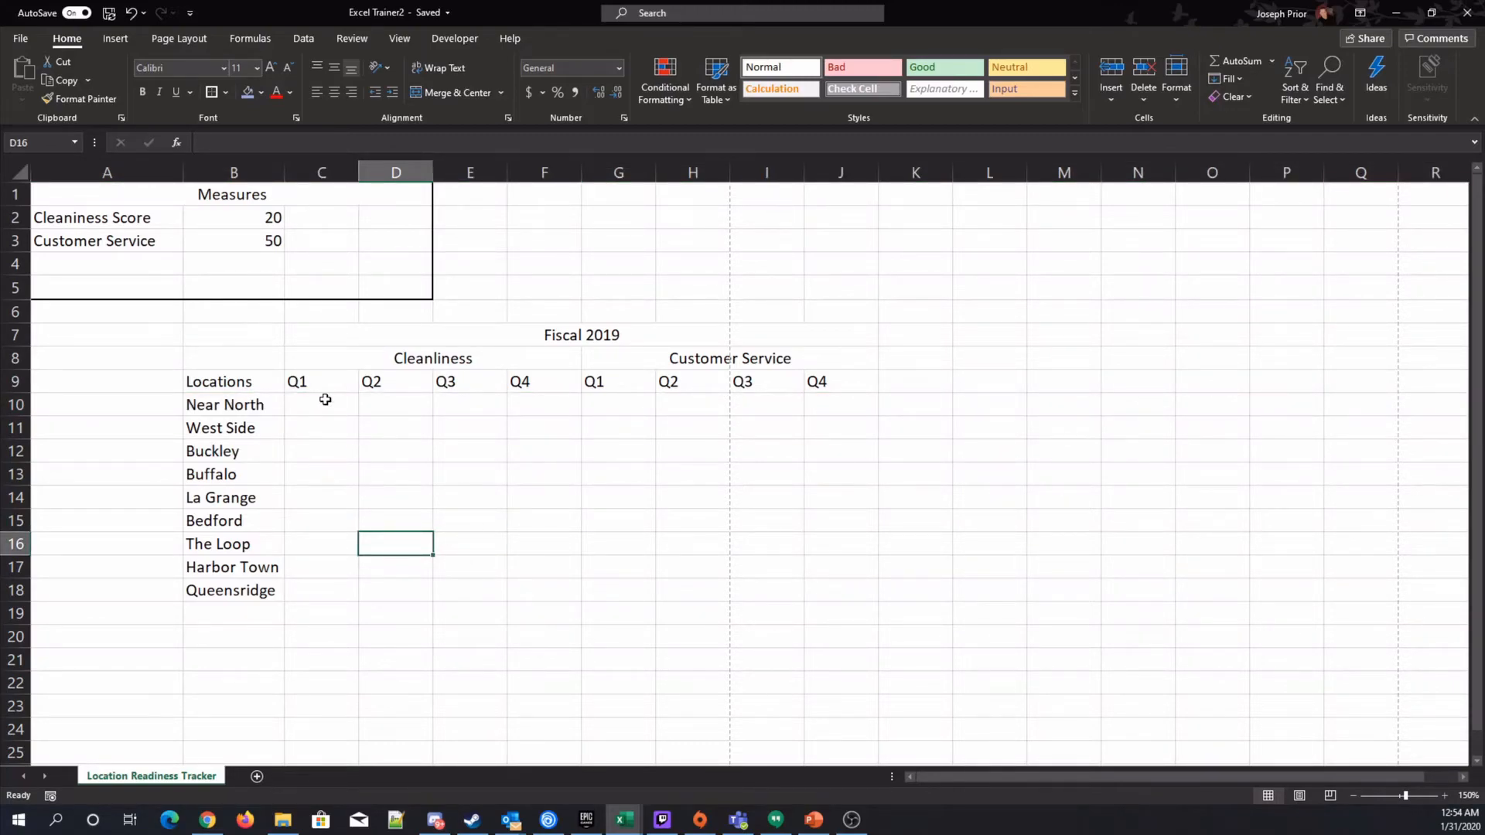
left_click(327, 403)
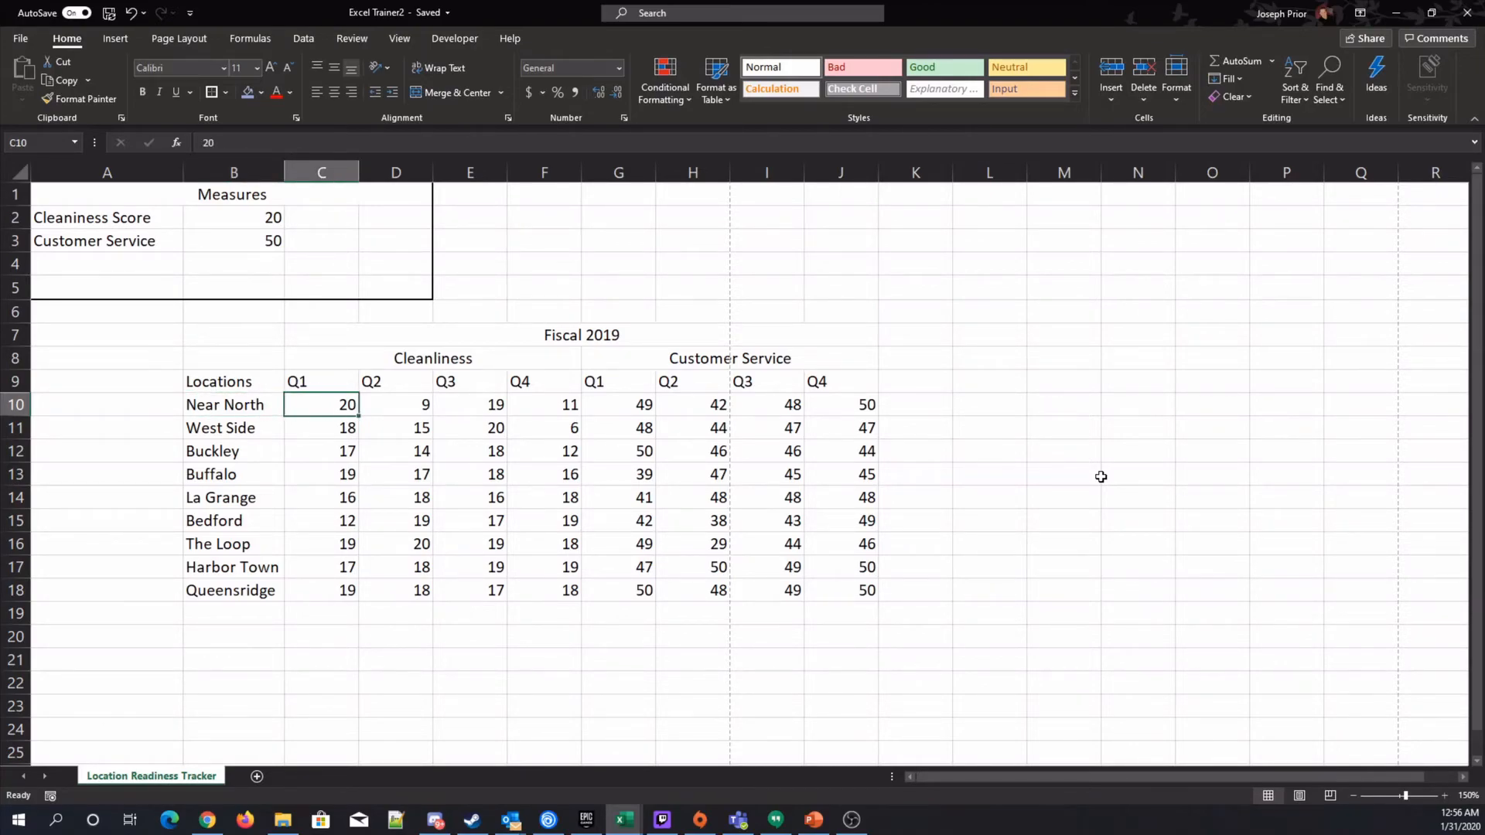
Enter 20 as Near North's Q1 Cleanliness score in C10.
type("20")
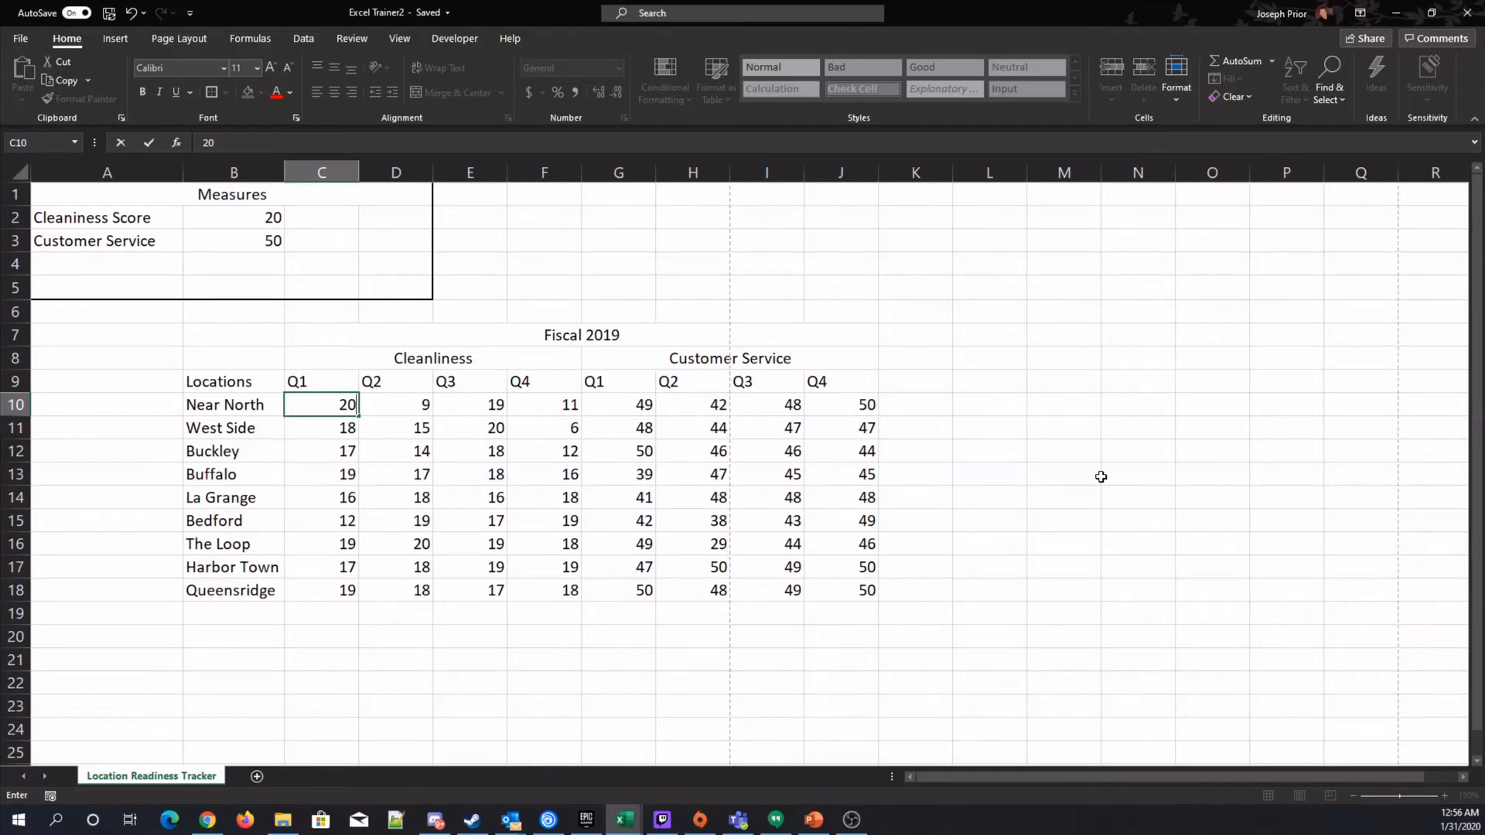
key("Return")
key("Up")
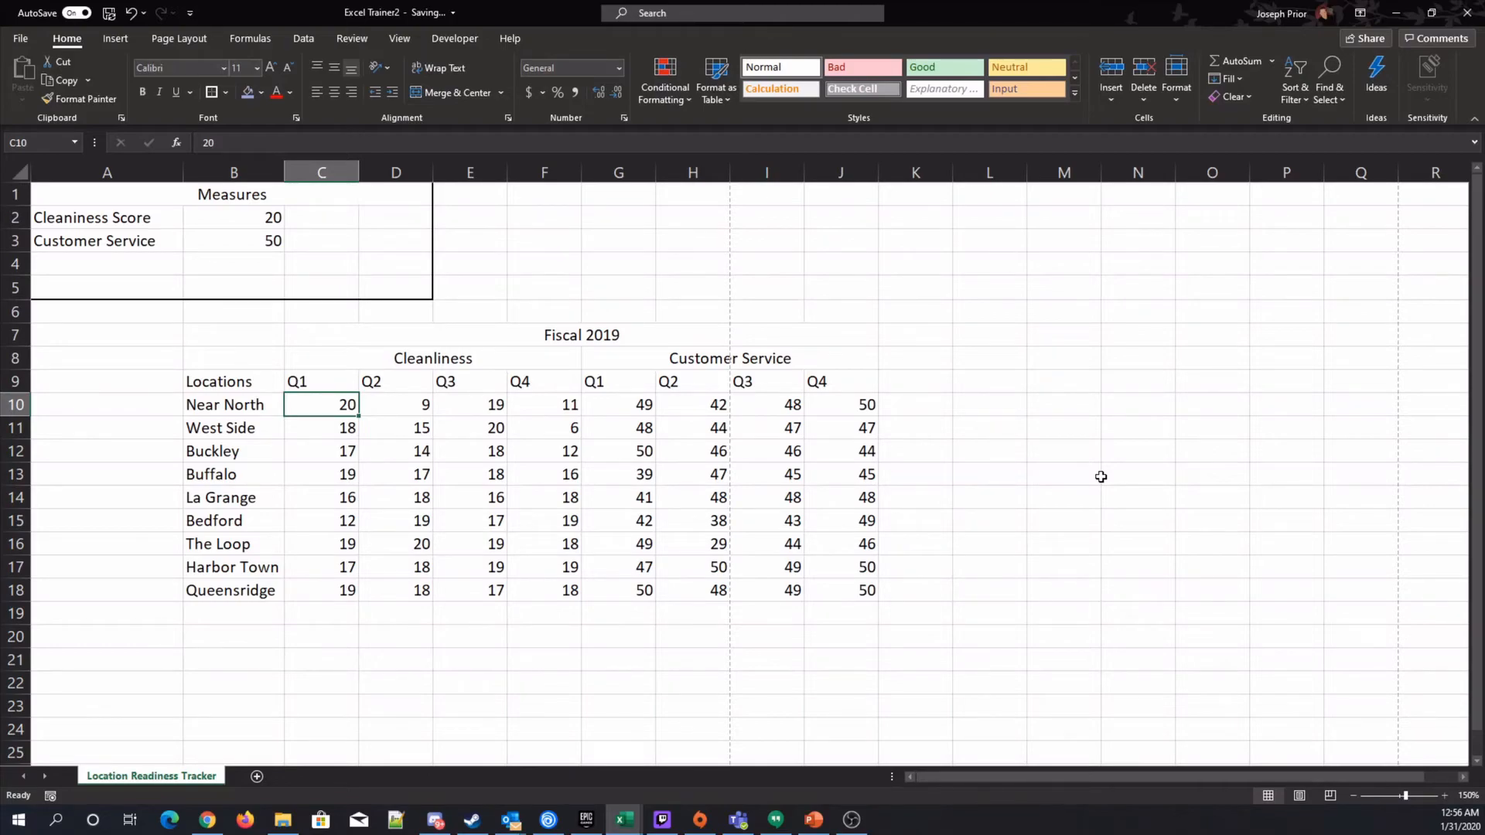
key("Right")
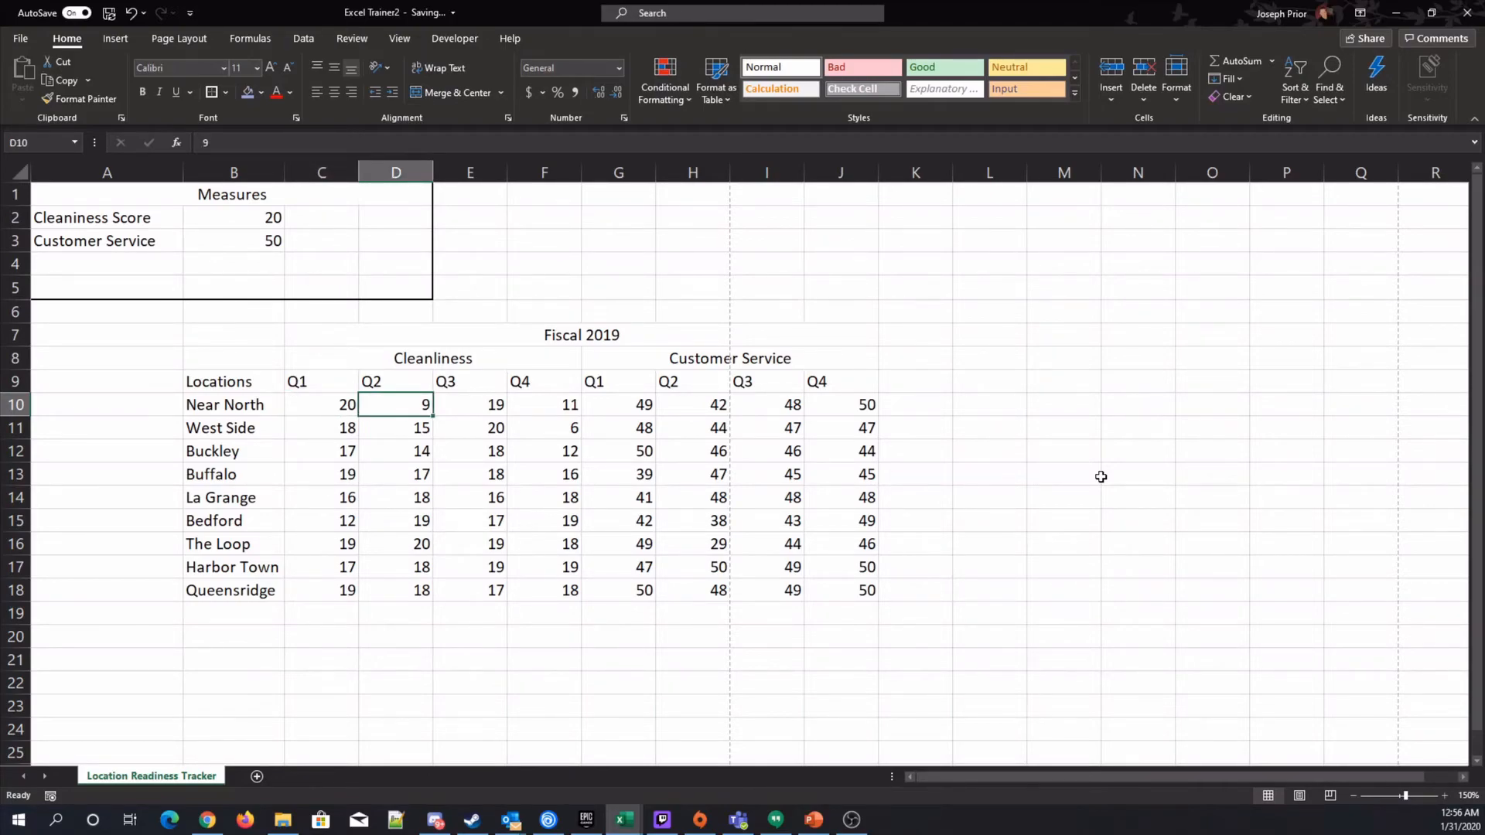
key("Left")
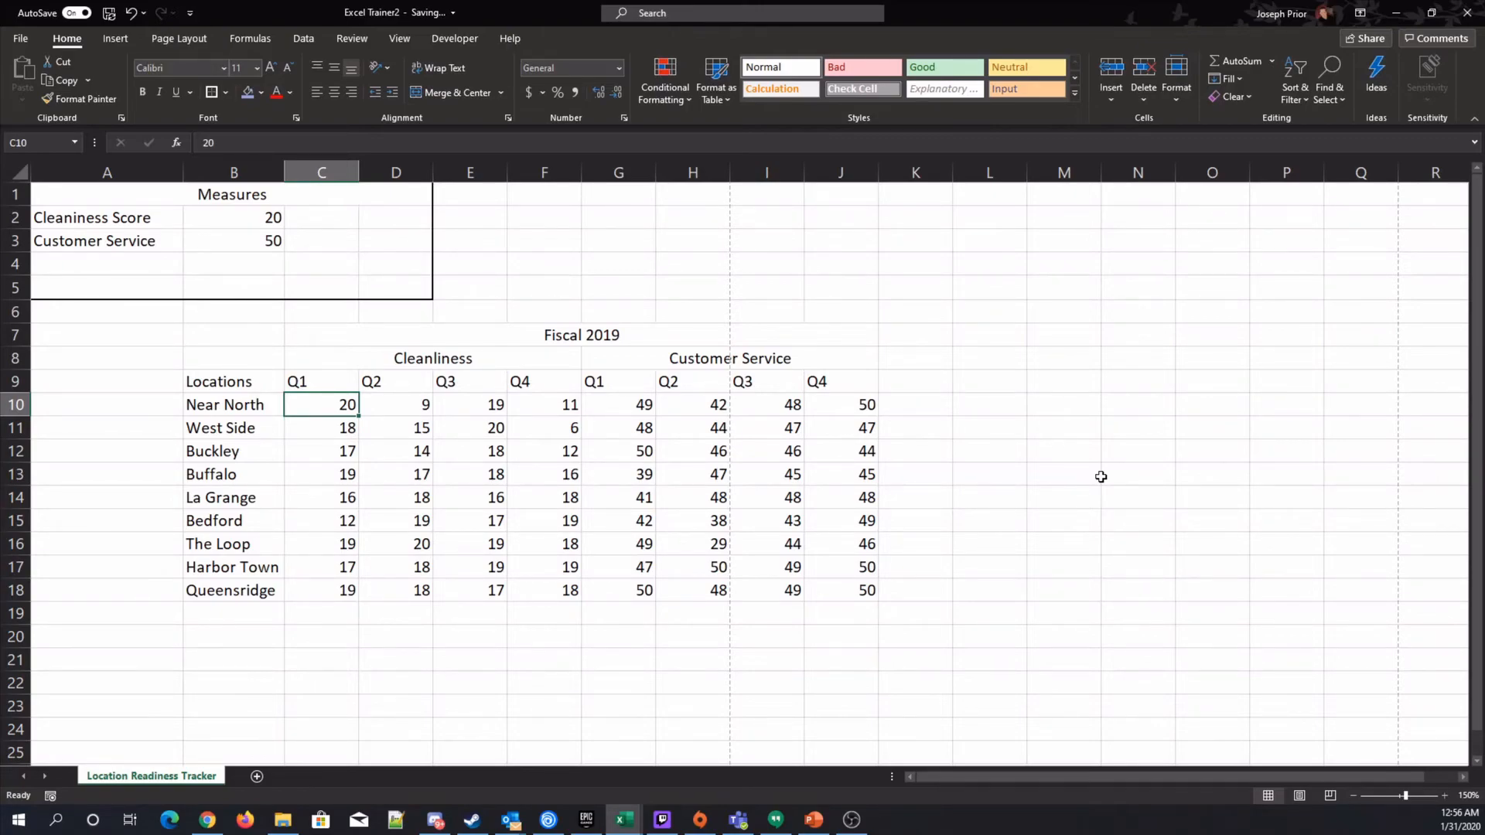
key("Down")
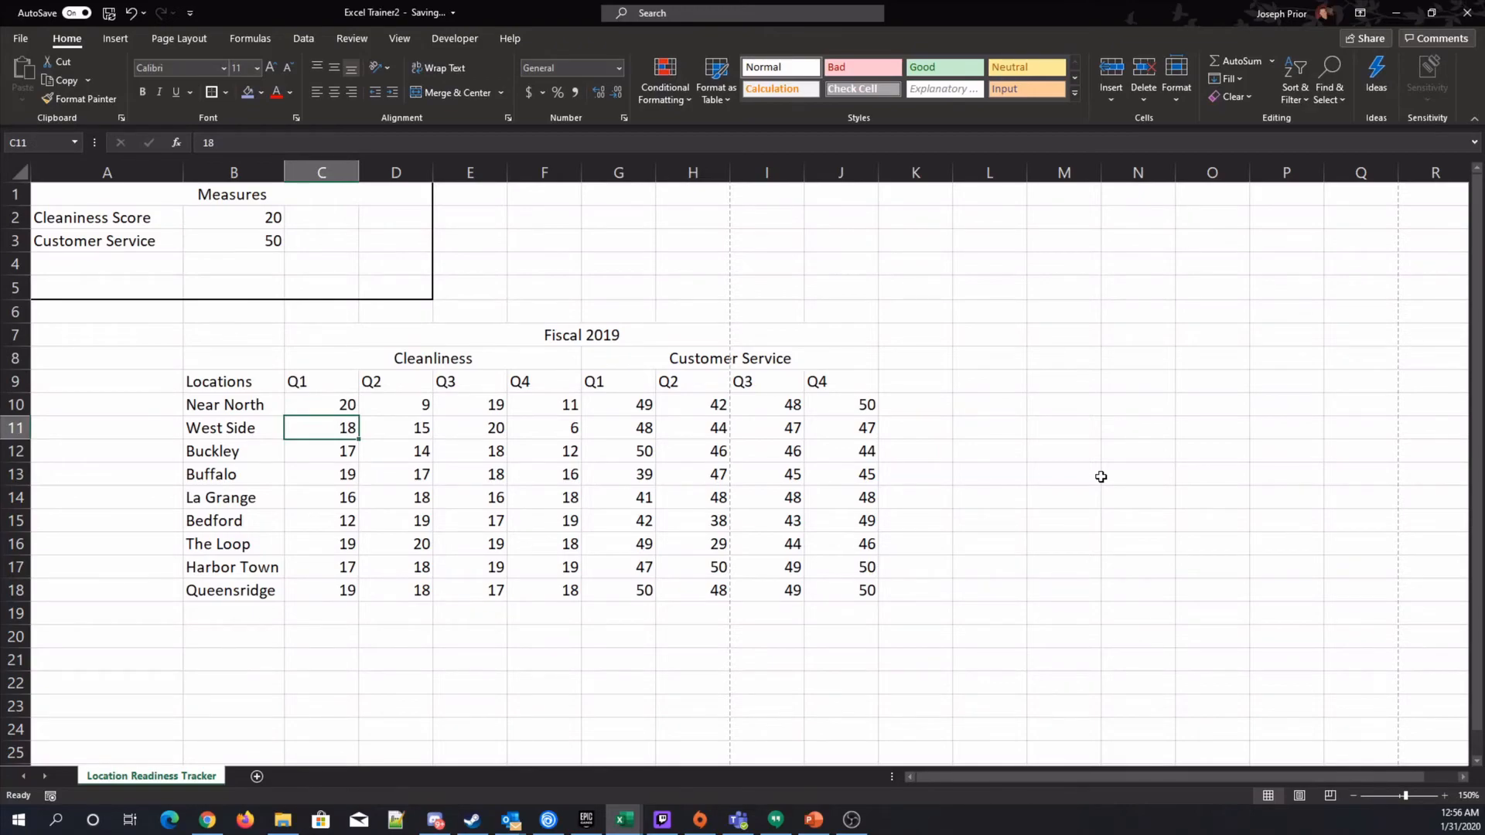
key("Up")
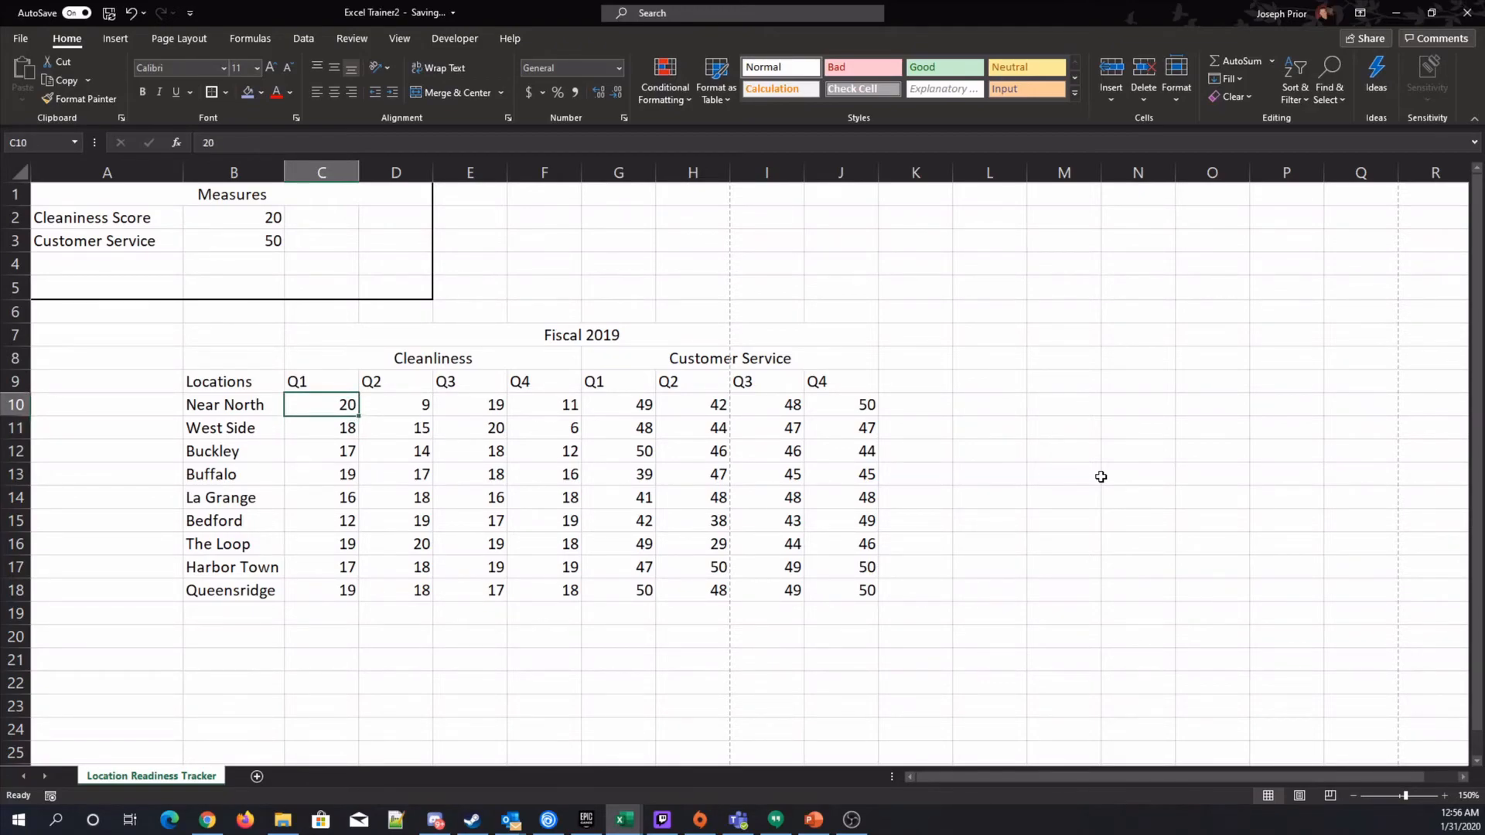
key("Right")
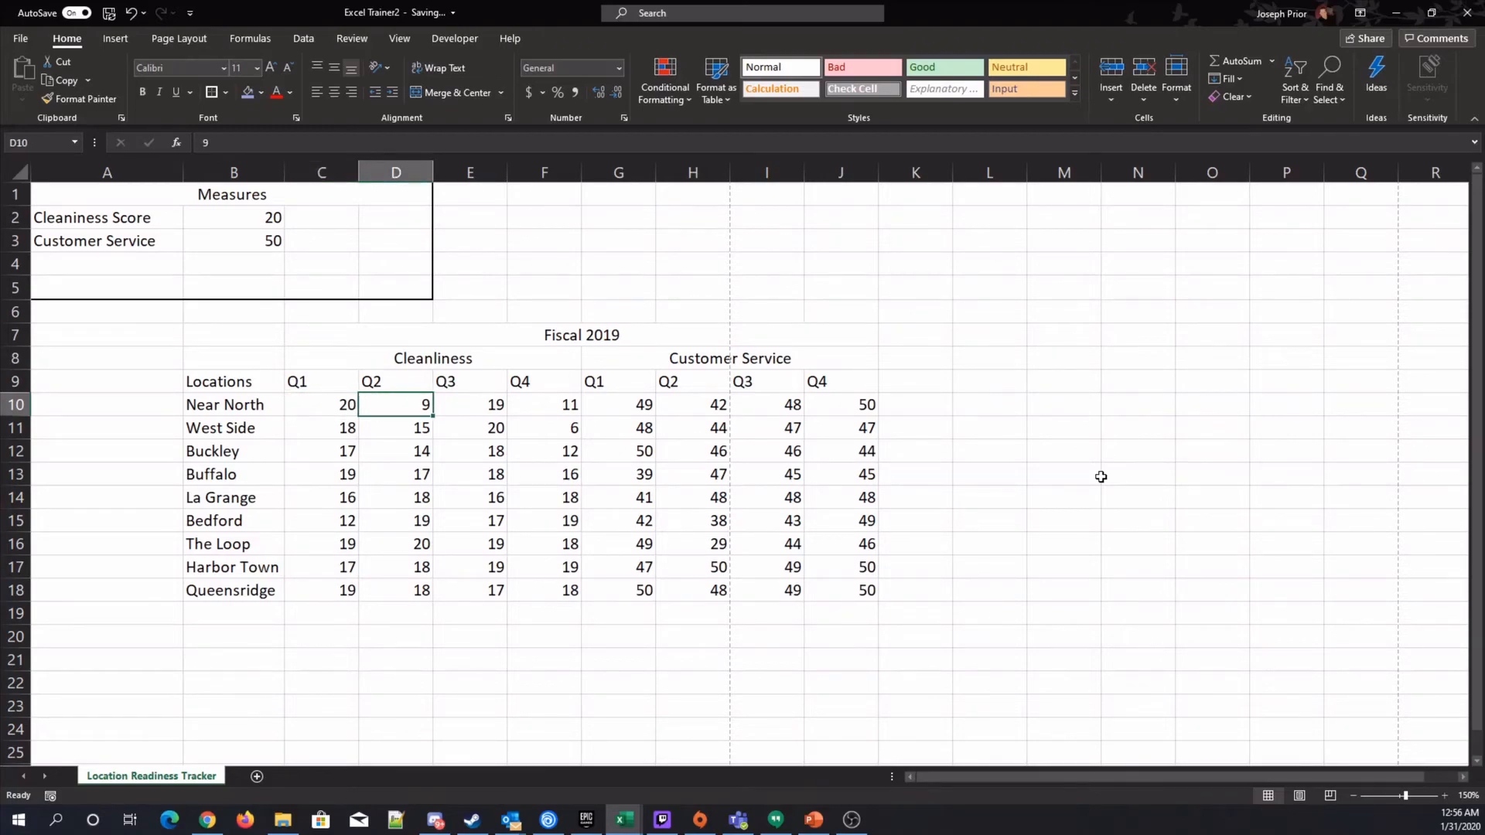
key("Left")
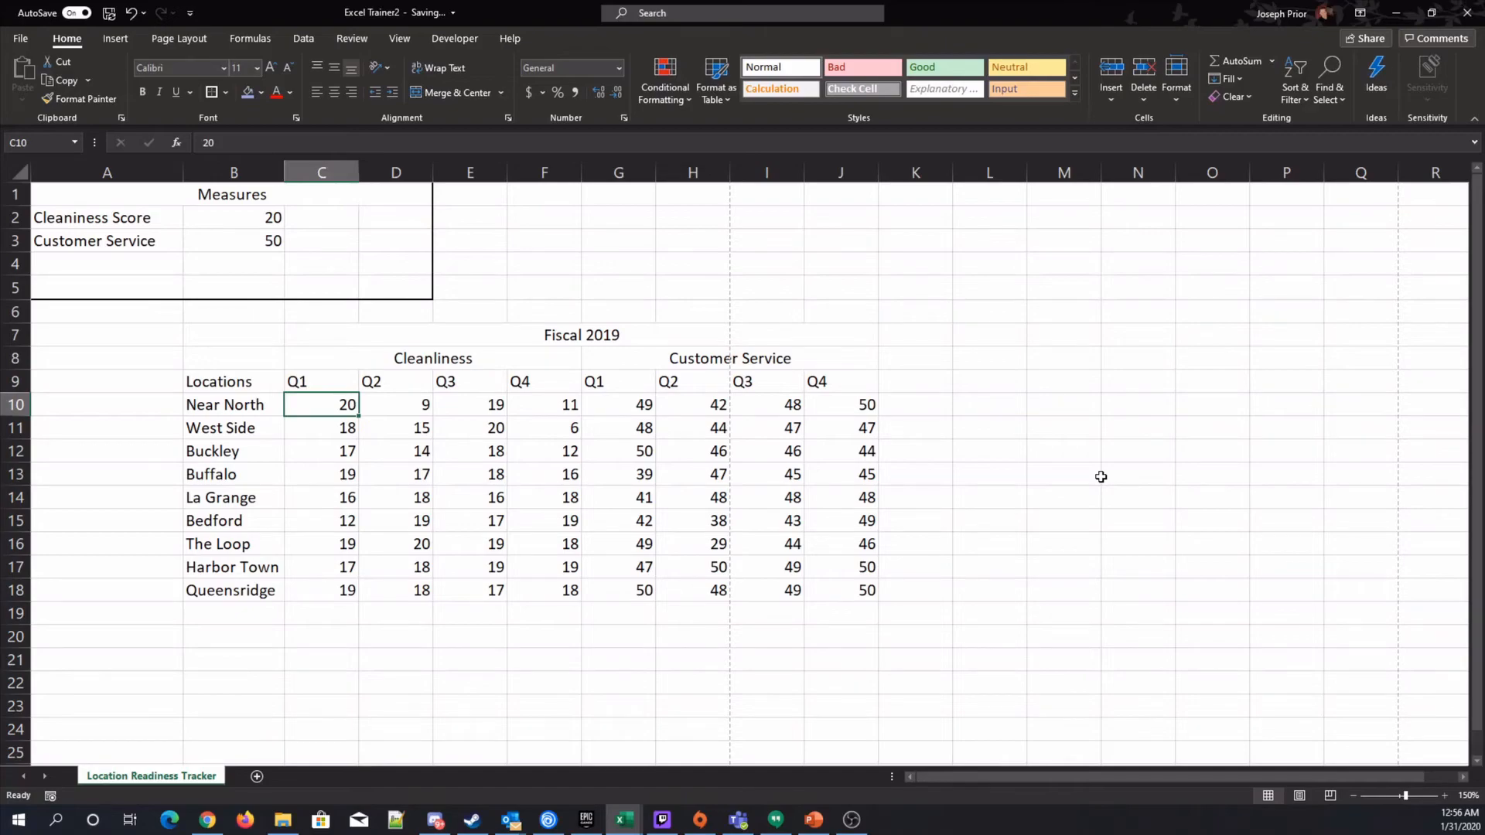
Enter 19 as Buffalo's Q1 Cleanliness score in C13.
left_click(478, 467)
left_click(343, 487)
left_click(563, 456)
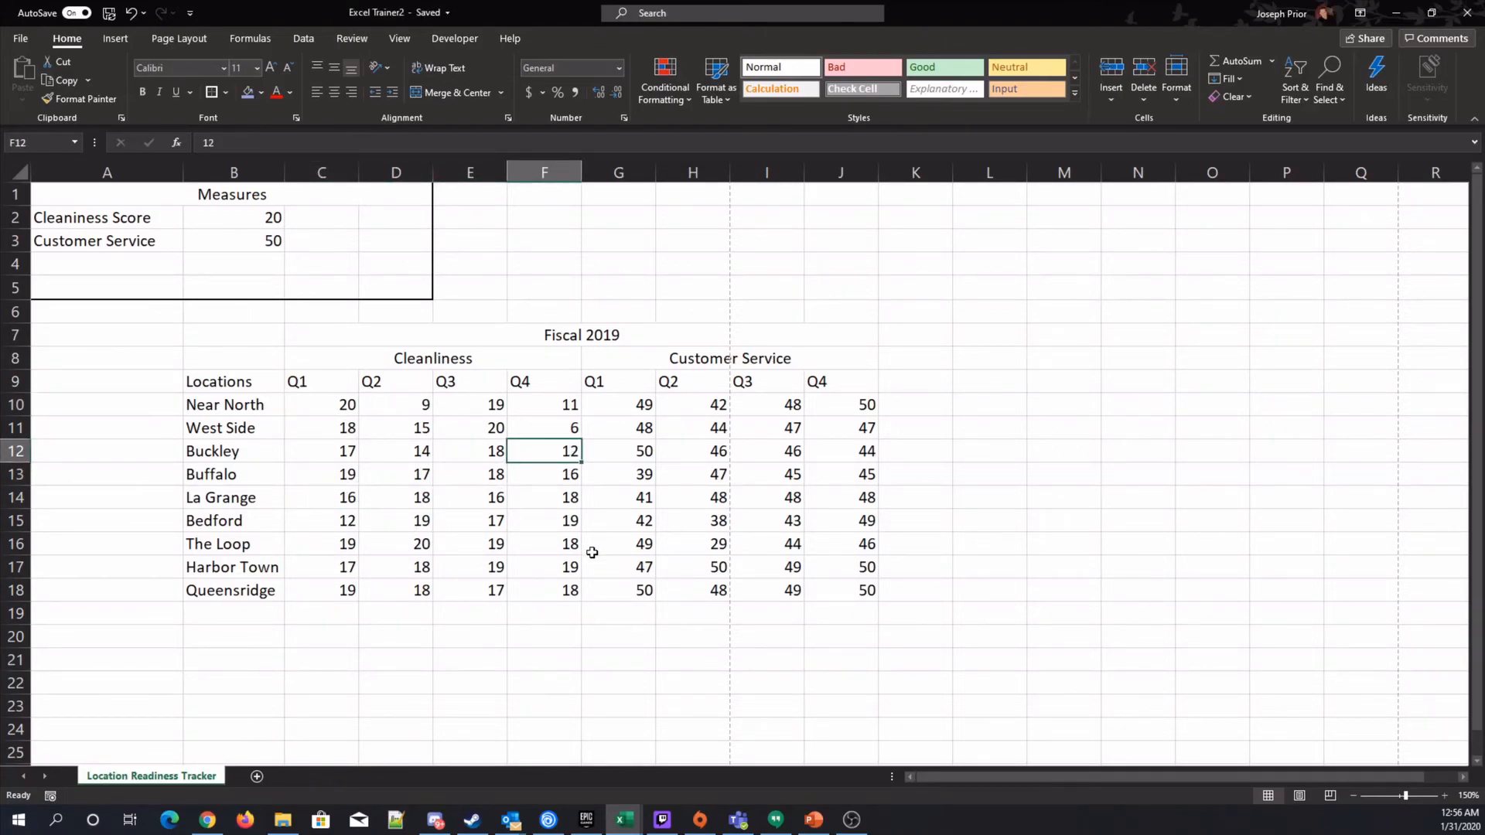
key("Left")
key("Left")
key("Left")
key("Up")
key("Up")
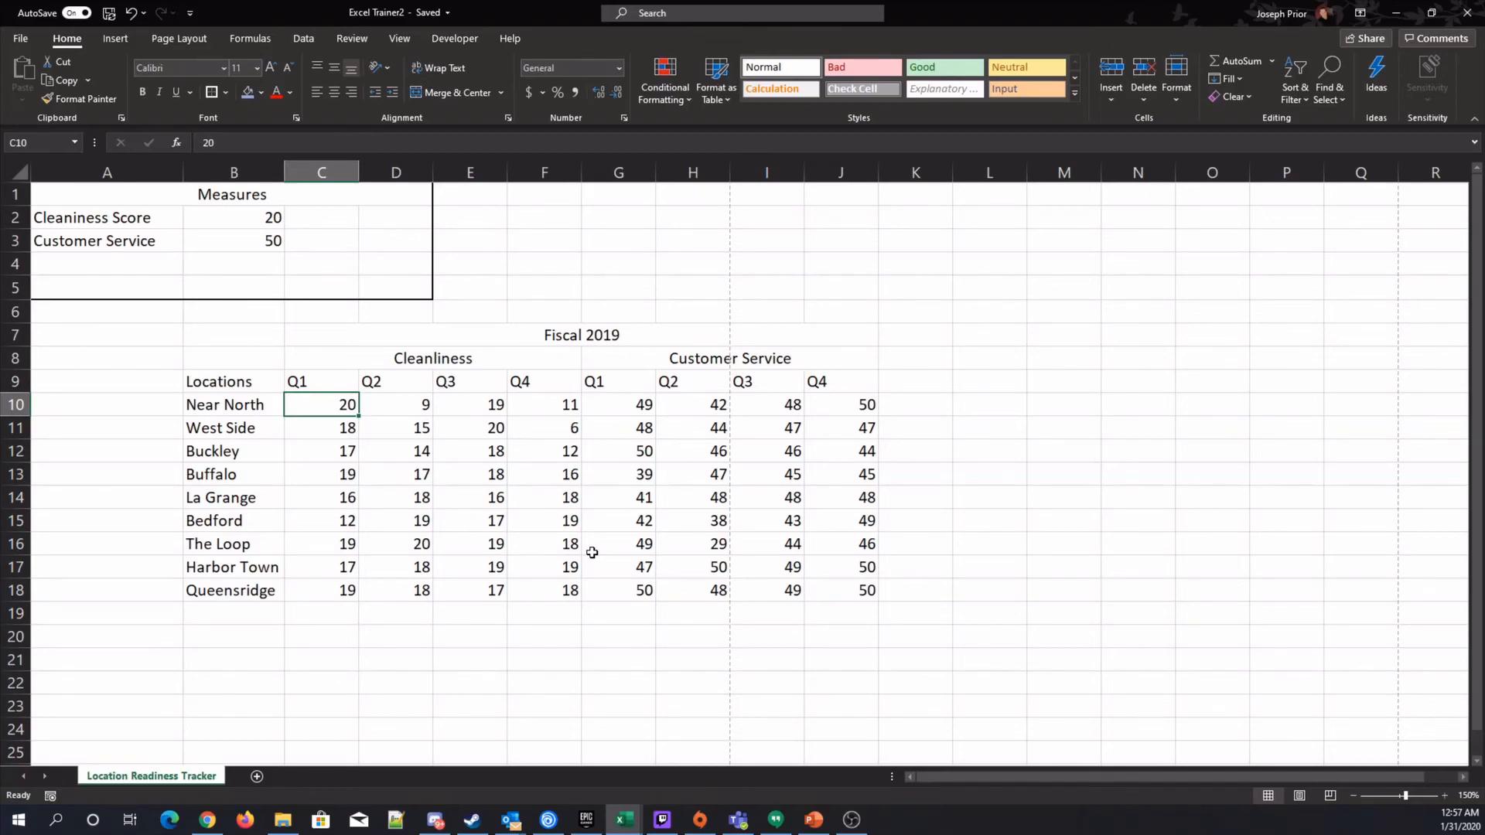
left_click(304, 432)
left_click(321, 452)
left_click(329, 476)
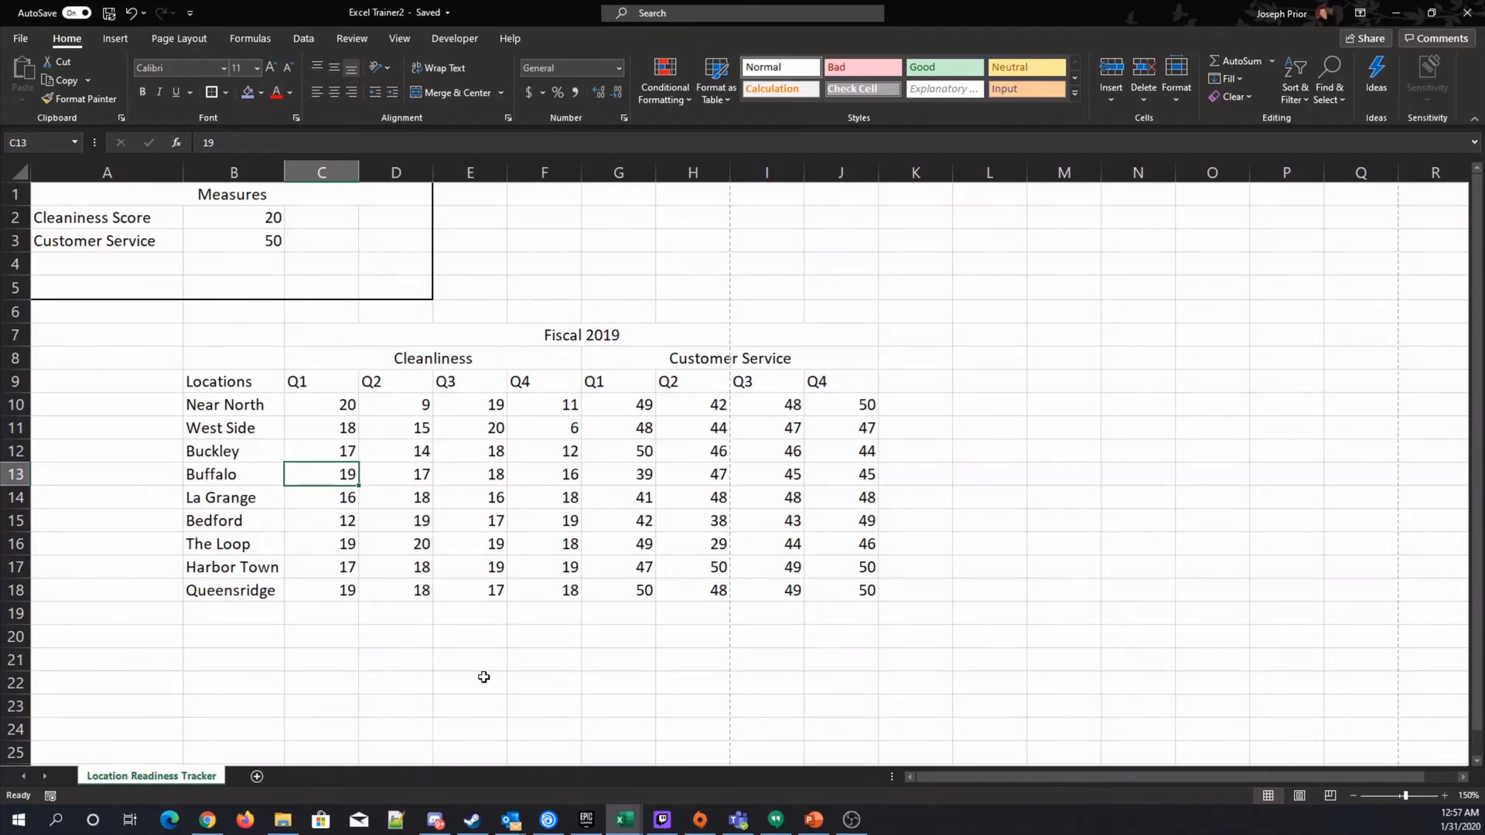
type("19")
key("Return")
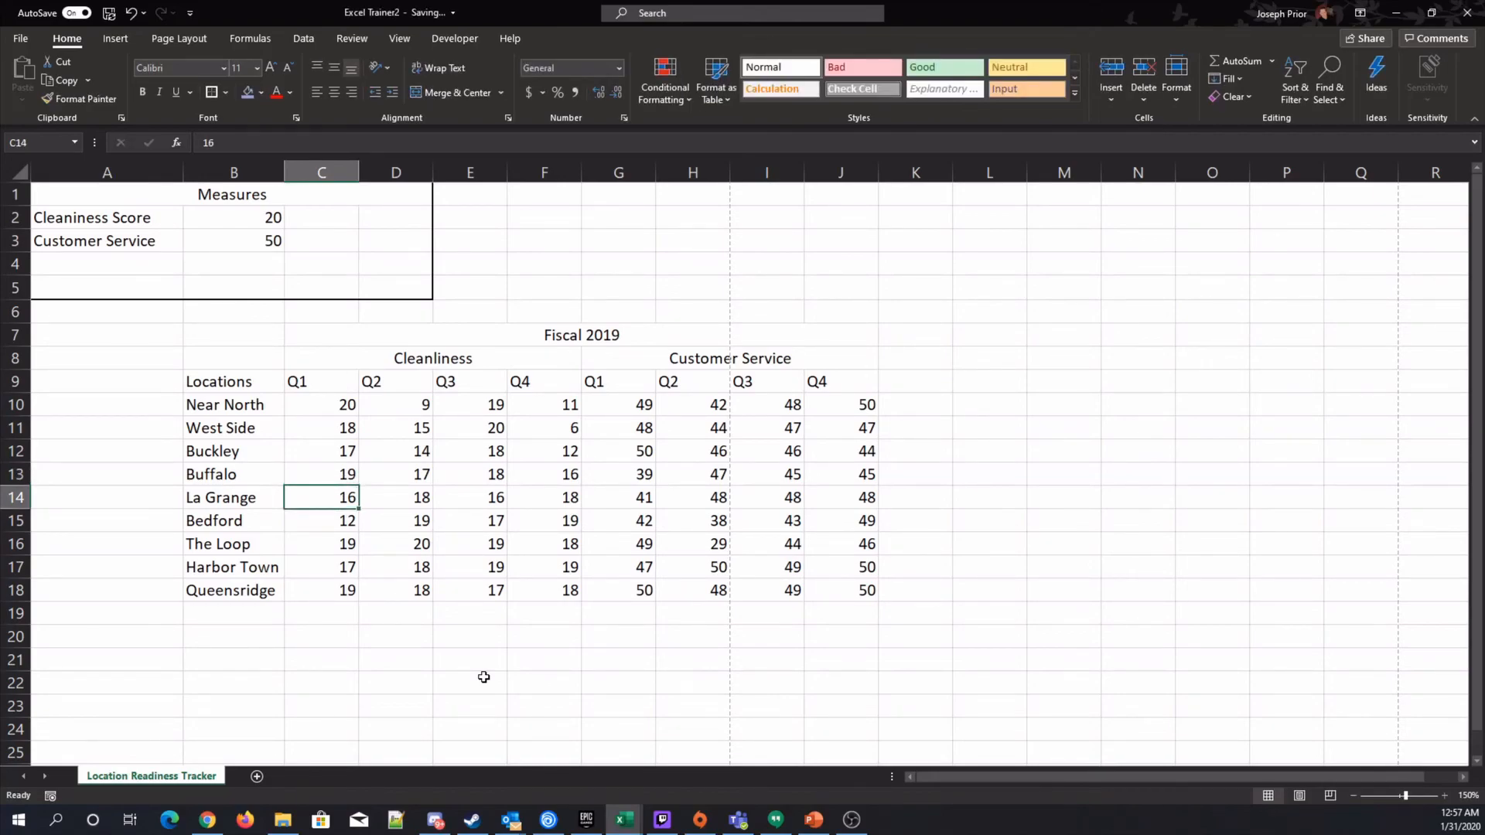
Enter 16 for La Grange and 12 for Bedford in the Q1 Cleanliness column.
type("16")
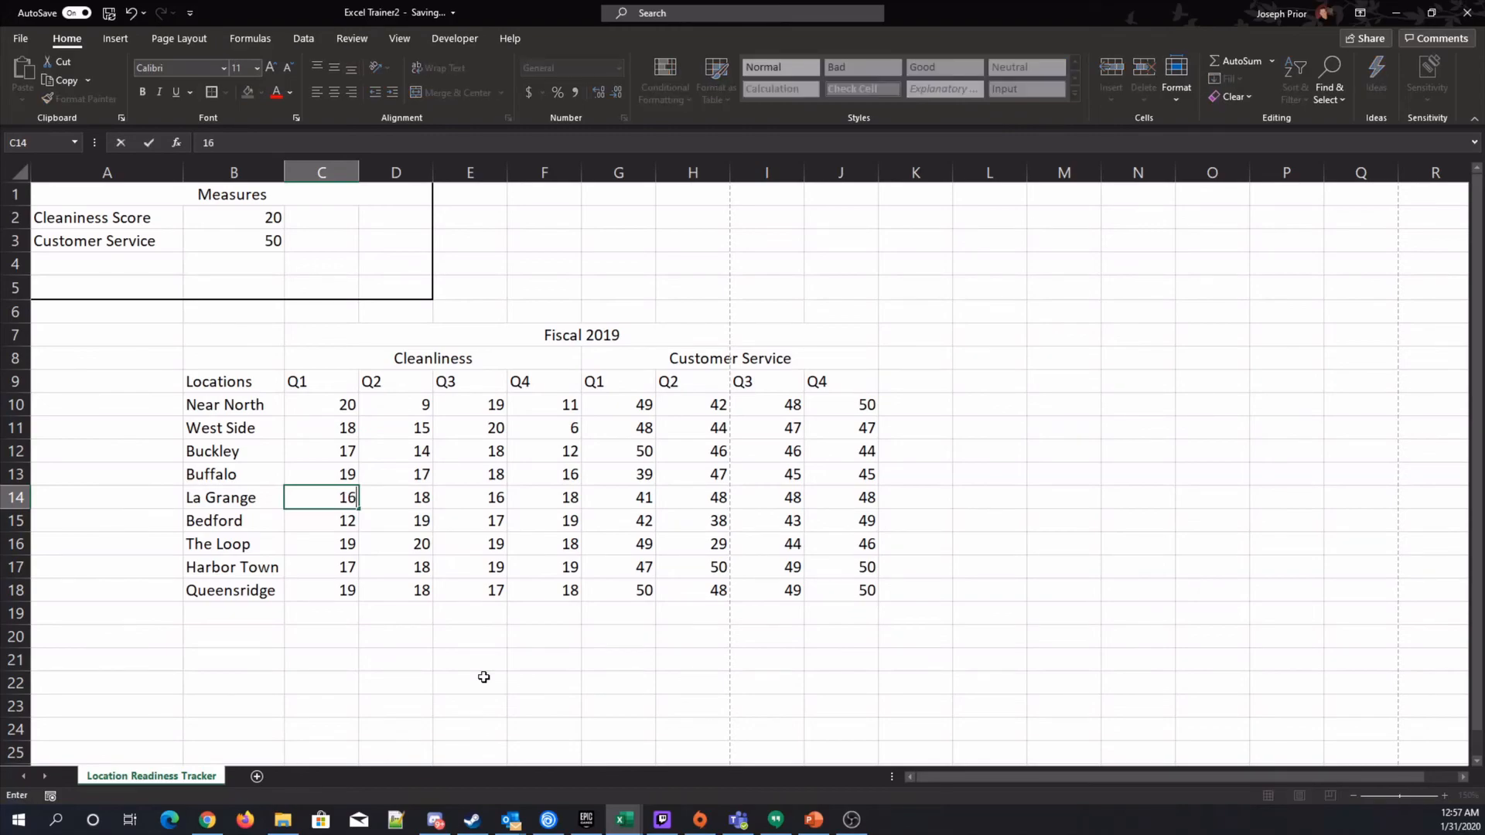
key("Return")
type("122")
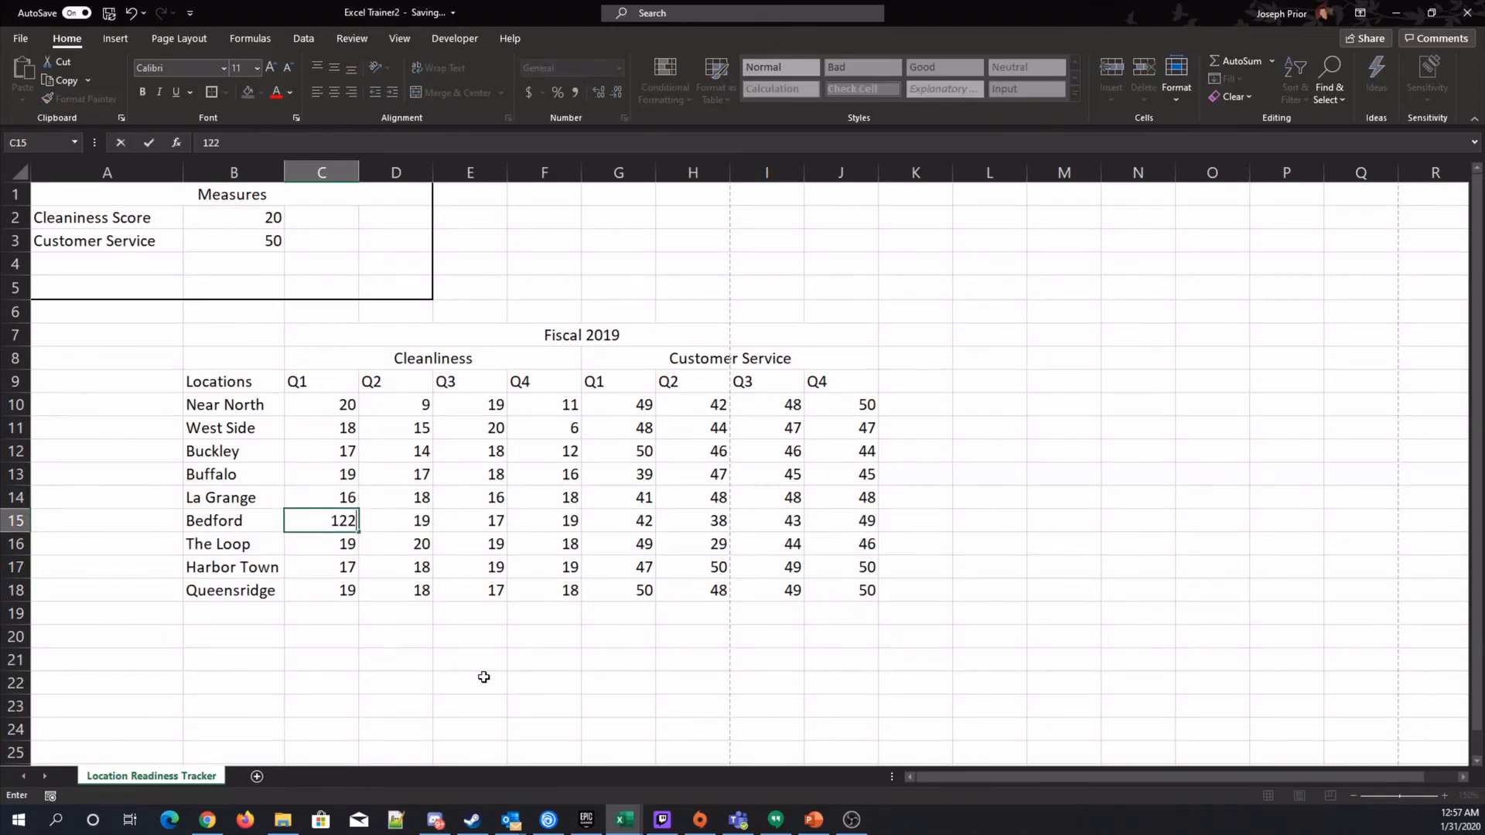
key("Return")
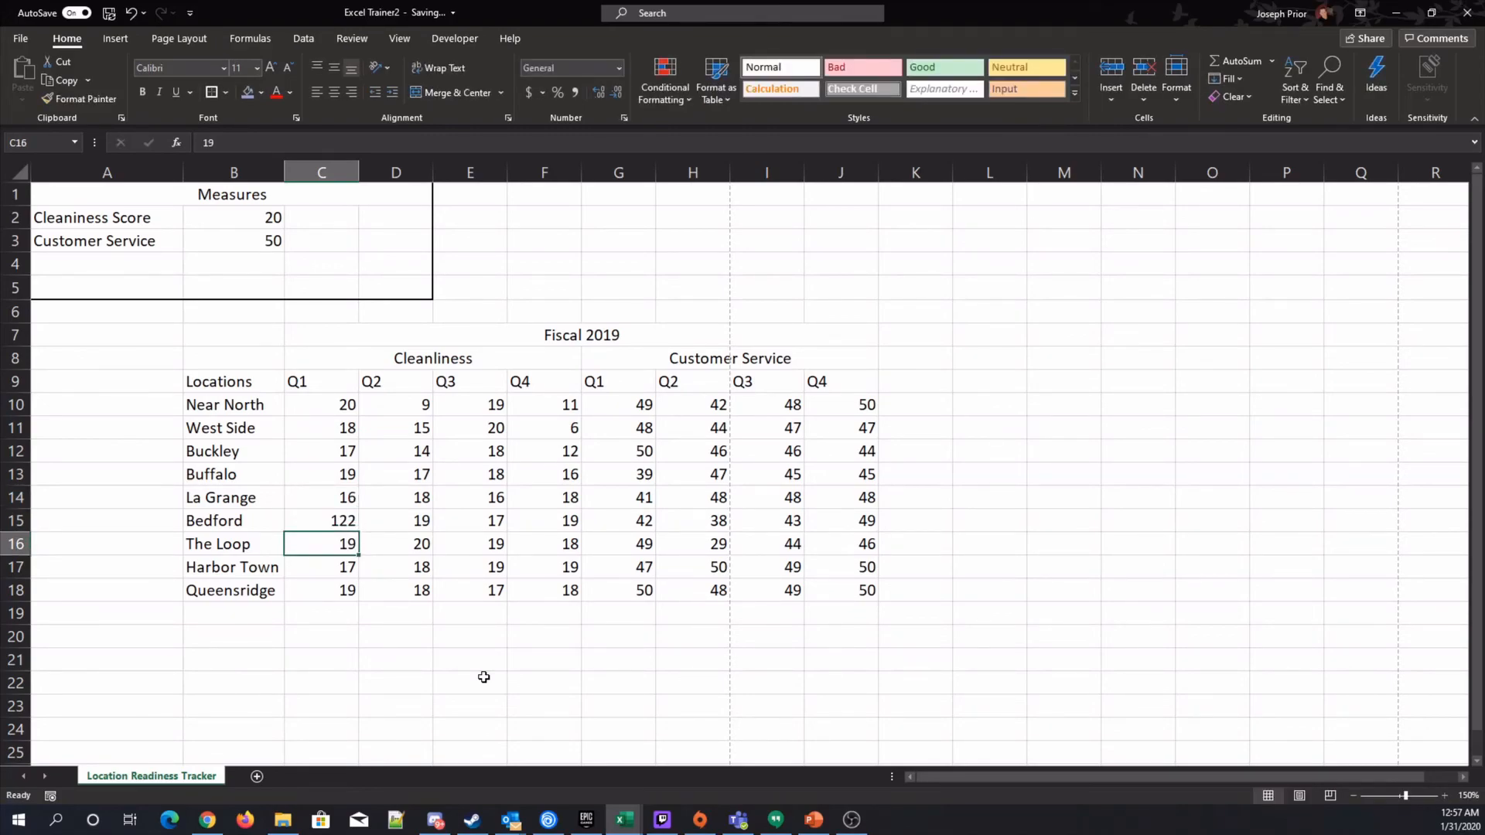
key("Up")
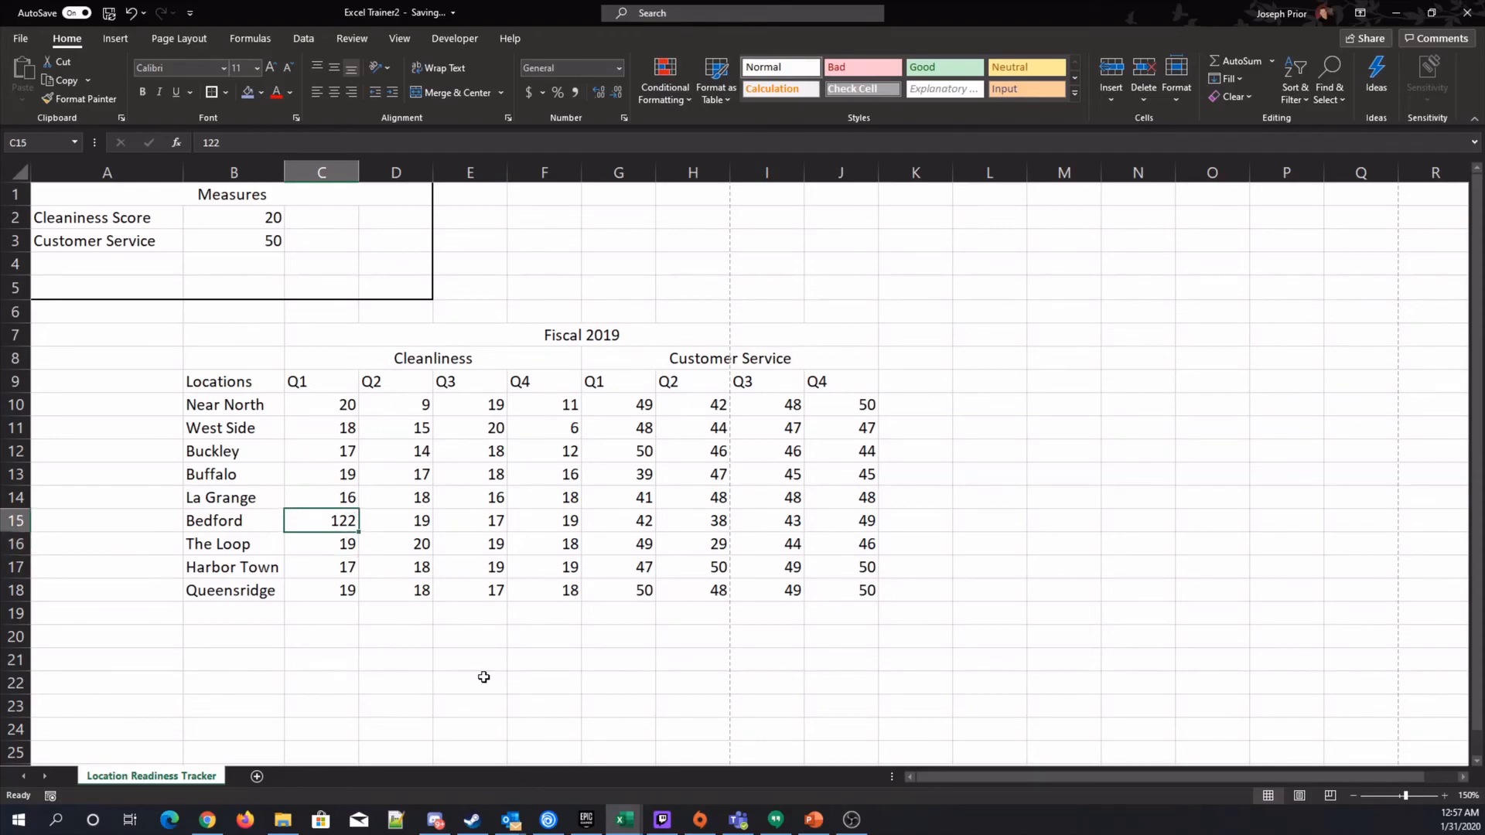
key("F2")
key("BackSpace")
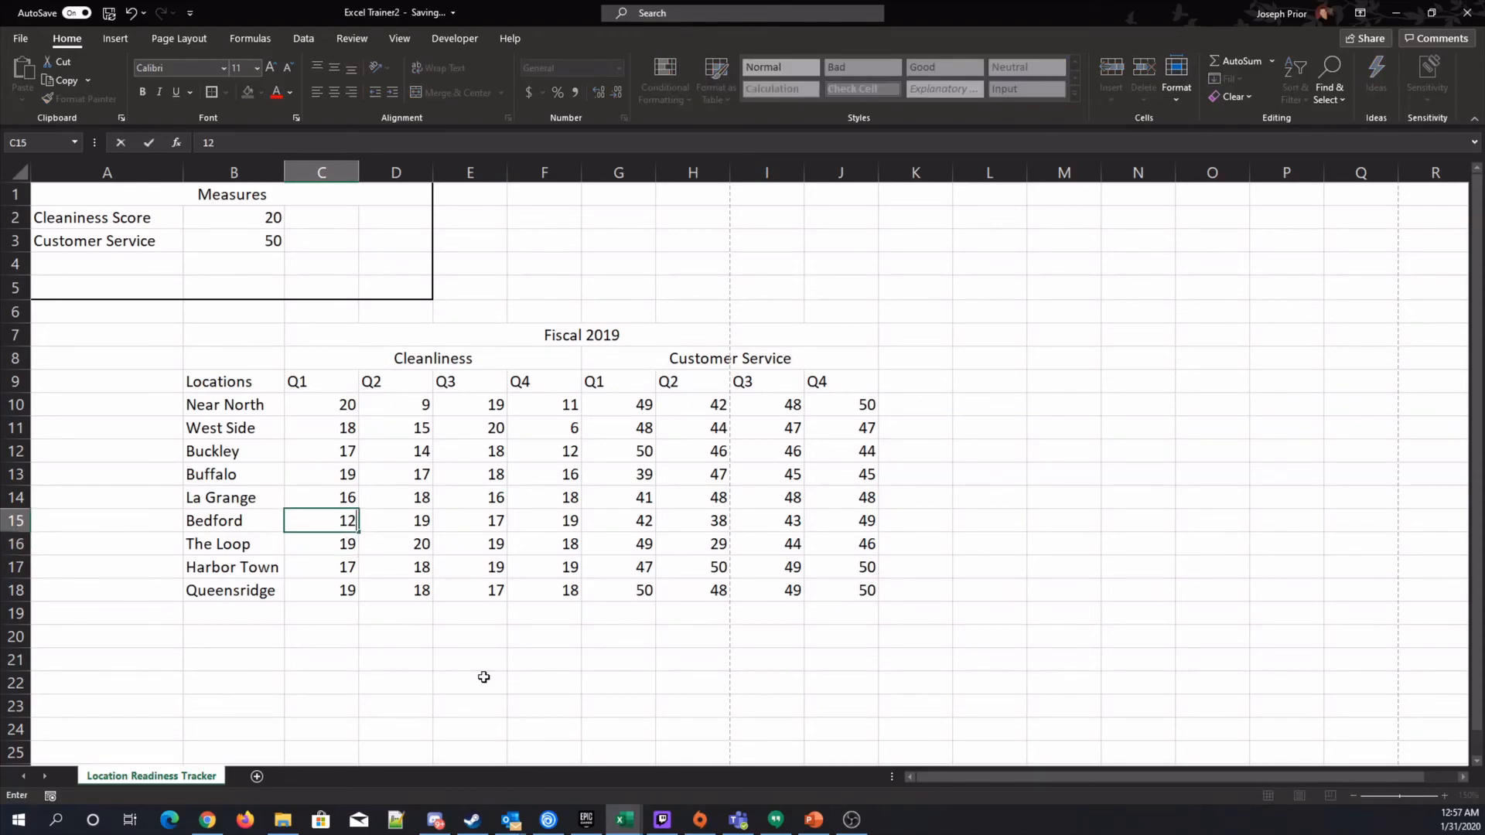
key("Return")
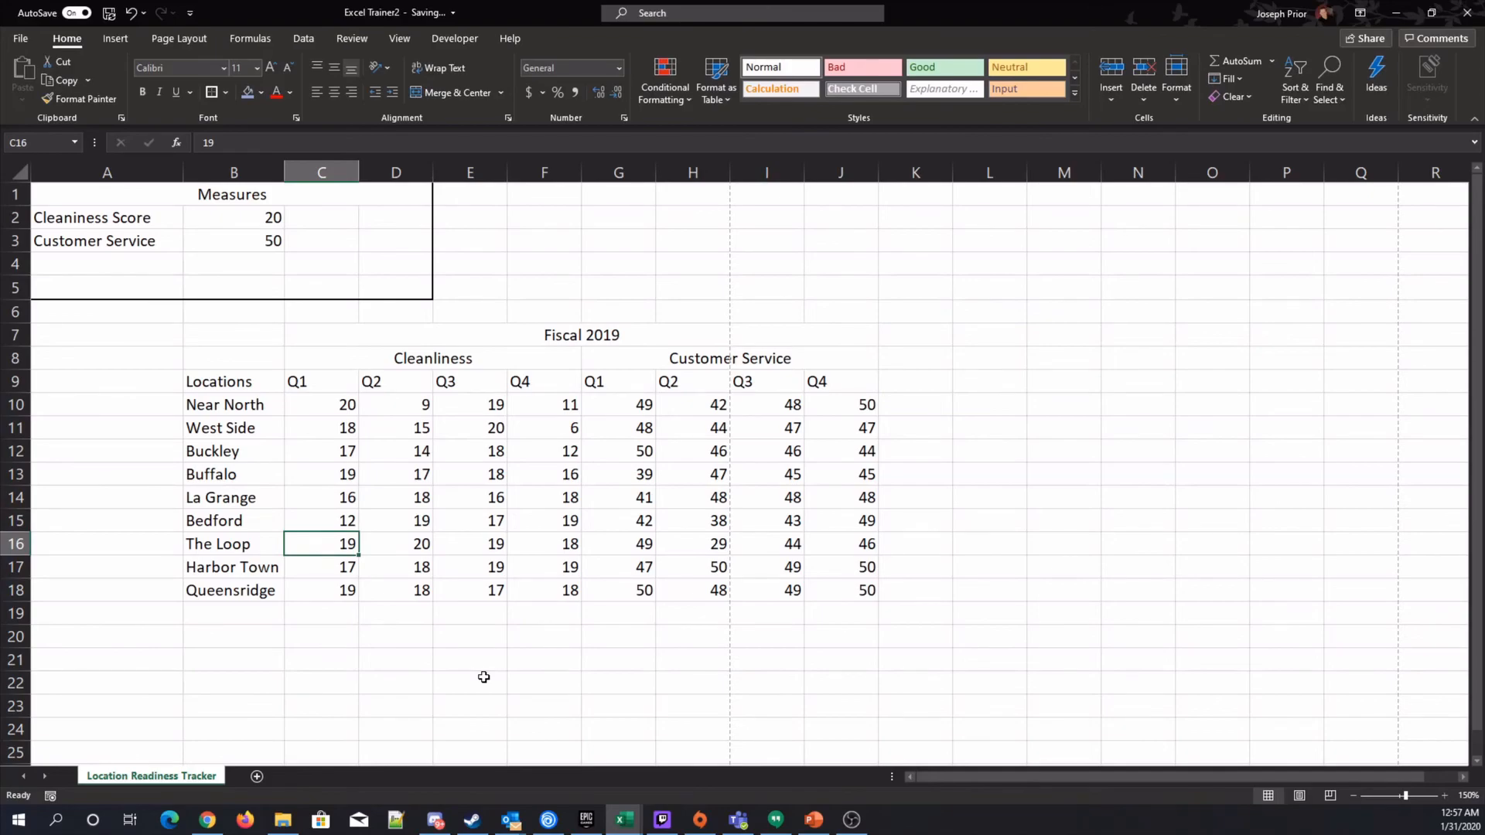
key("Up")
key("Up")
key("Up")
key("Up")
key("Up")
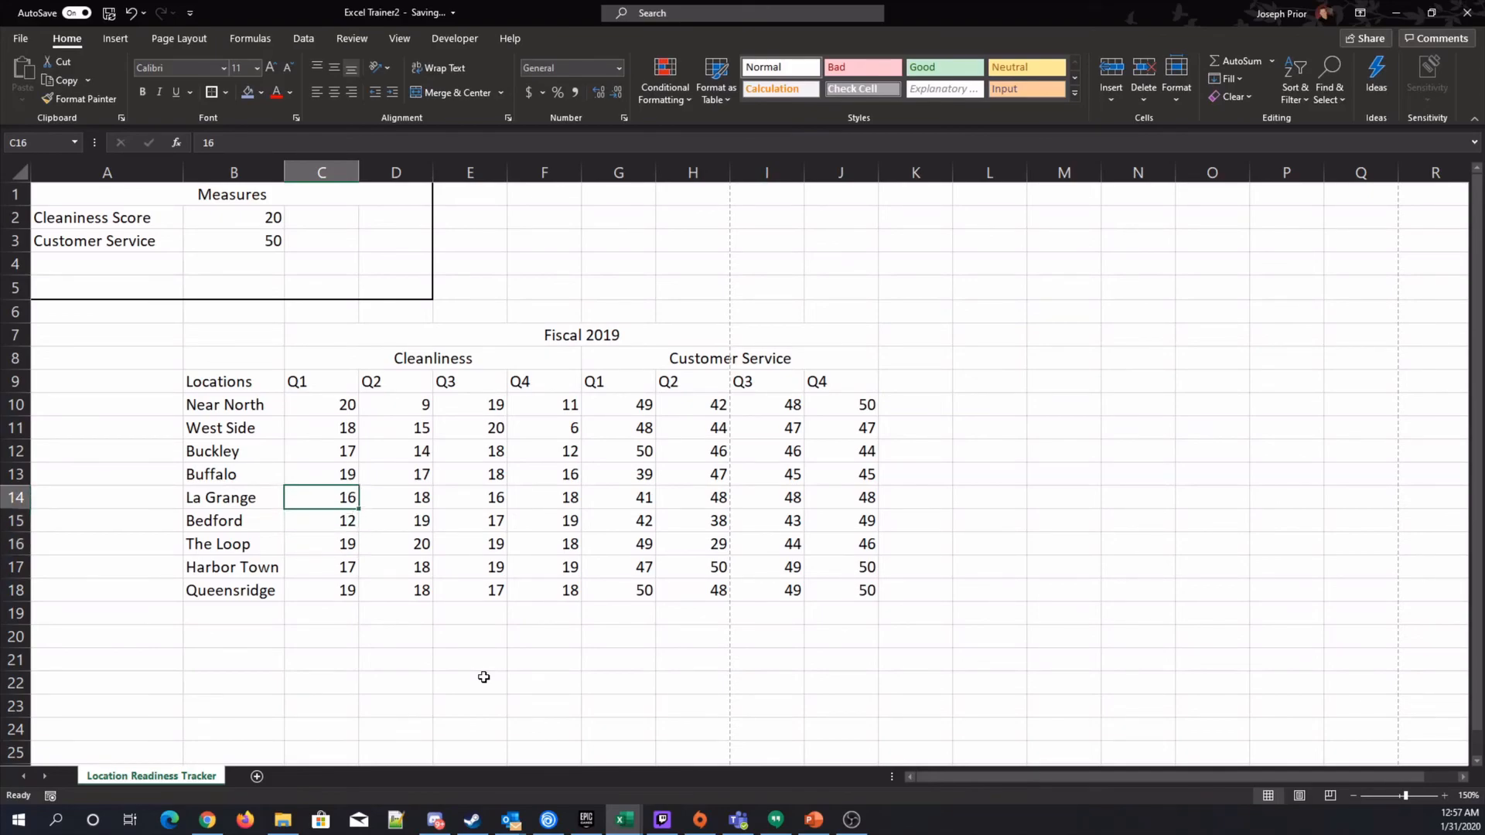
key("Left")
key("Left")
key("Down")
key("Down")
key("Down")
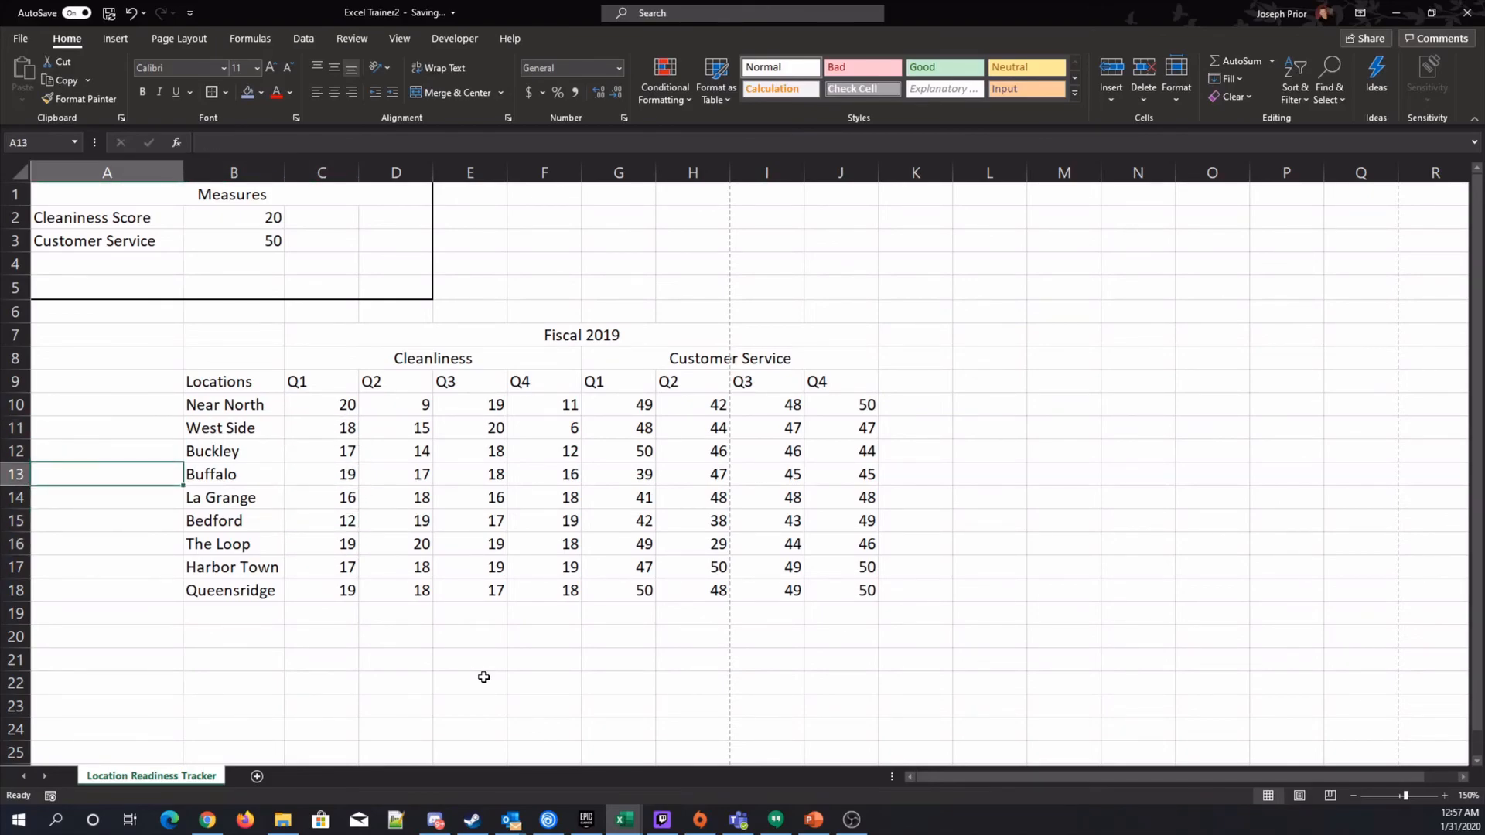
key("Right")
key("Right")
key("Right")
key("Right")
key("Right")
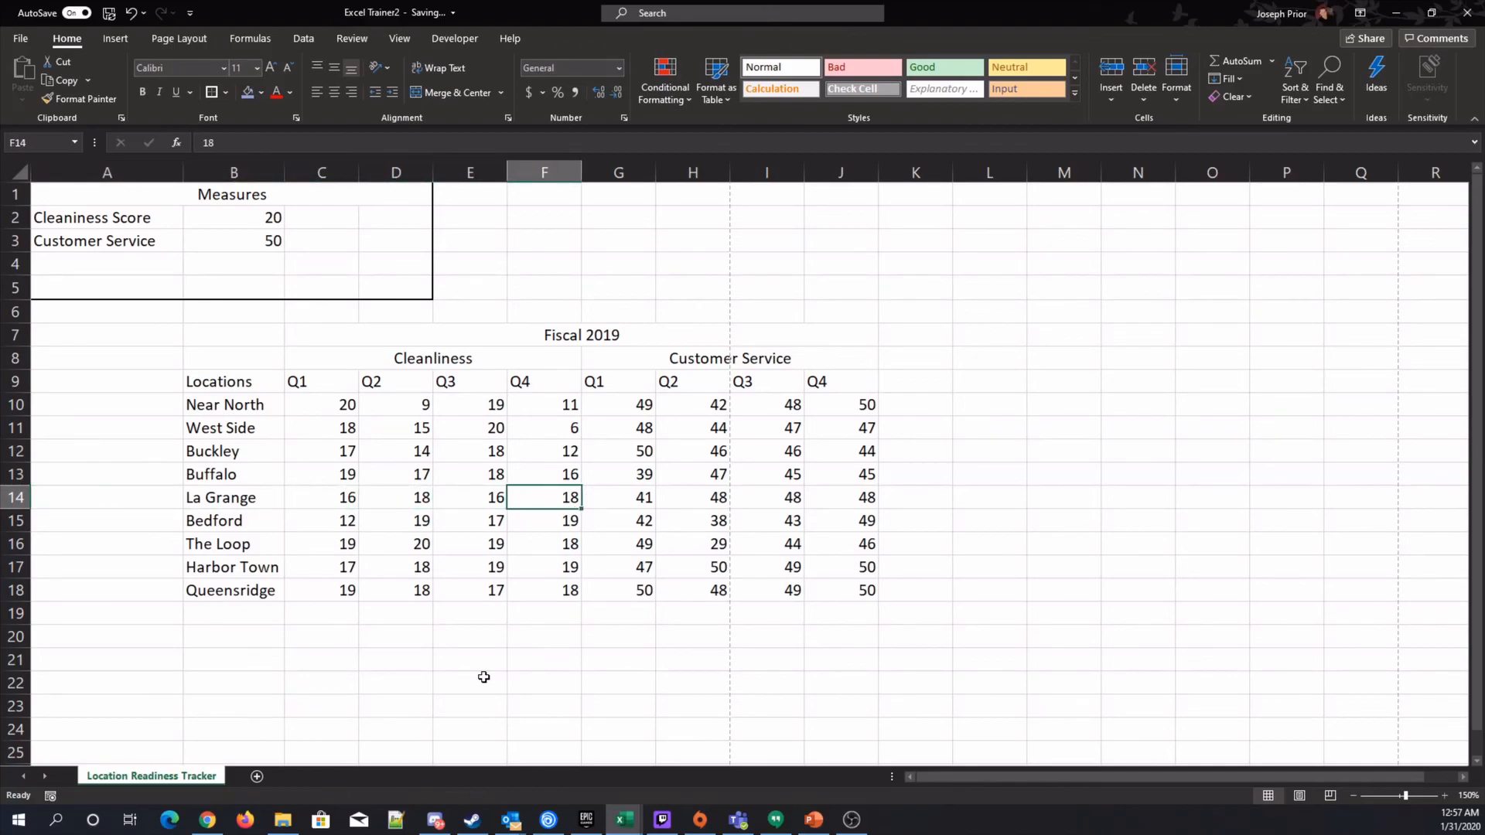